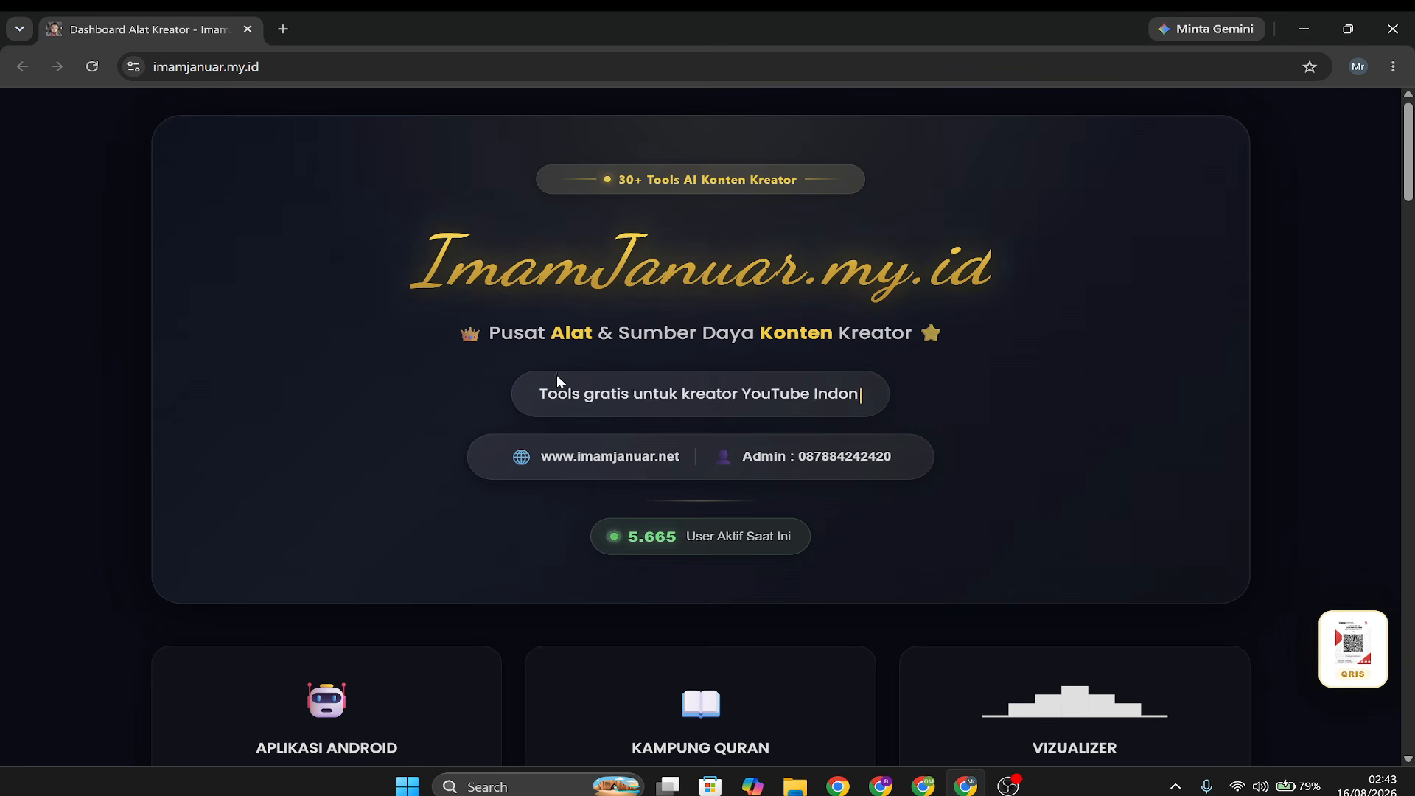
Open Kampung Lagu from the creator tools dashboard and go to its Pengaturan page.
scroll(1050, 431, "down", 5)
scroll(1051, 435, "down", 1)
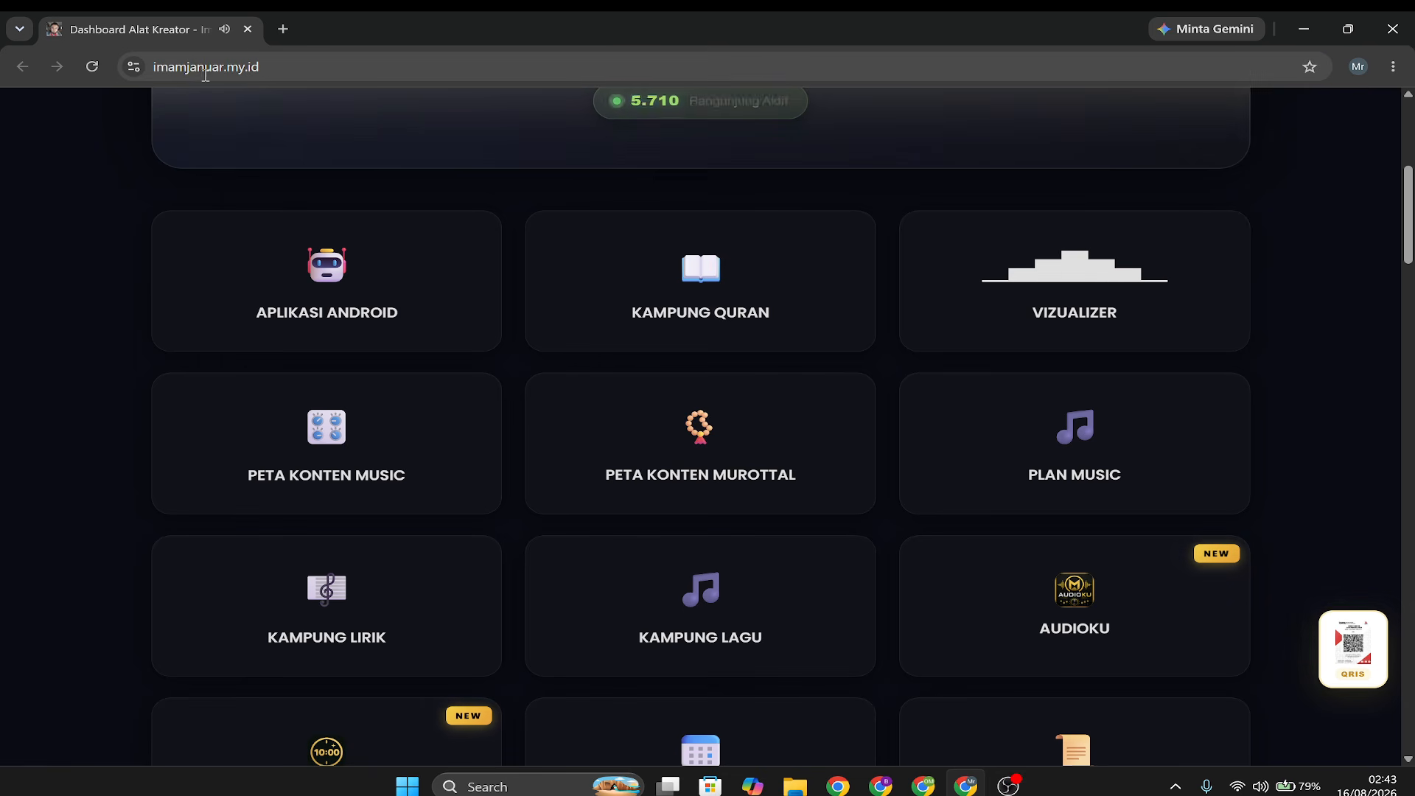
left_click(708, 619)
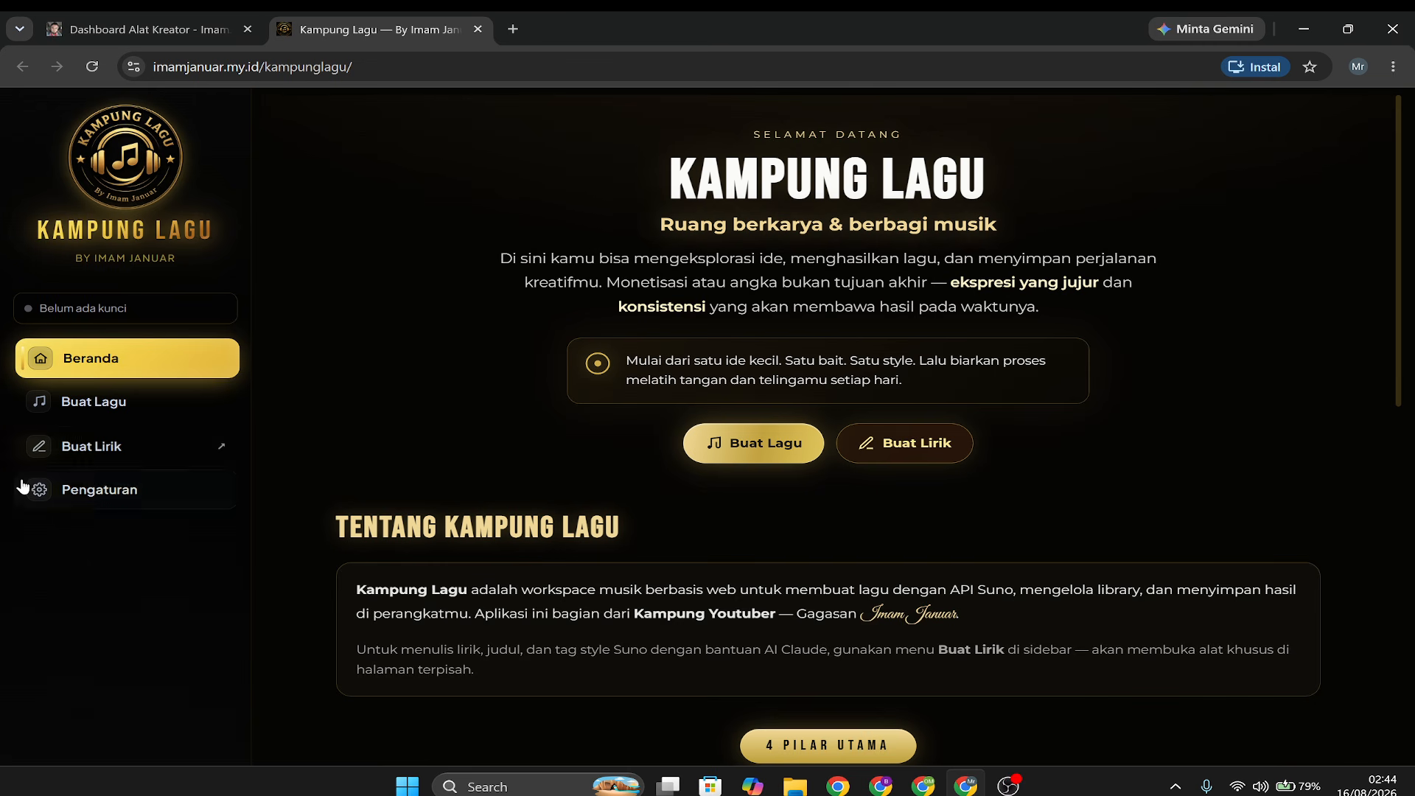
left_click(91, 491)
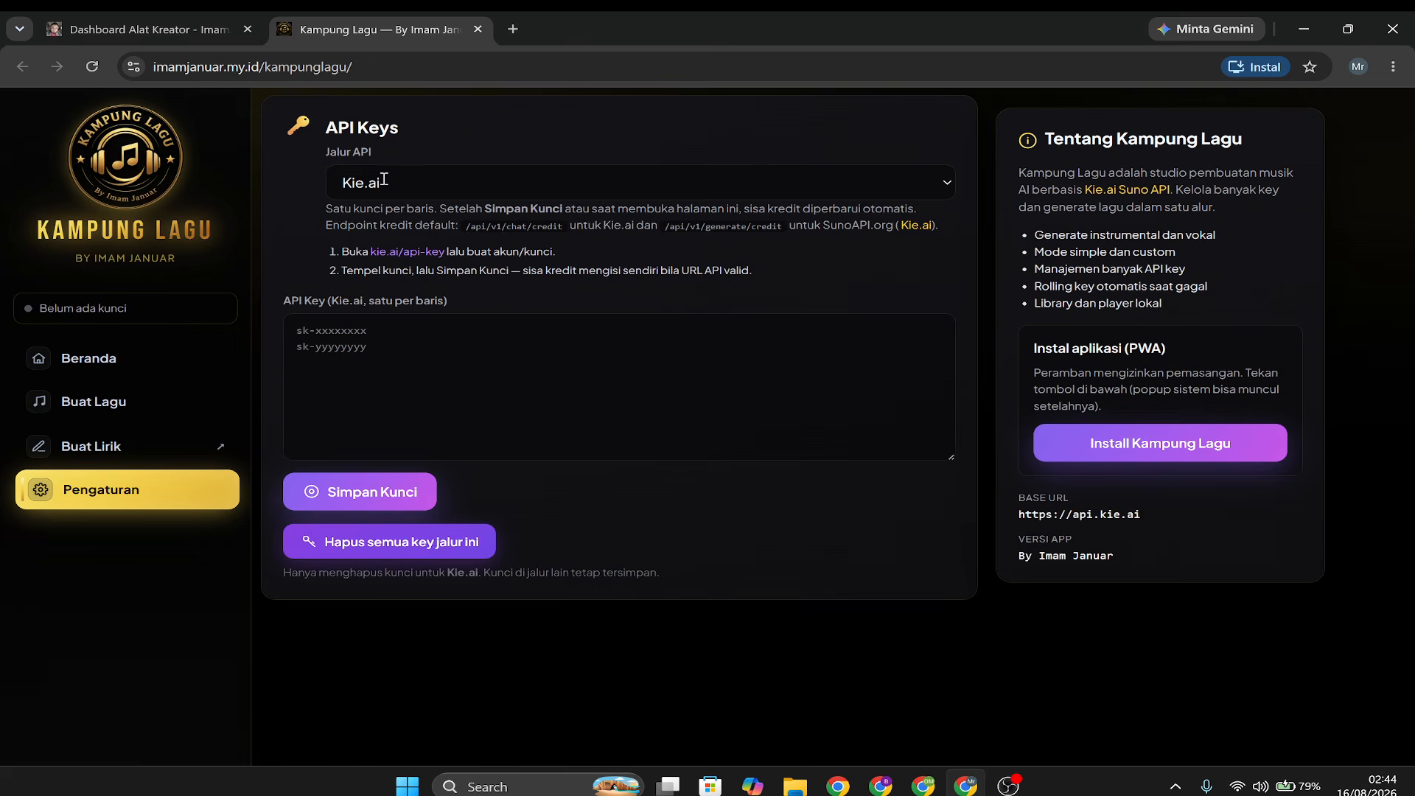
Choose Kie.ai as the Jalur API for the API keys.
left_click(700, 177)
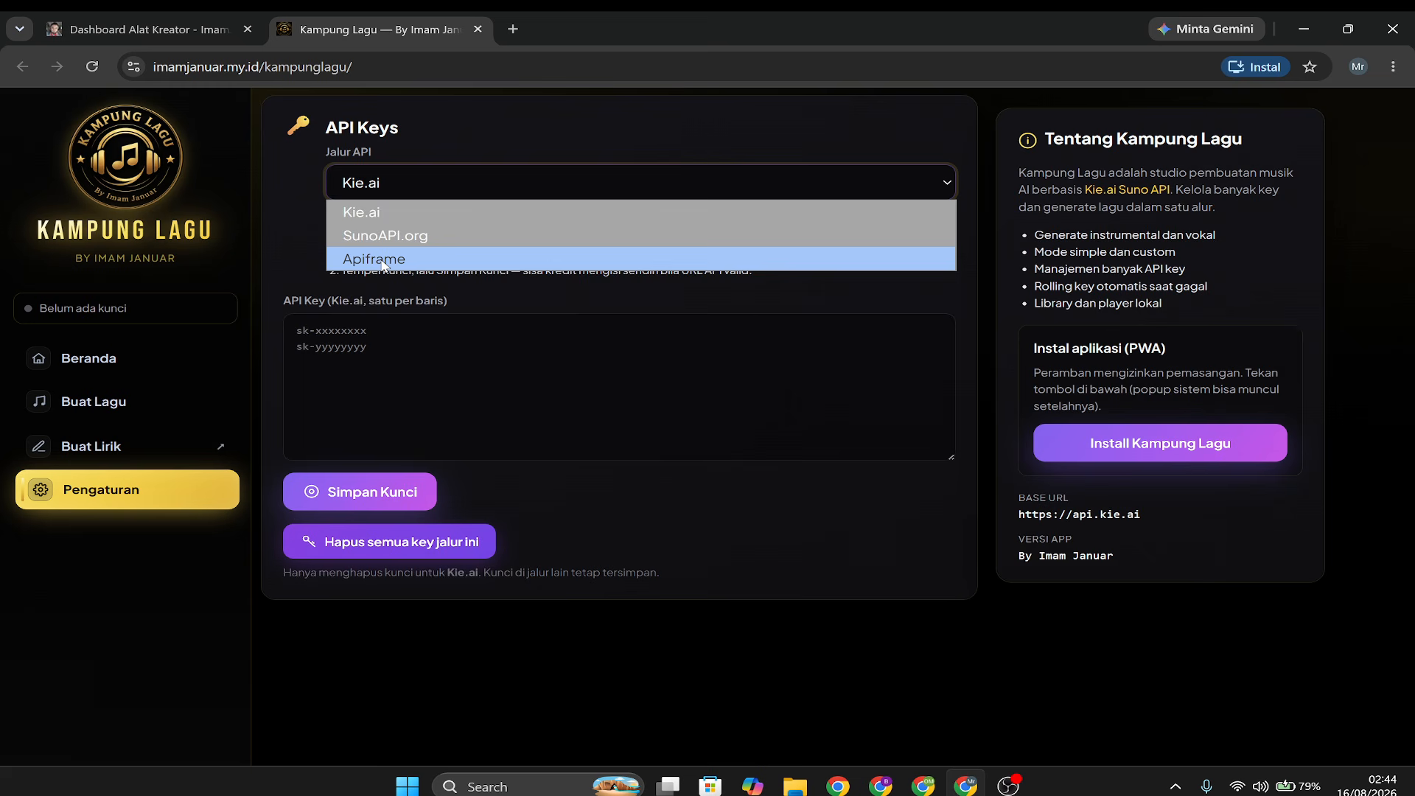
left_click(381, 214)
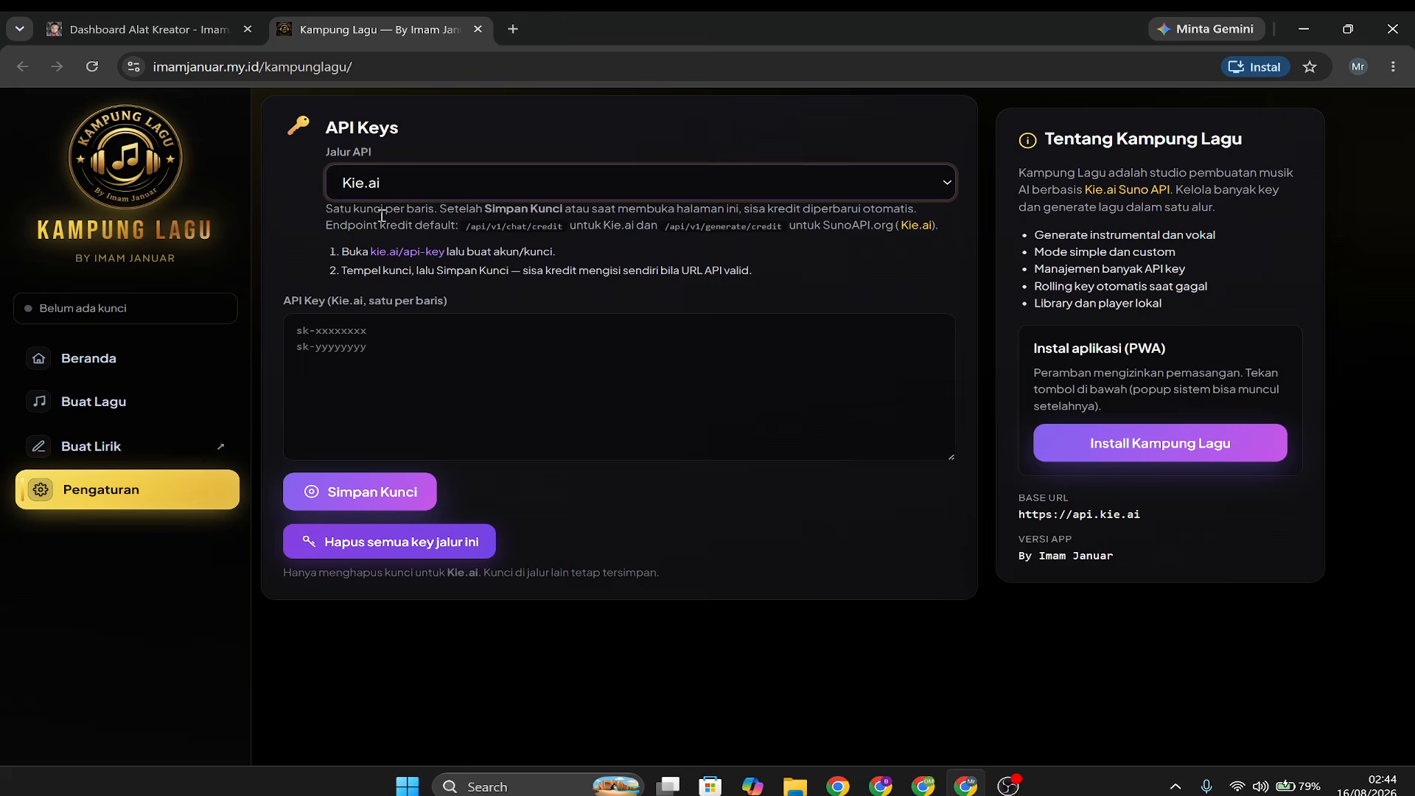
left_click(398, 181)
left_click(421, 182)
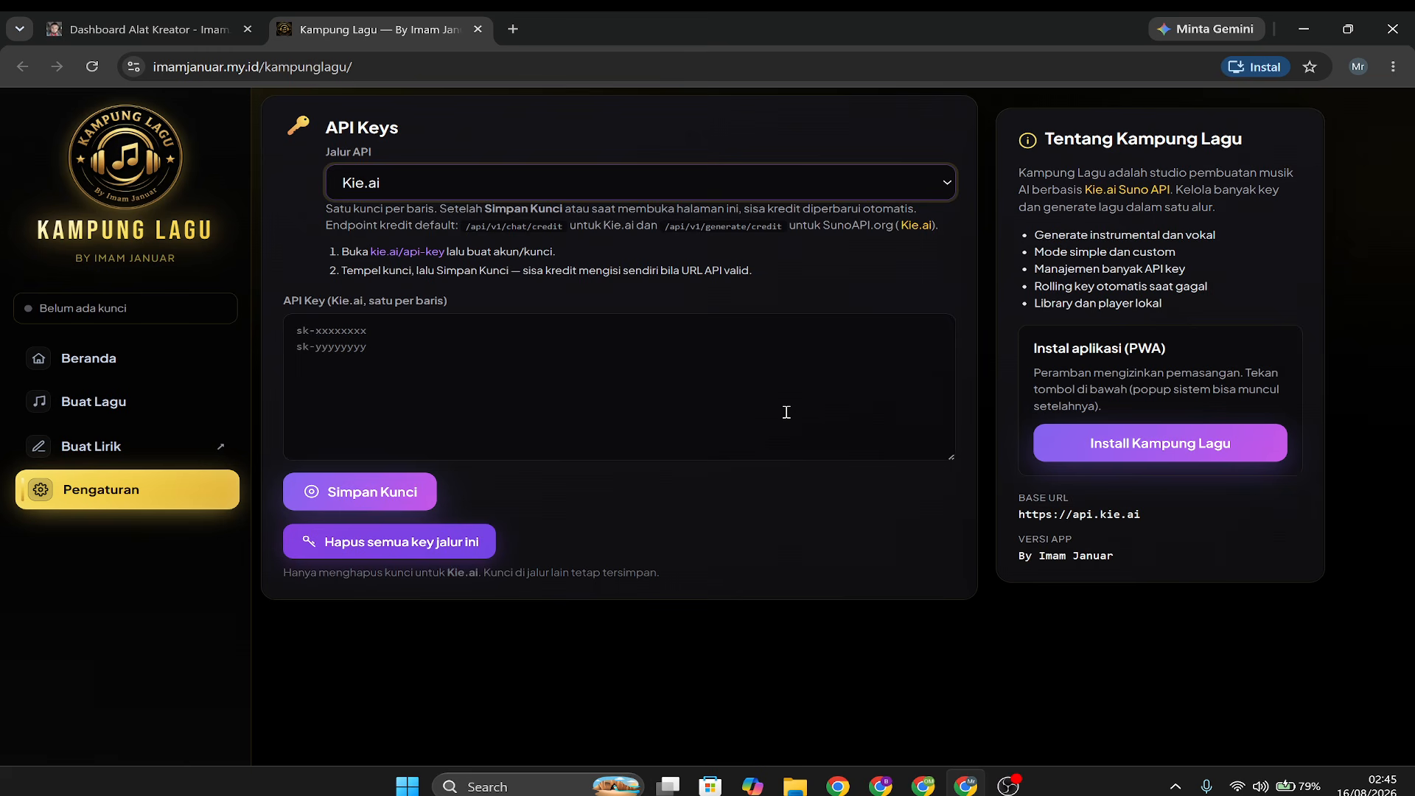
Open the linked Kie.ai API key page and log in with the existing Google account.
left_click(400, 254)
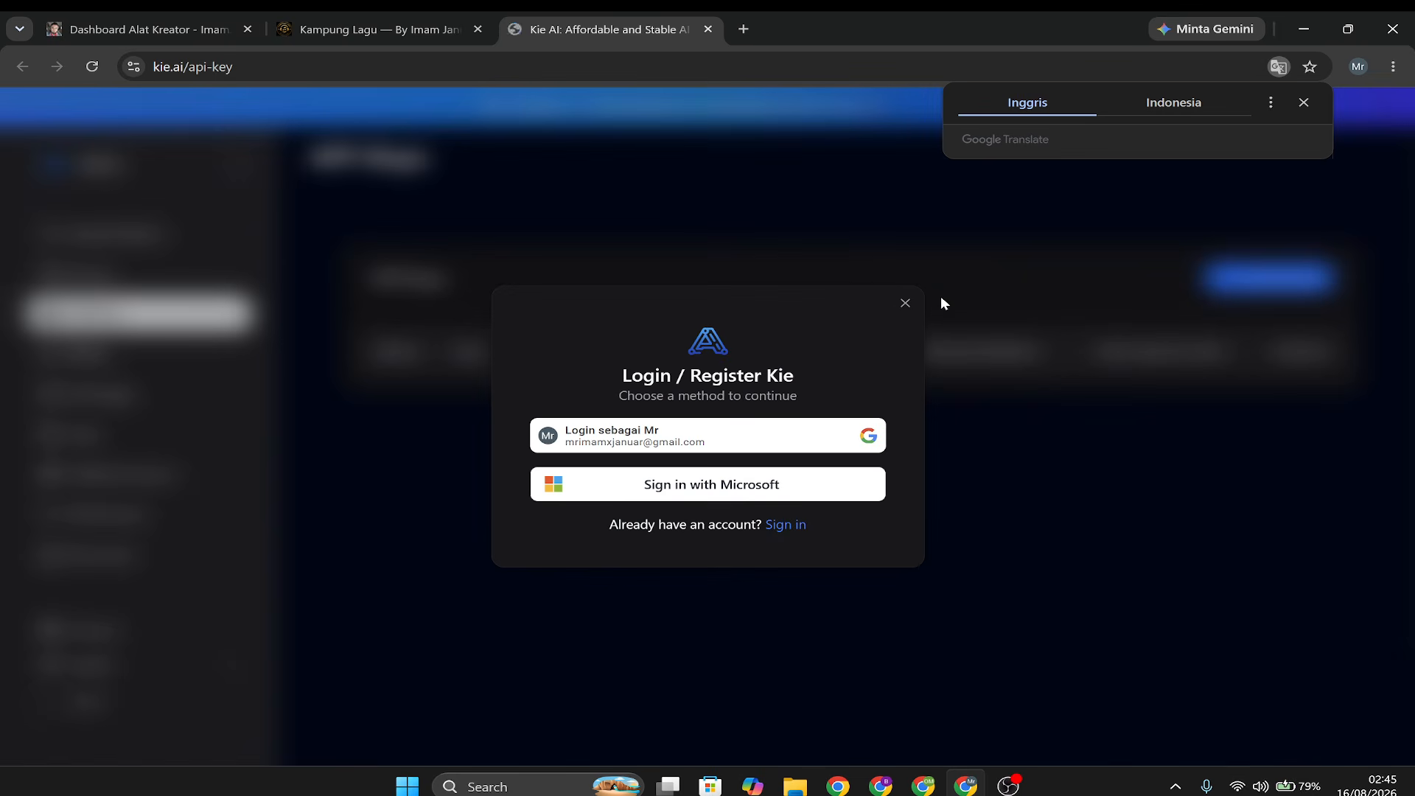
left_click(905, 305)
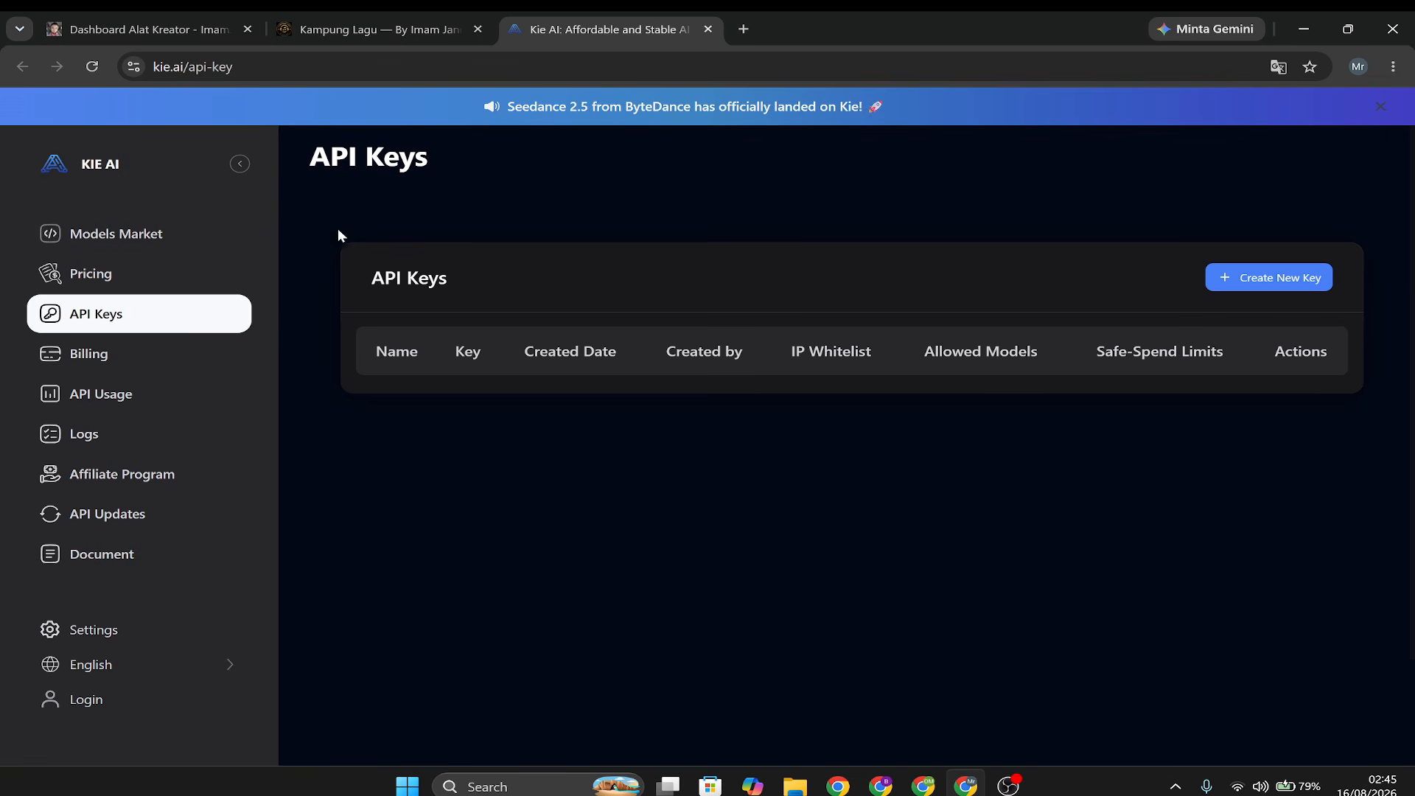
left_click(88, 700)
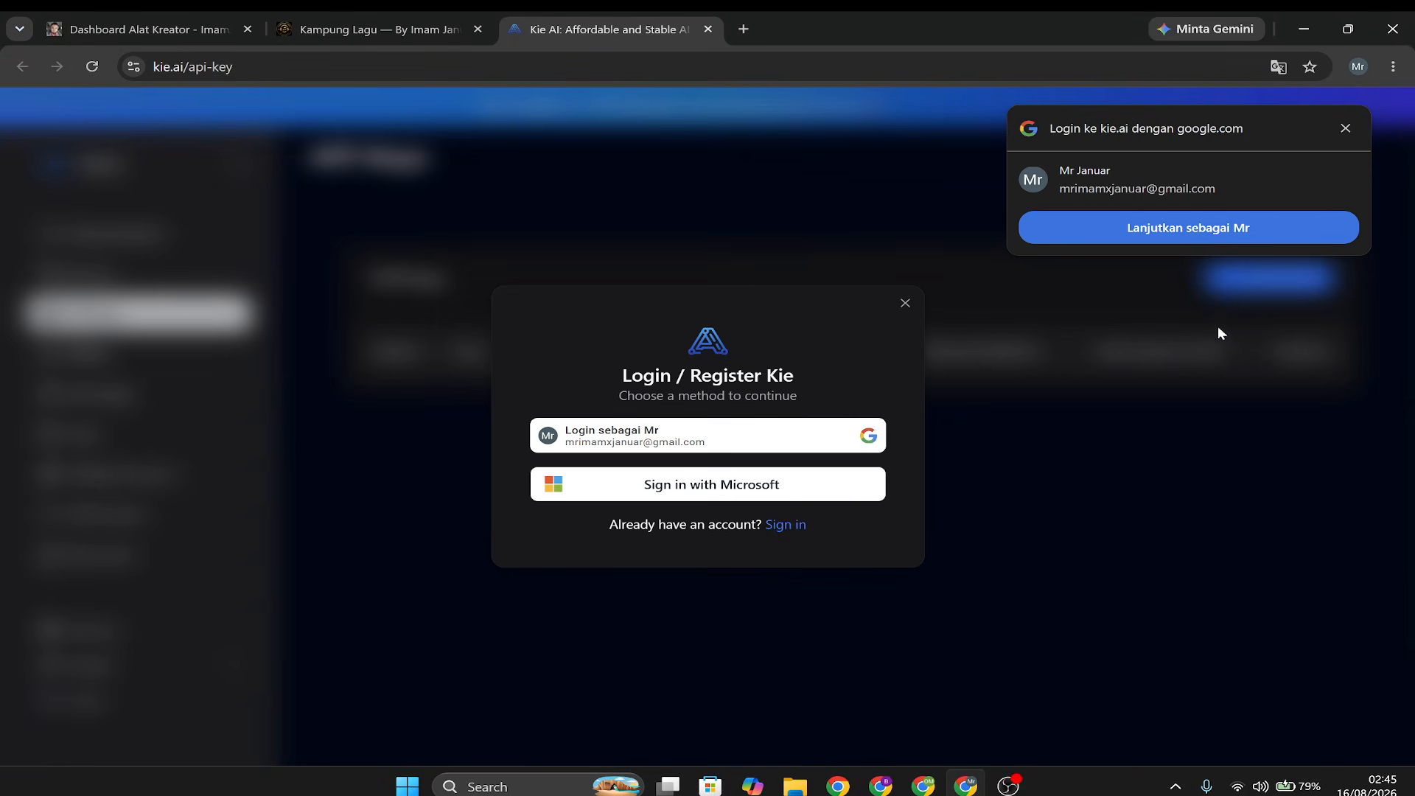
left_click(1347, 126)
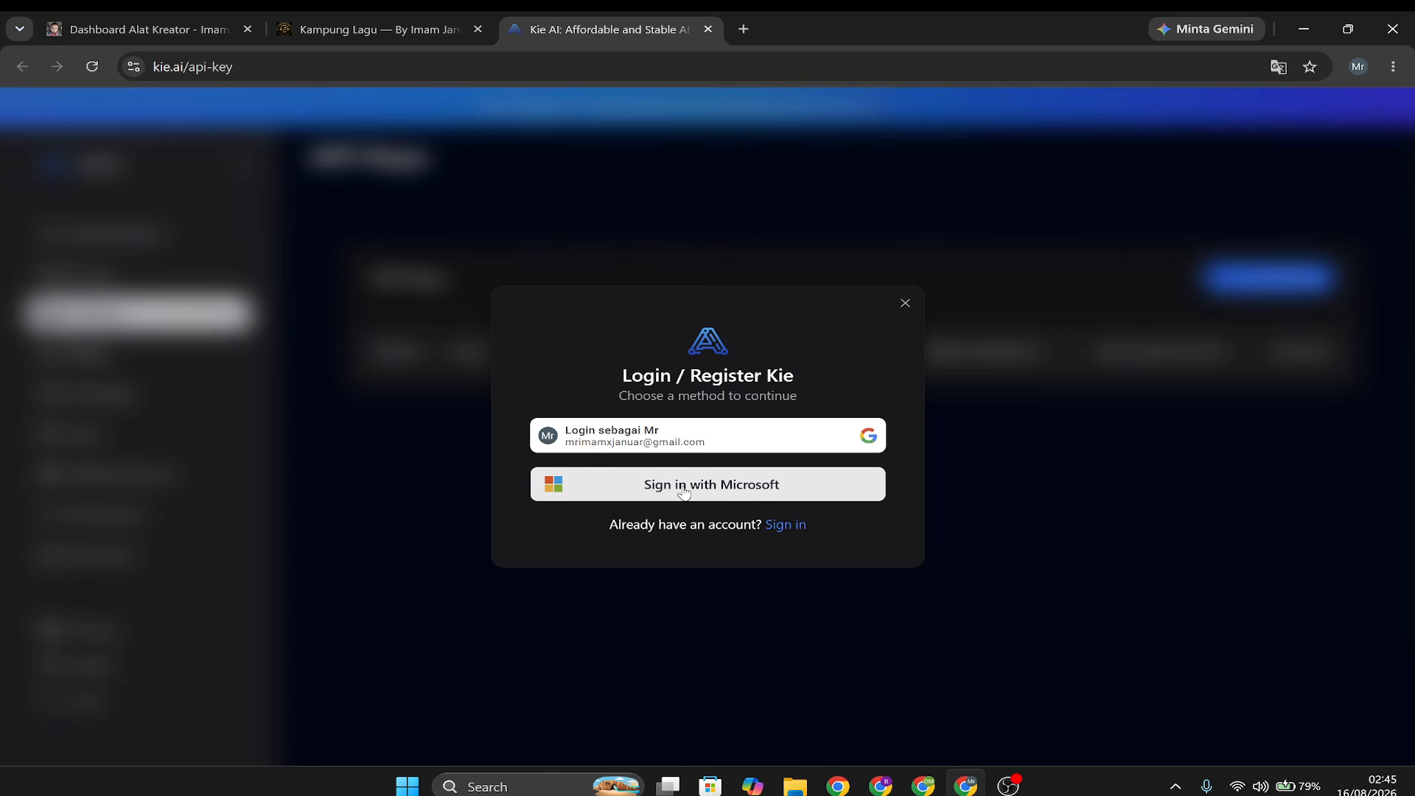
left_click(673, 445)
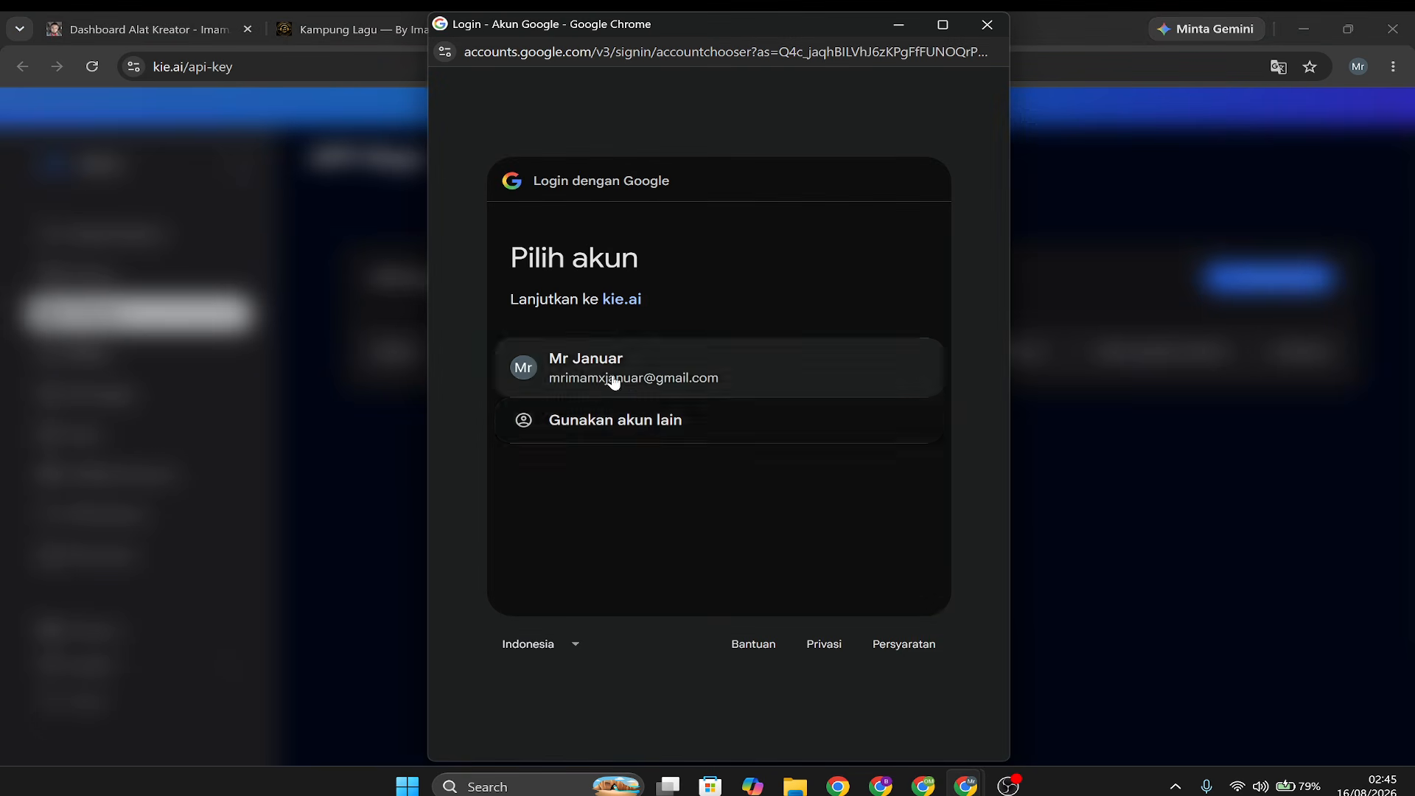
left_click(613, 379)
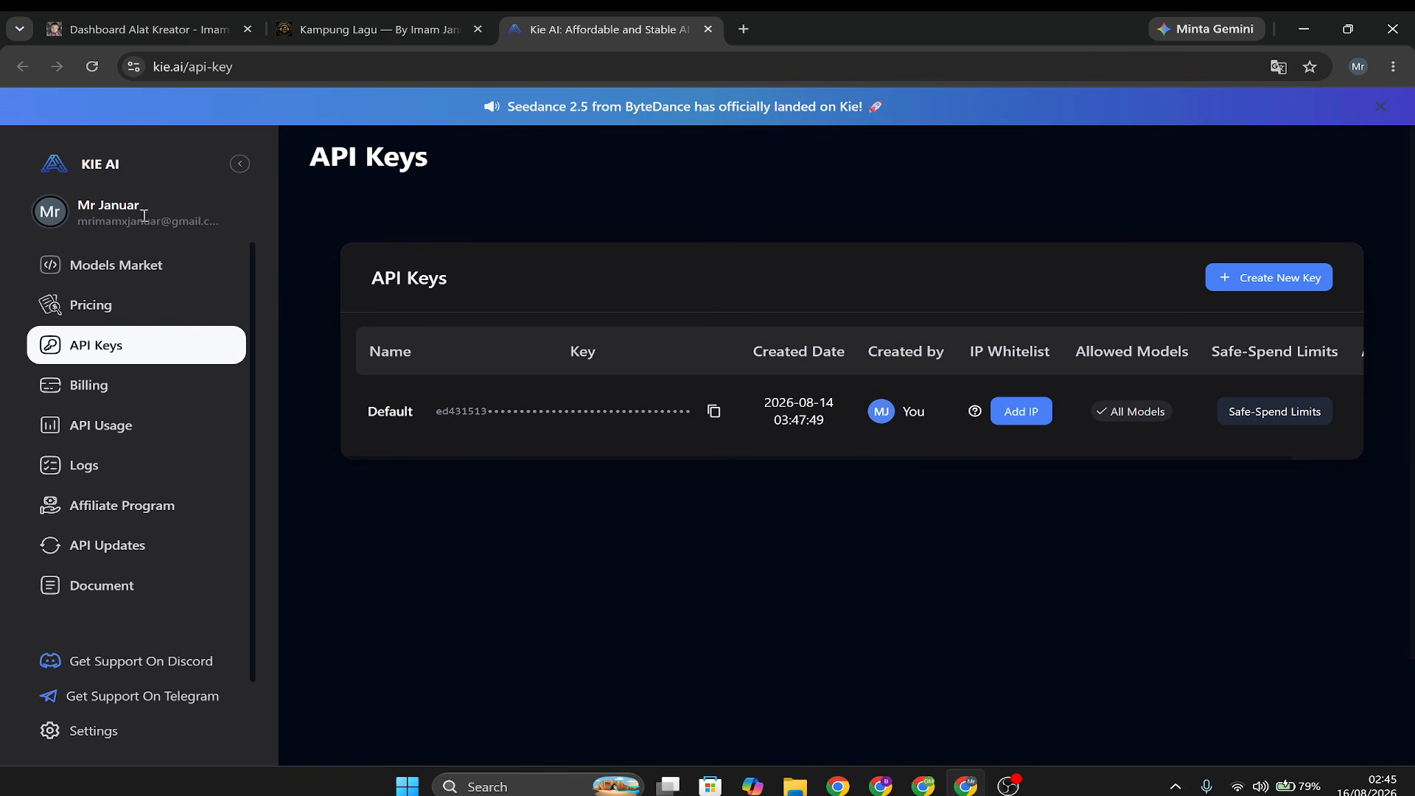
Examine the current credit balance on Kie.ai's Billing page, comparing with Kampung Lagu's song creation and settings pages.
left_click(103, 395)
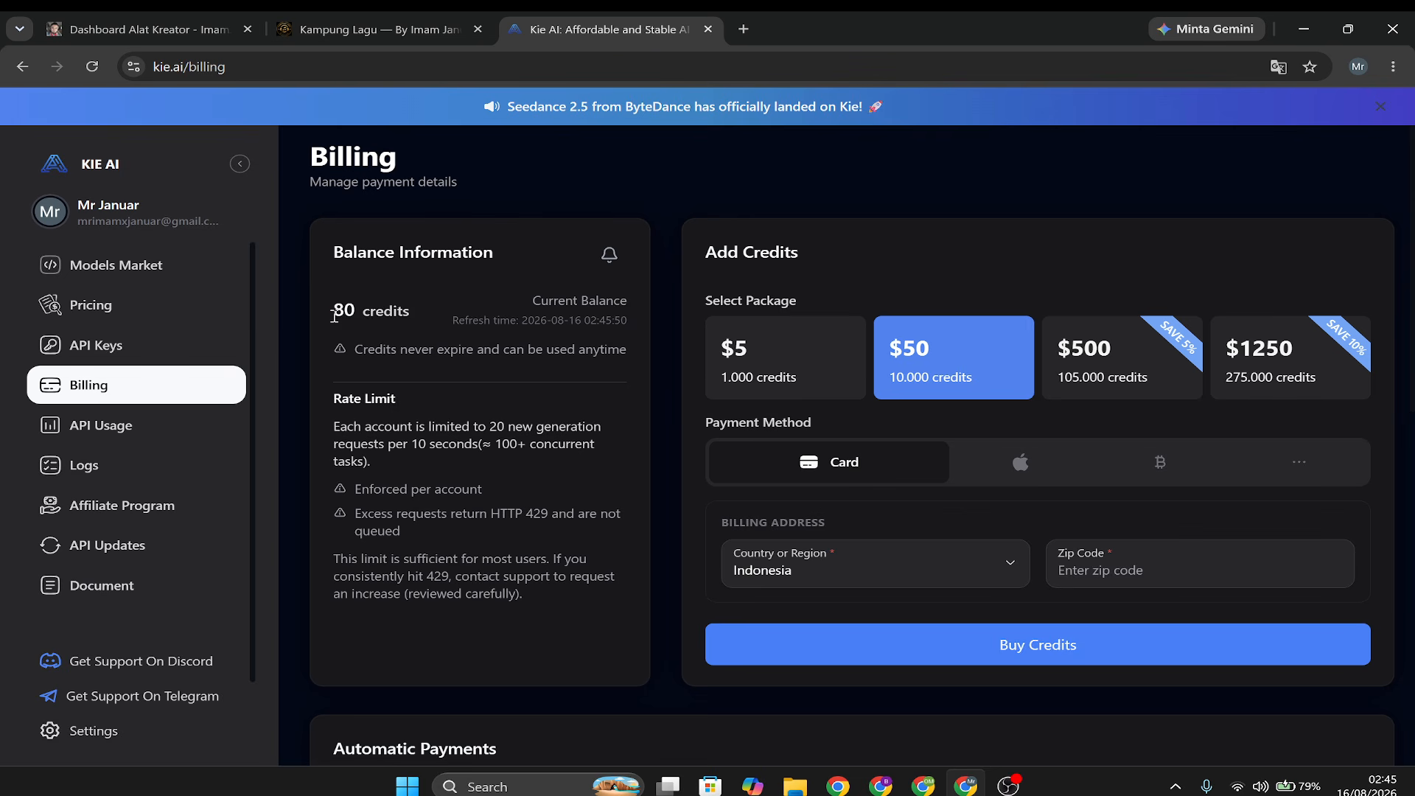
left_click_drag(334, 315, 391, 311)
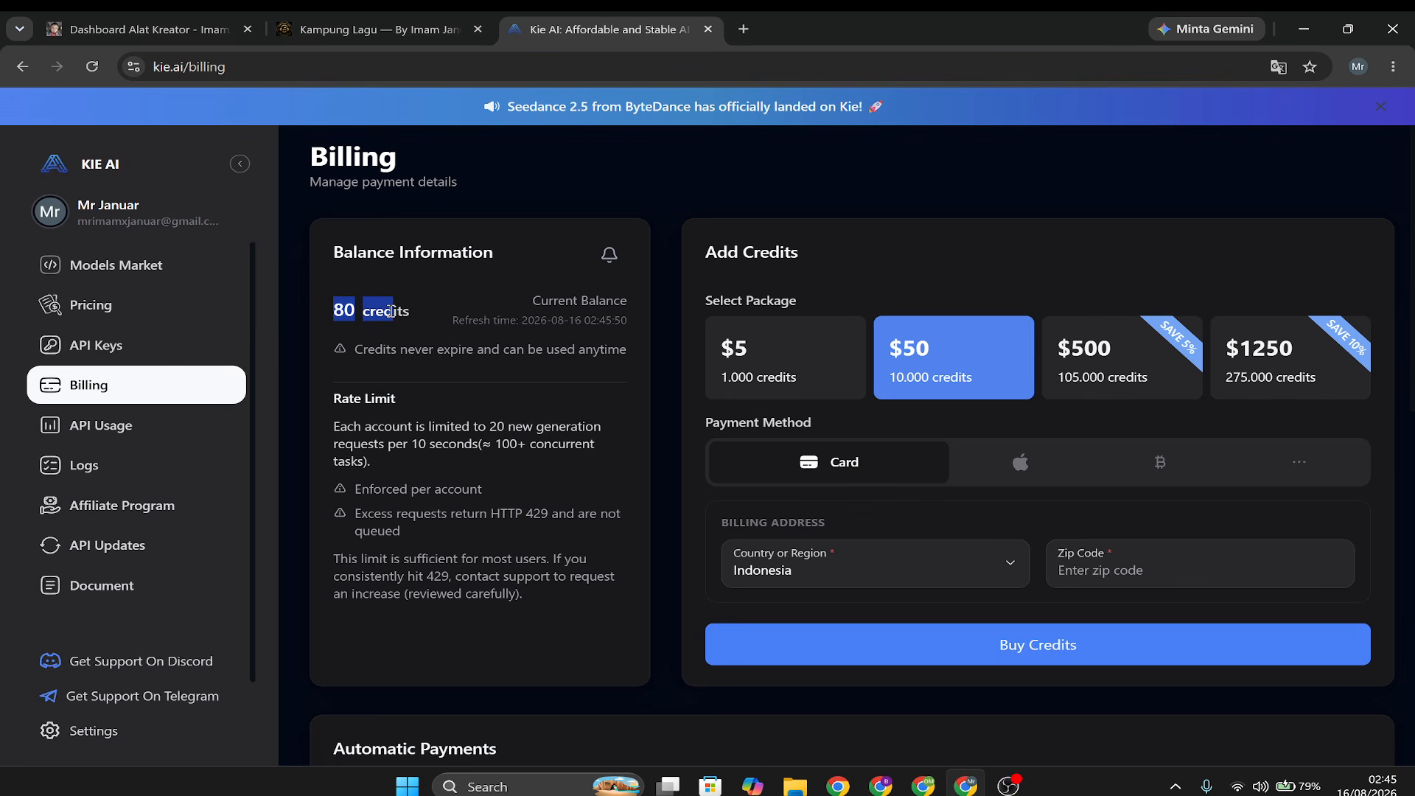
left_click(387, 30)
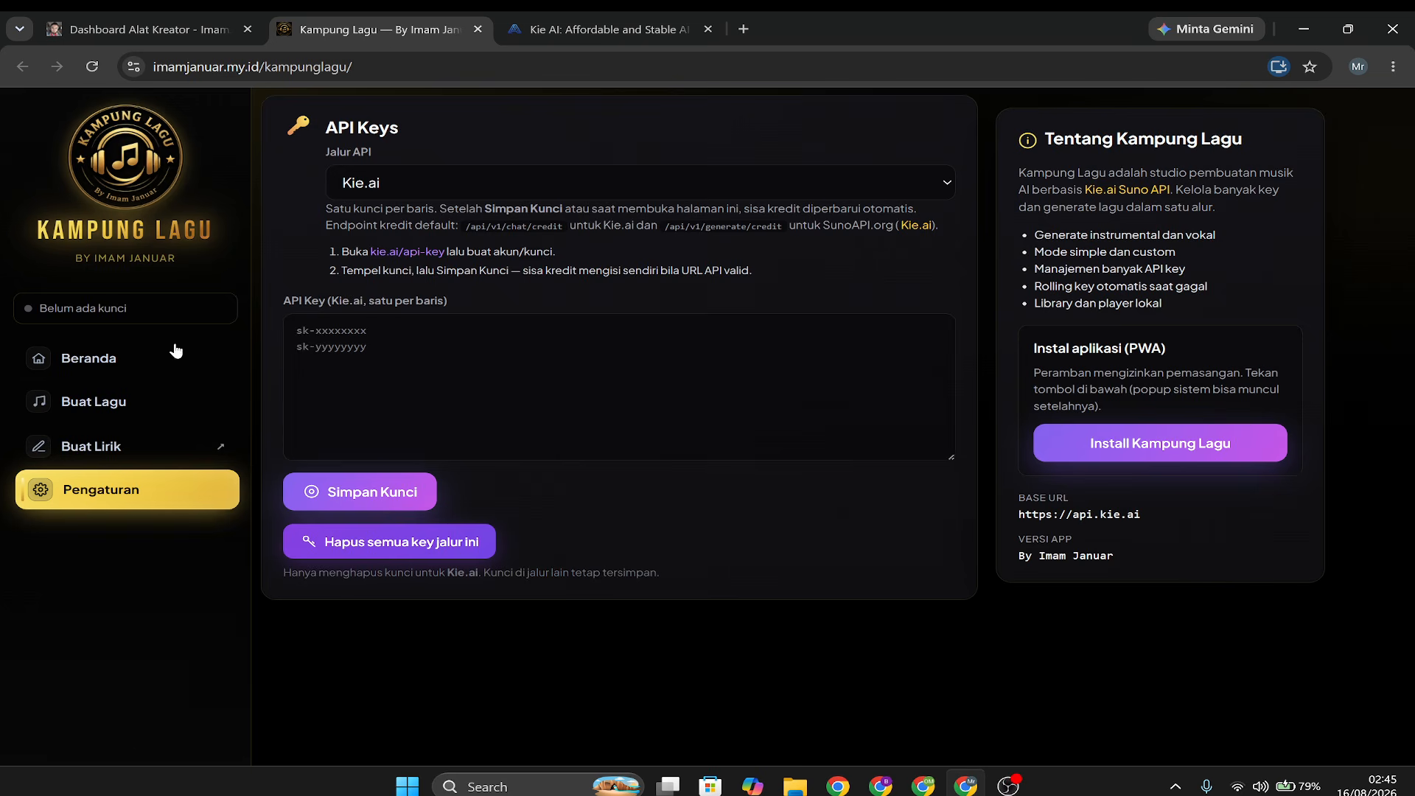
left_click(159, 406)
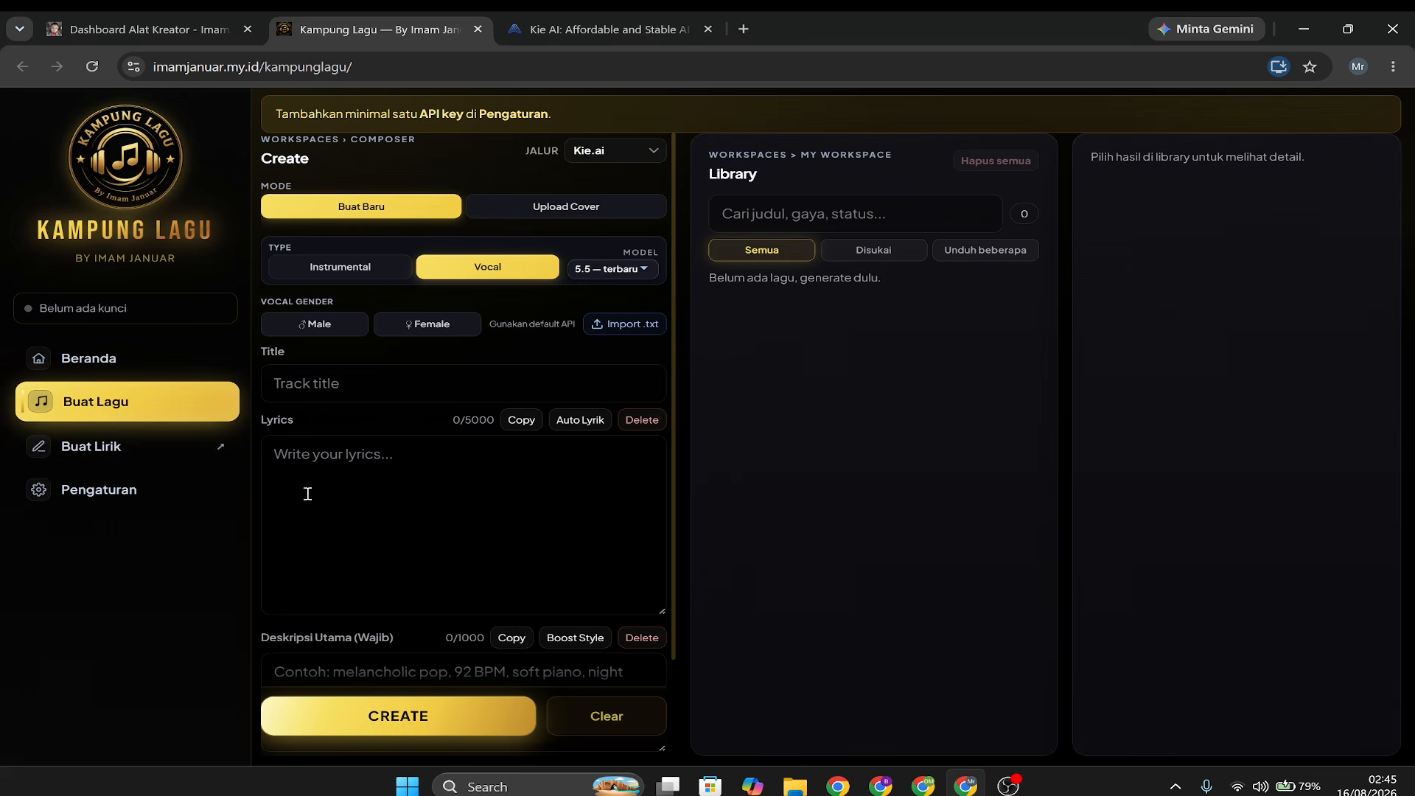
left_click(99, 489)
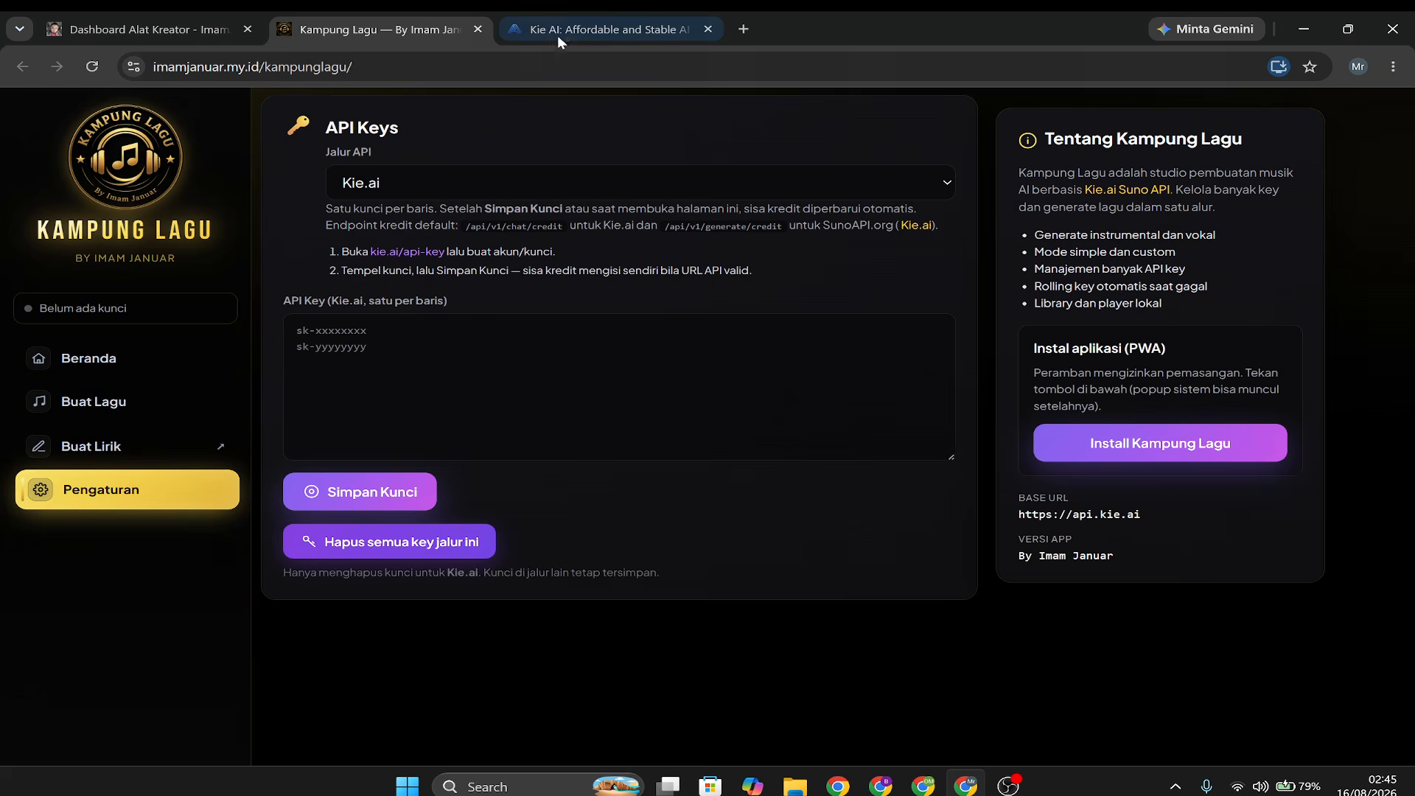
left_click(605, 29)
left_click_drag(333, 310, 394, 315)
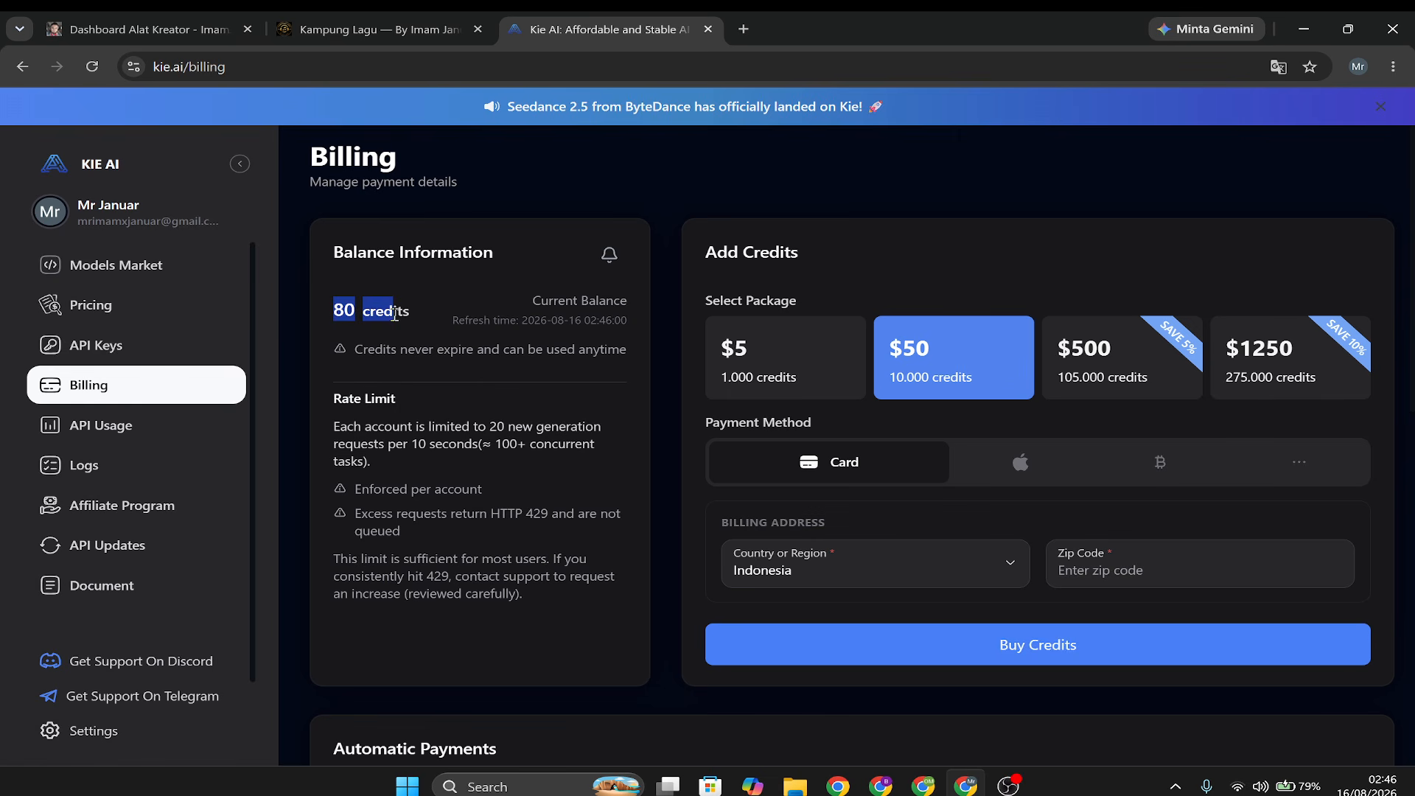
left_click(394, 314)
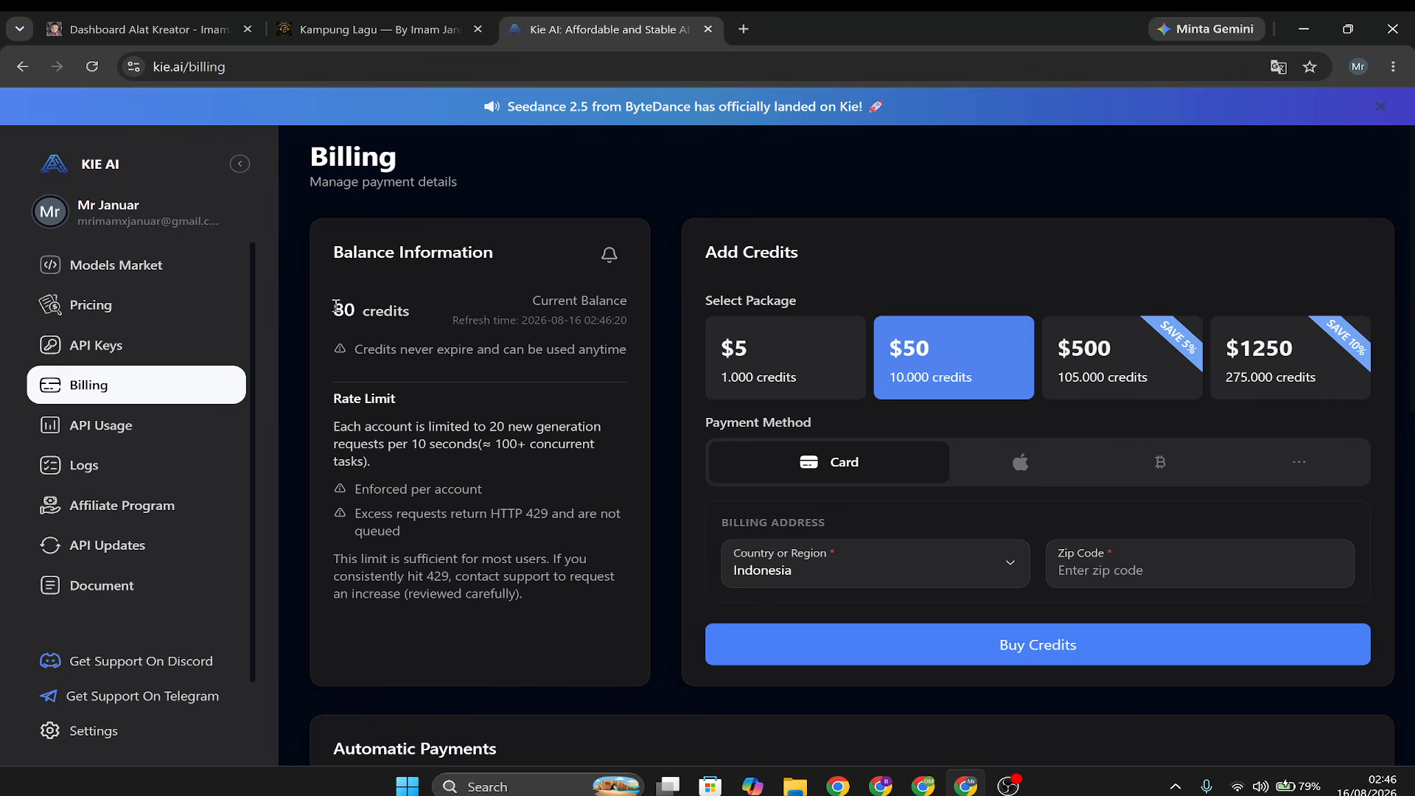
left_click_drag(335, 309, 372, 309)
Look through the $5 credit package and the Apple Pay, Crypto and Card payment methods, and check the balance again.
left_click(751, 357)
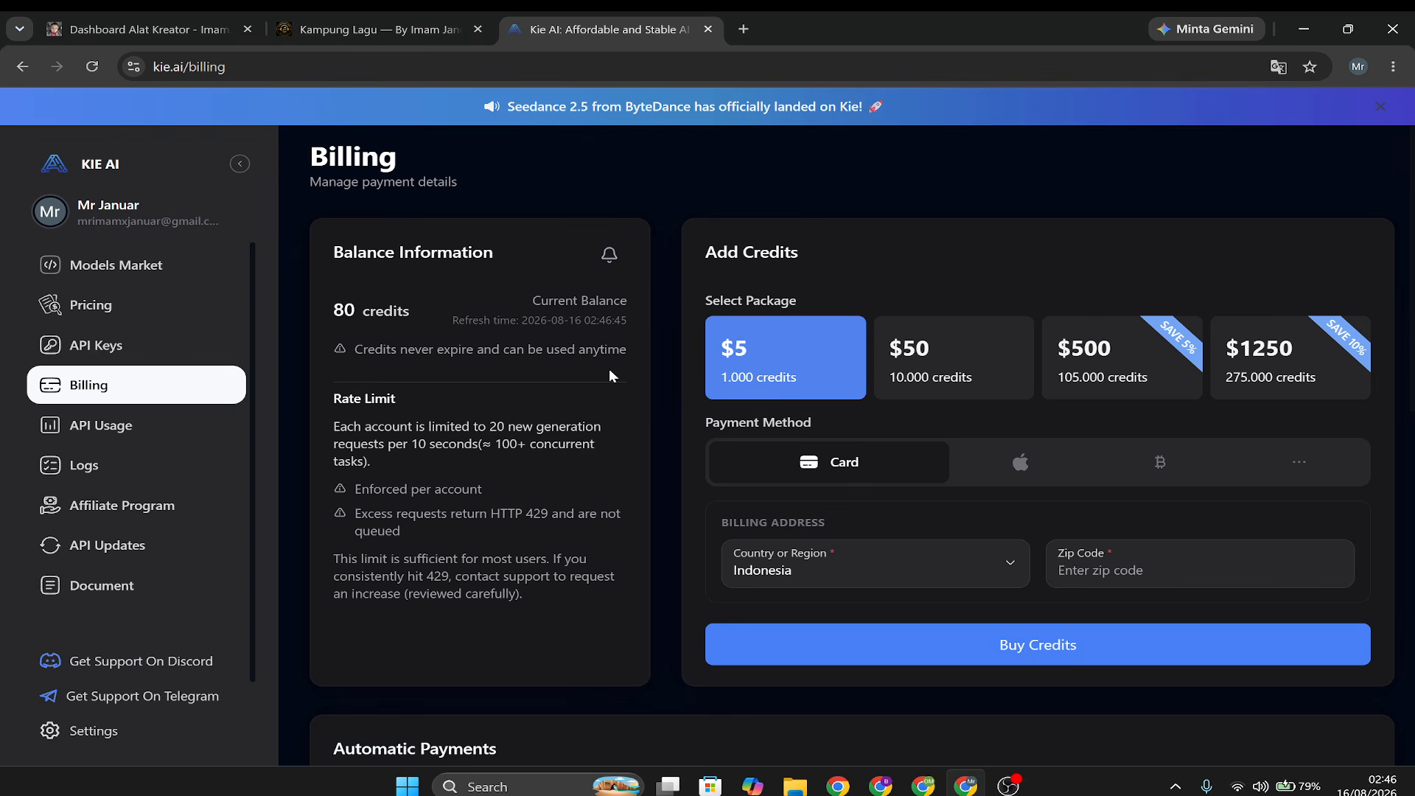
left_click(1008, 466)
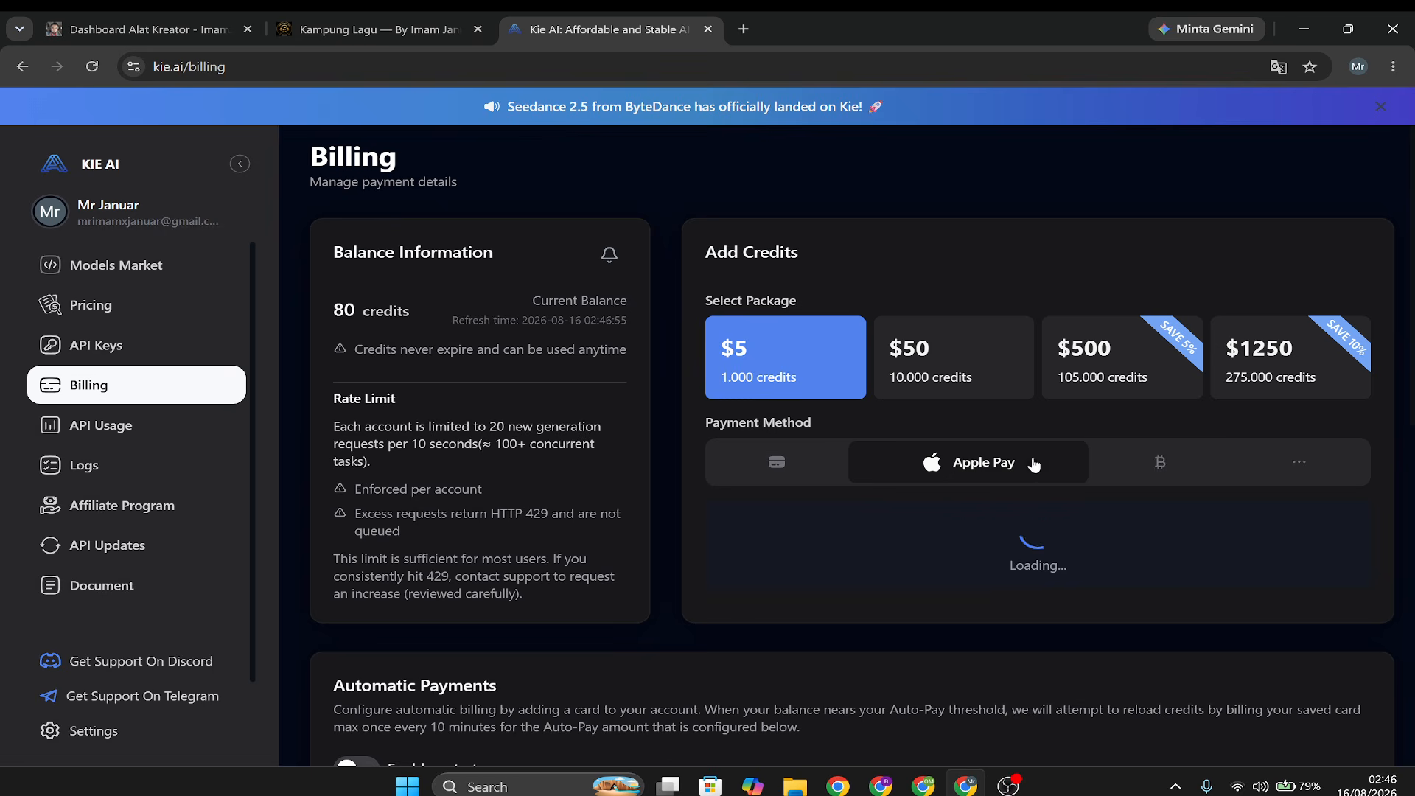
left_click(1096, 463)
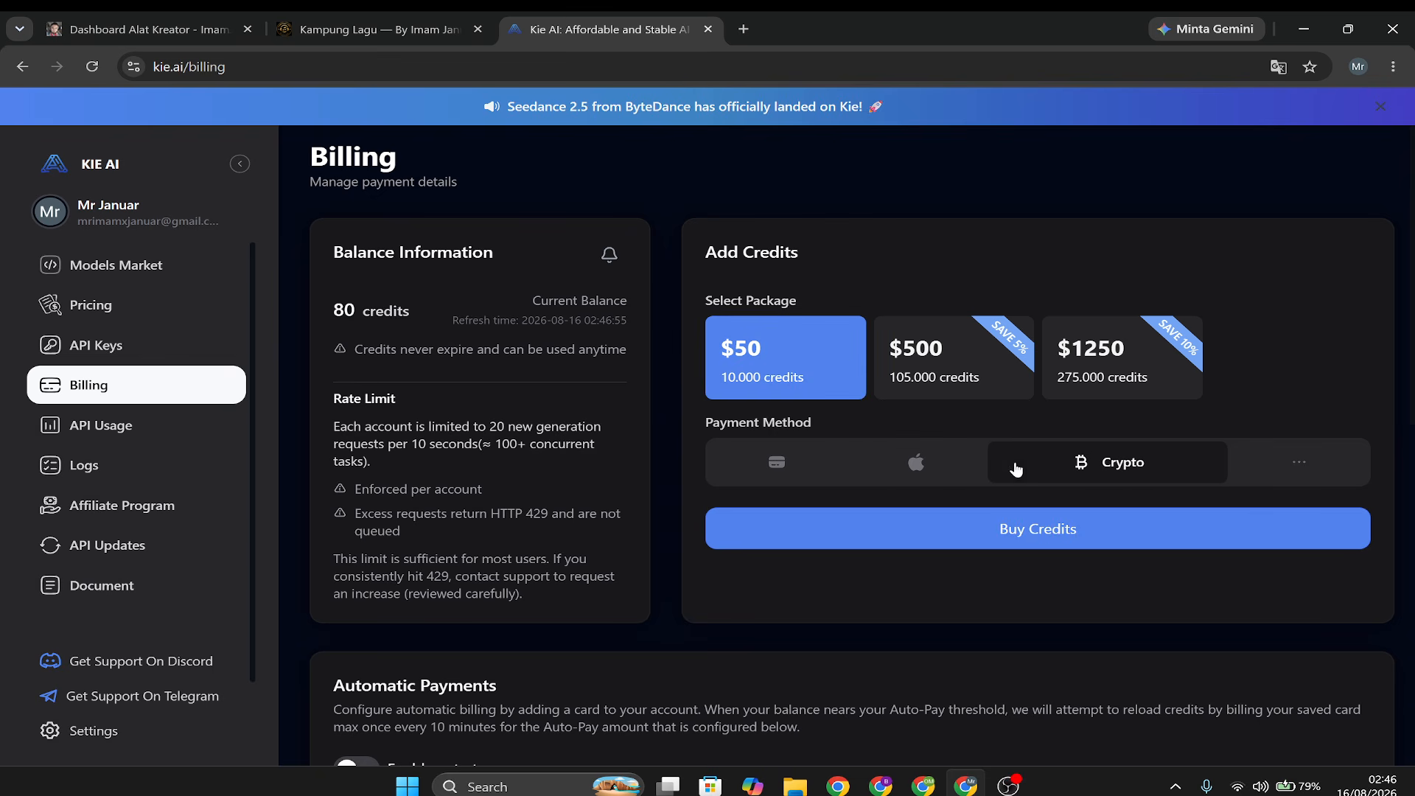
left_click(796, 473)
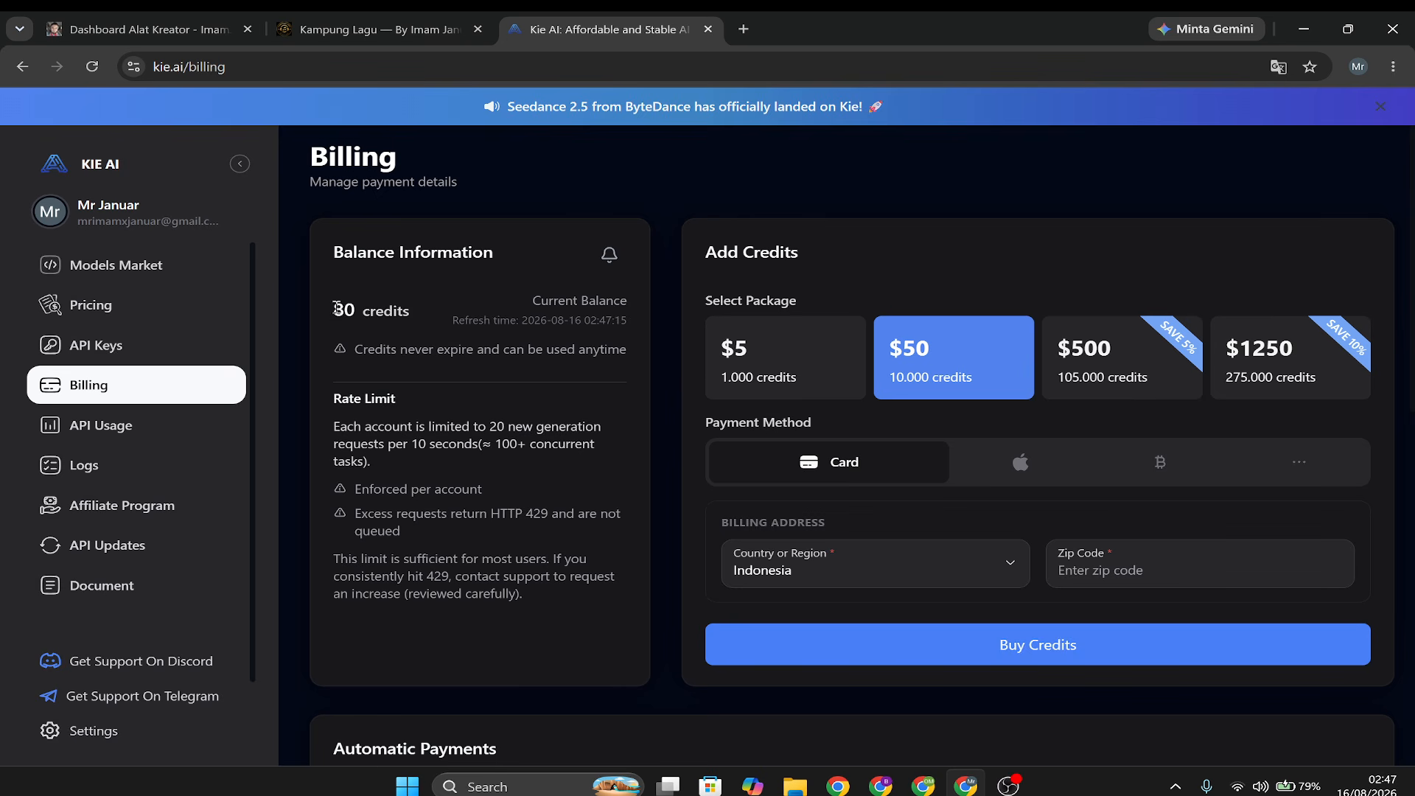
left_click_drag(334, 311, 384, 311)
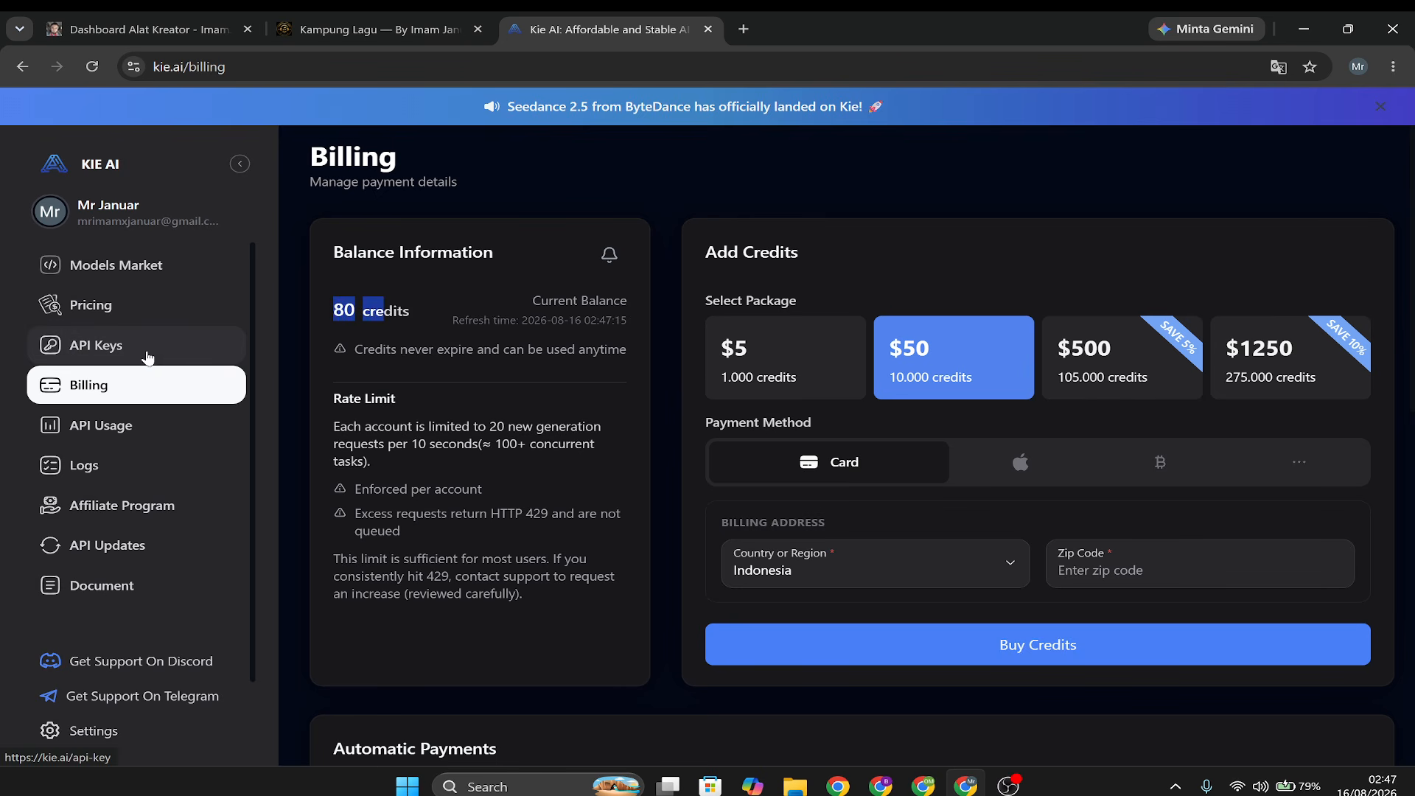
Copy the Default API key from Kie.ai's API Keys page and return to Kampung Lagu's Pengaturan page.
left_click(108, 353)
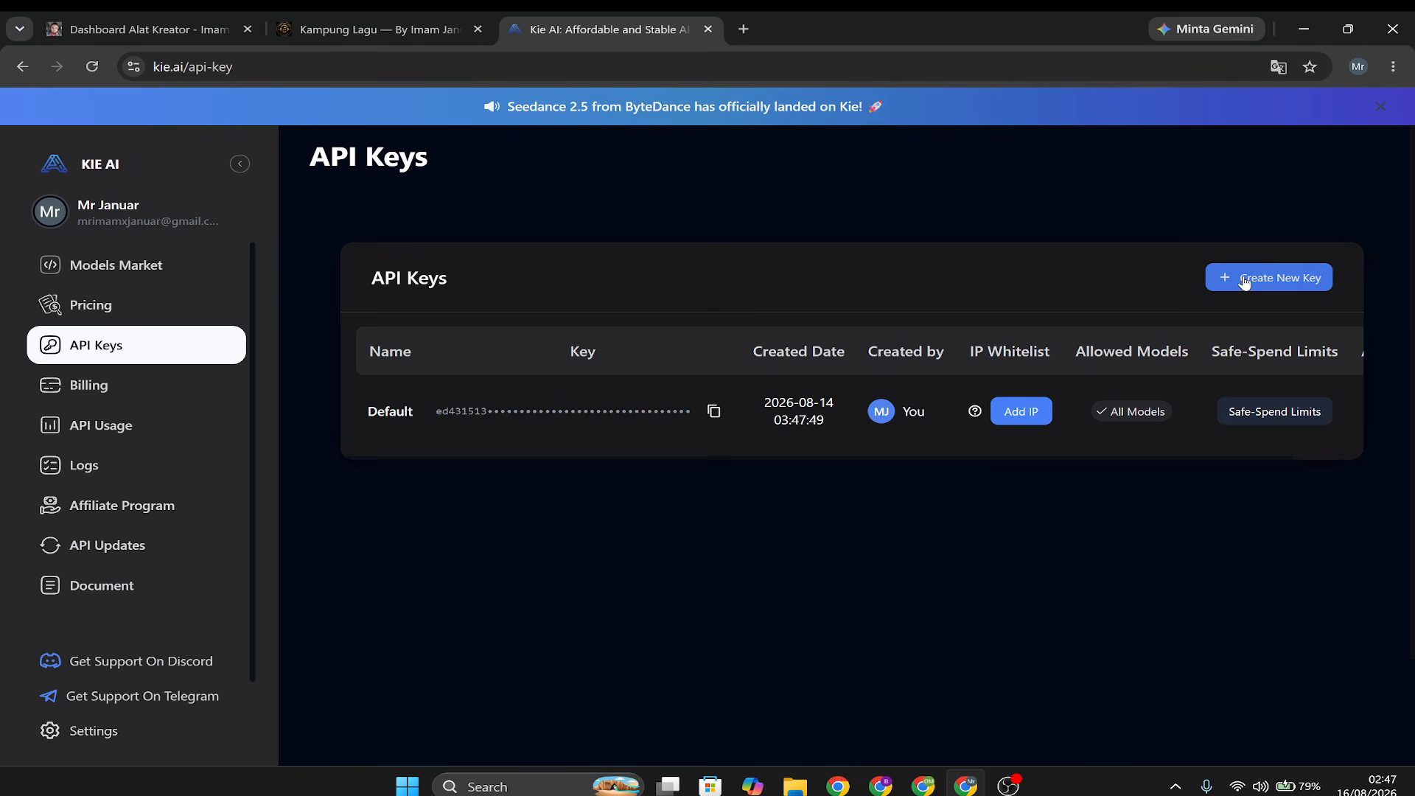
left_click(711, 415)
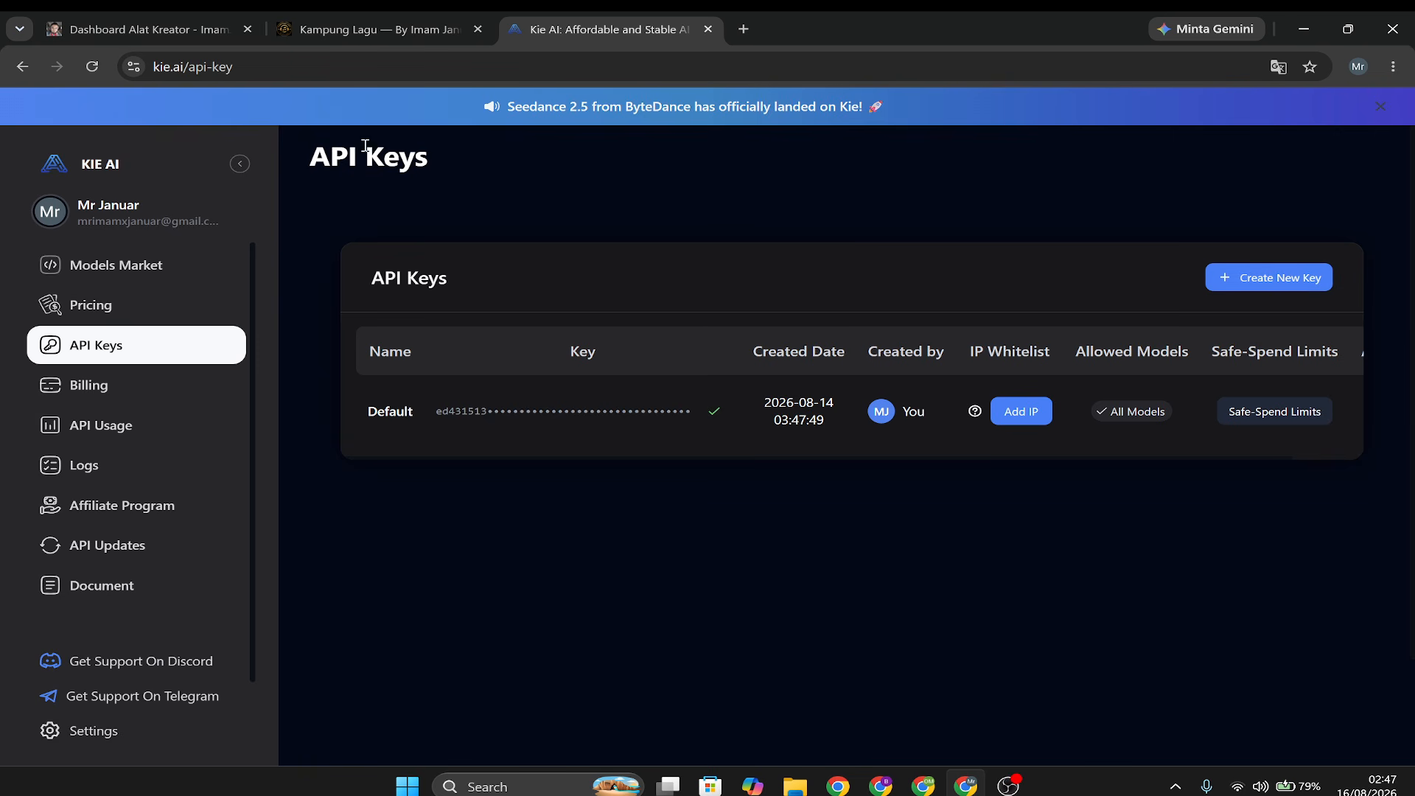
left_click(346, 28)
left_click(110, 490)
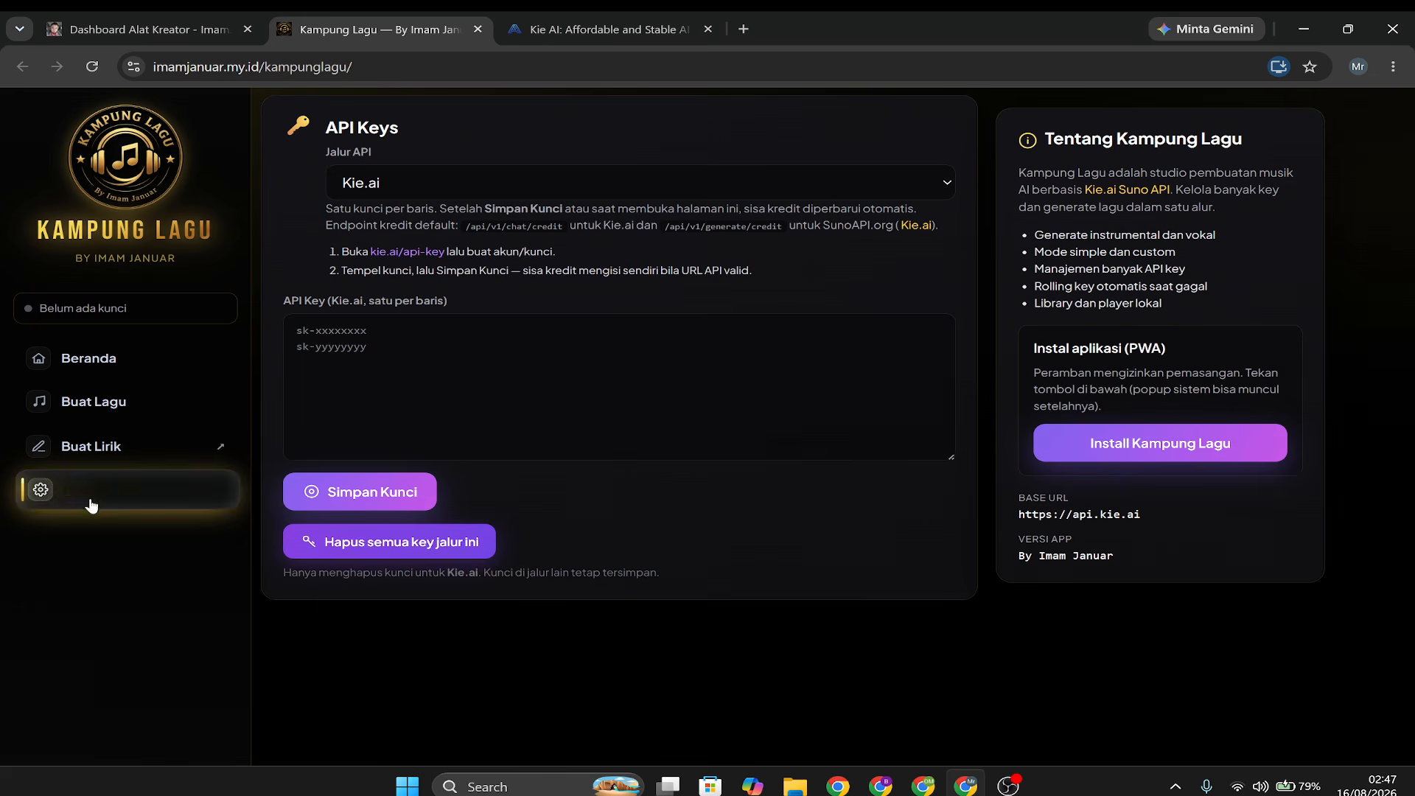
Paste and save the Kie.ai API key in the API Key field, and start a new line below it.
left_click(365, 343)
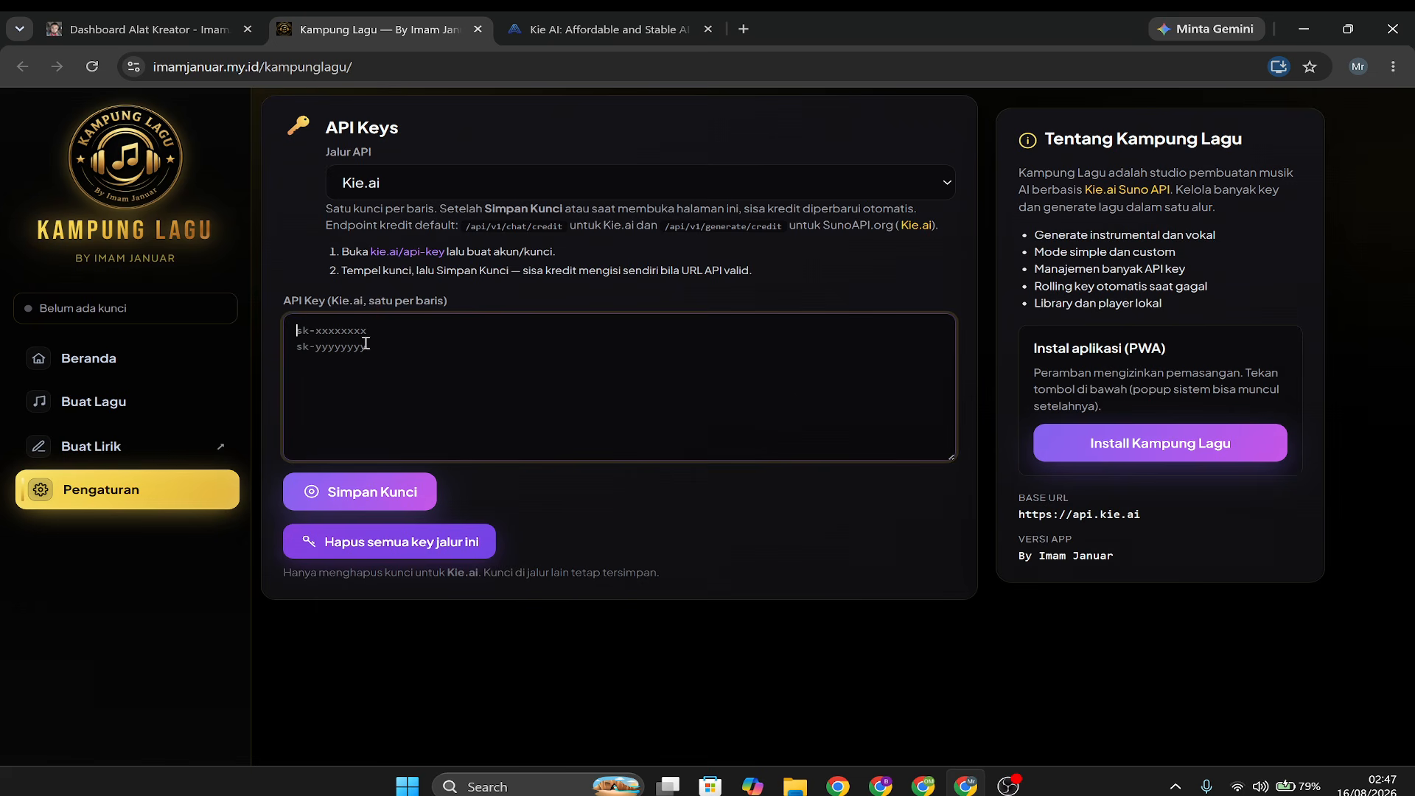
right_click(365, 345)
left_click(448, 516)
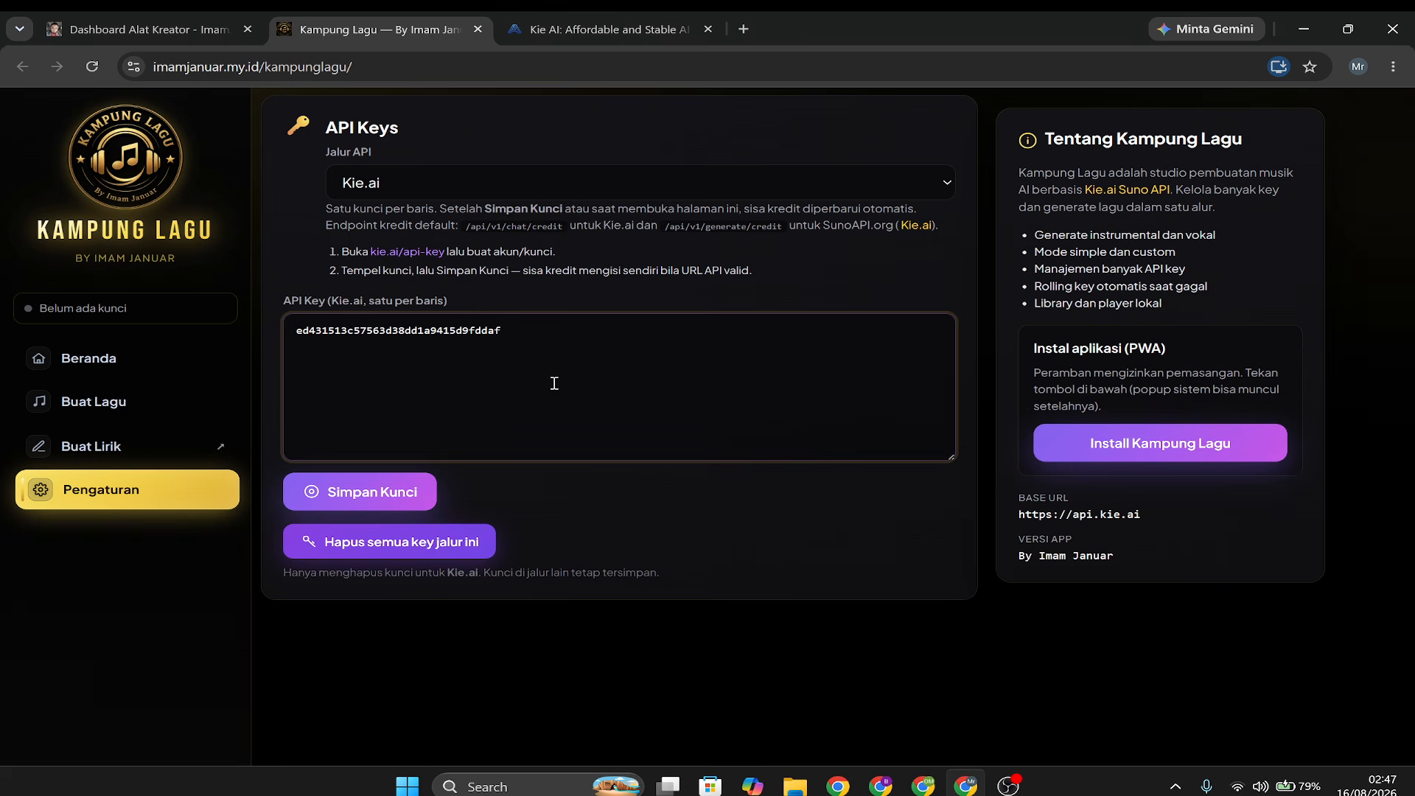
left_click(396, 493)
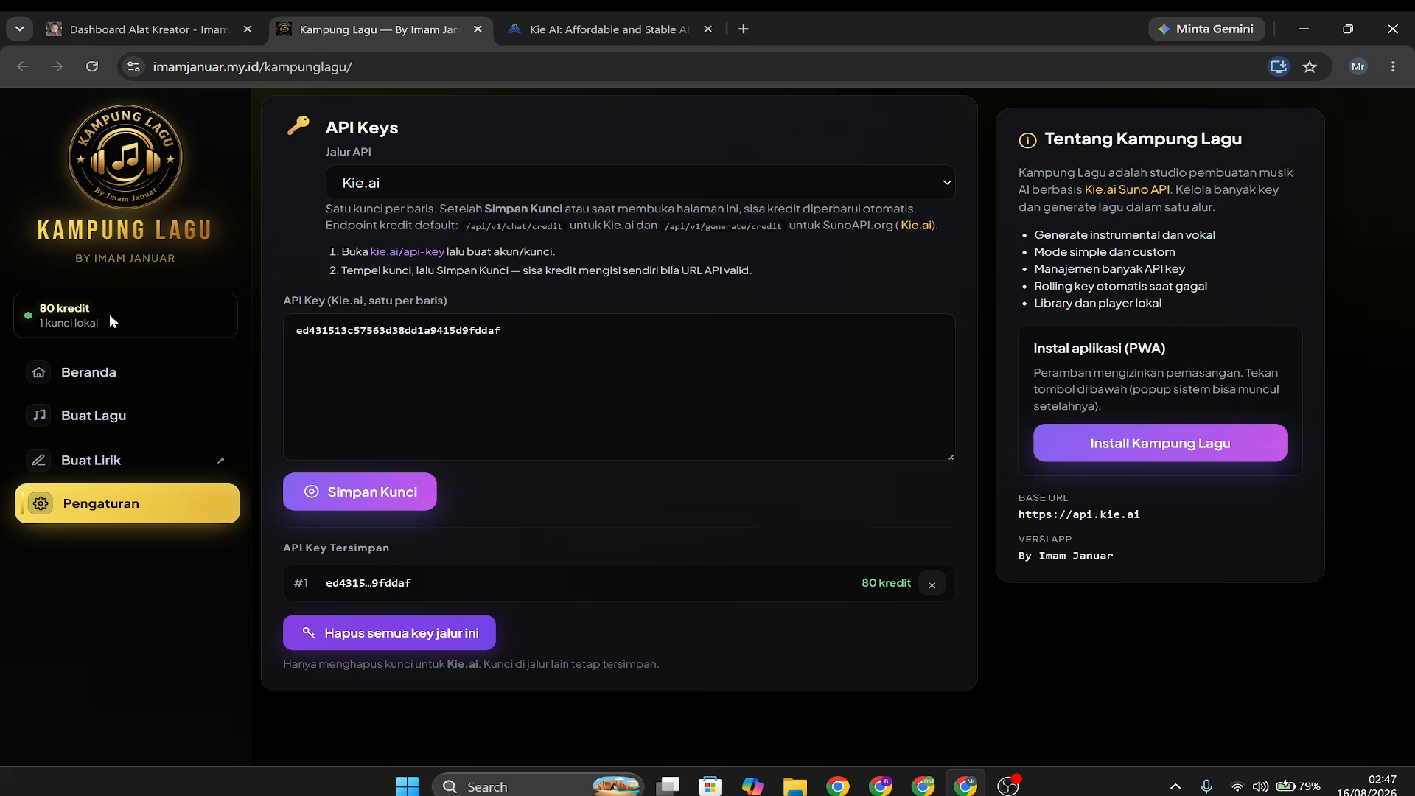
left_click(525, 336)
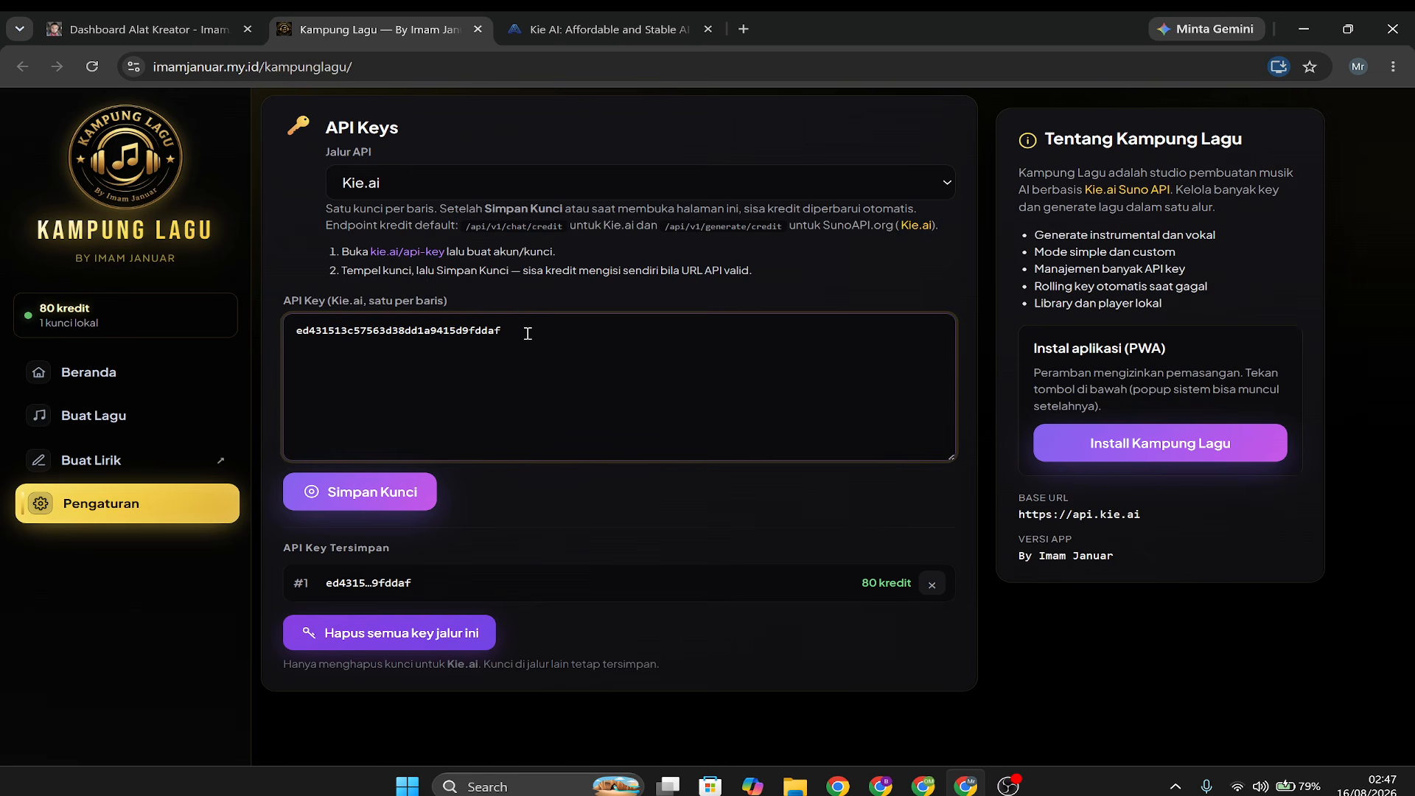
key("Return")
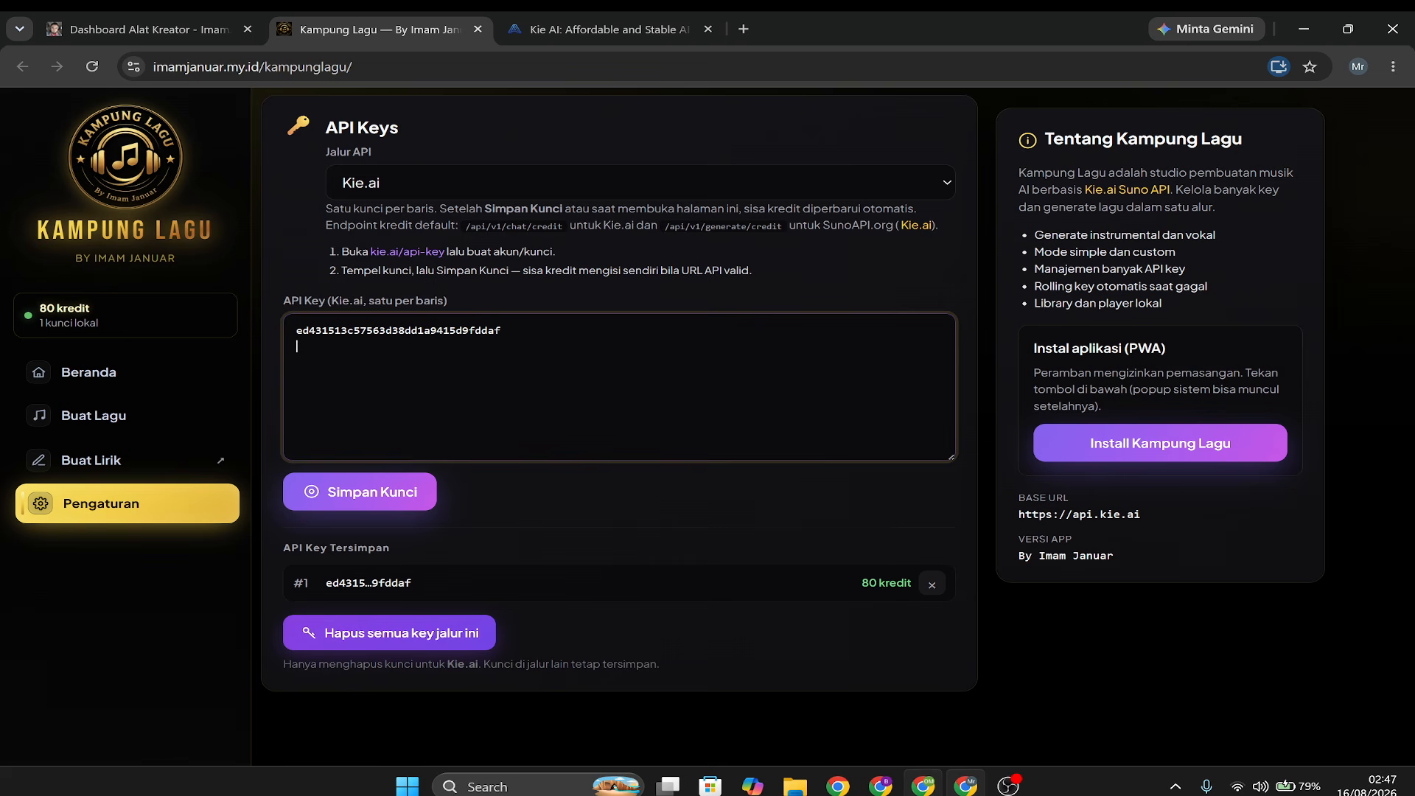
Switch to the Kampung Lagu settings in the other browser window and examine the credits of its saved API keys.
left_click(923, 786)
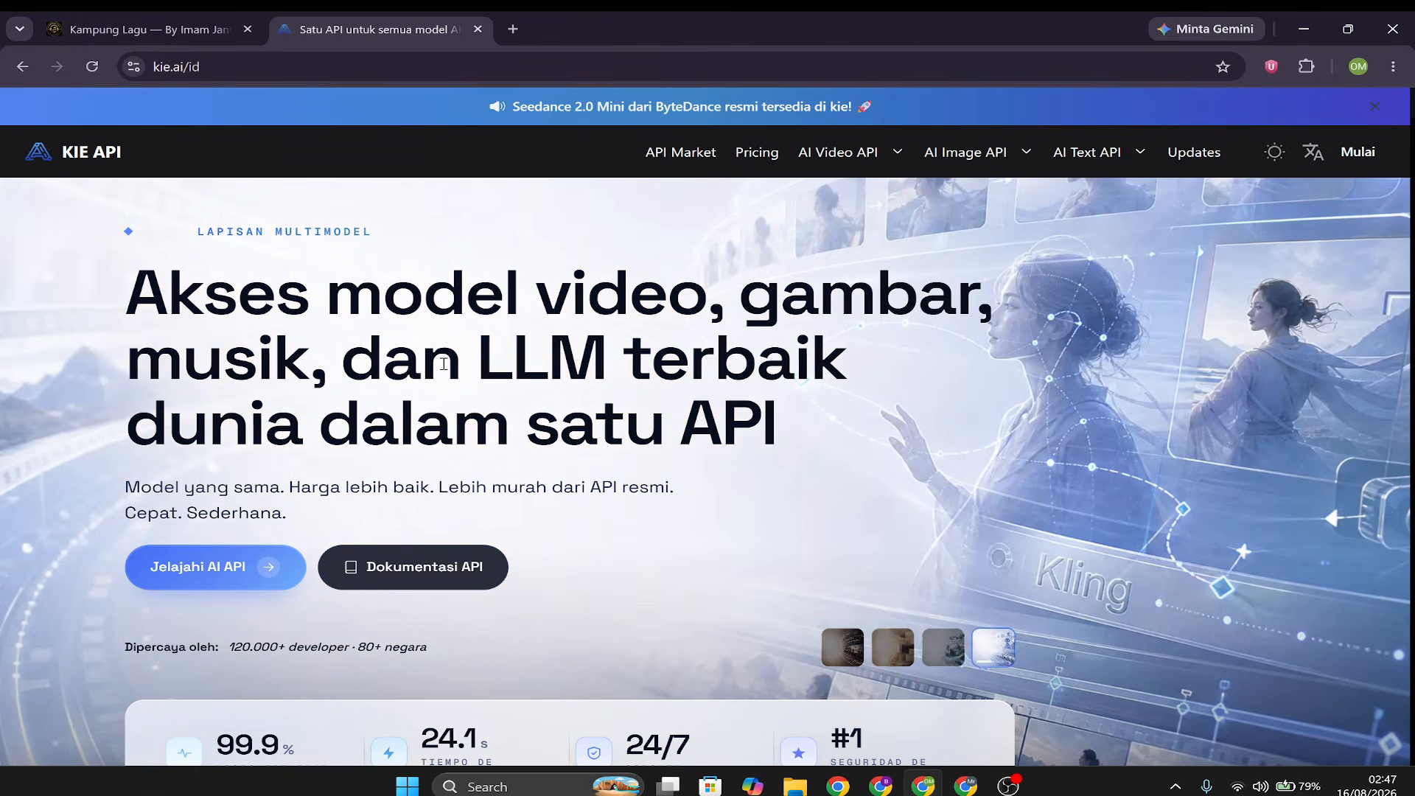
left_click(162, 29)
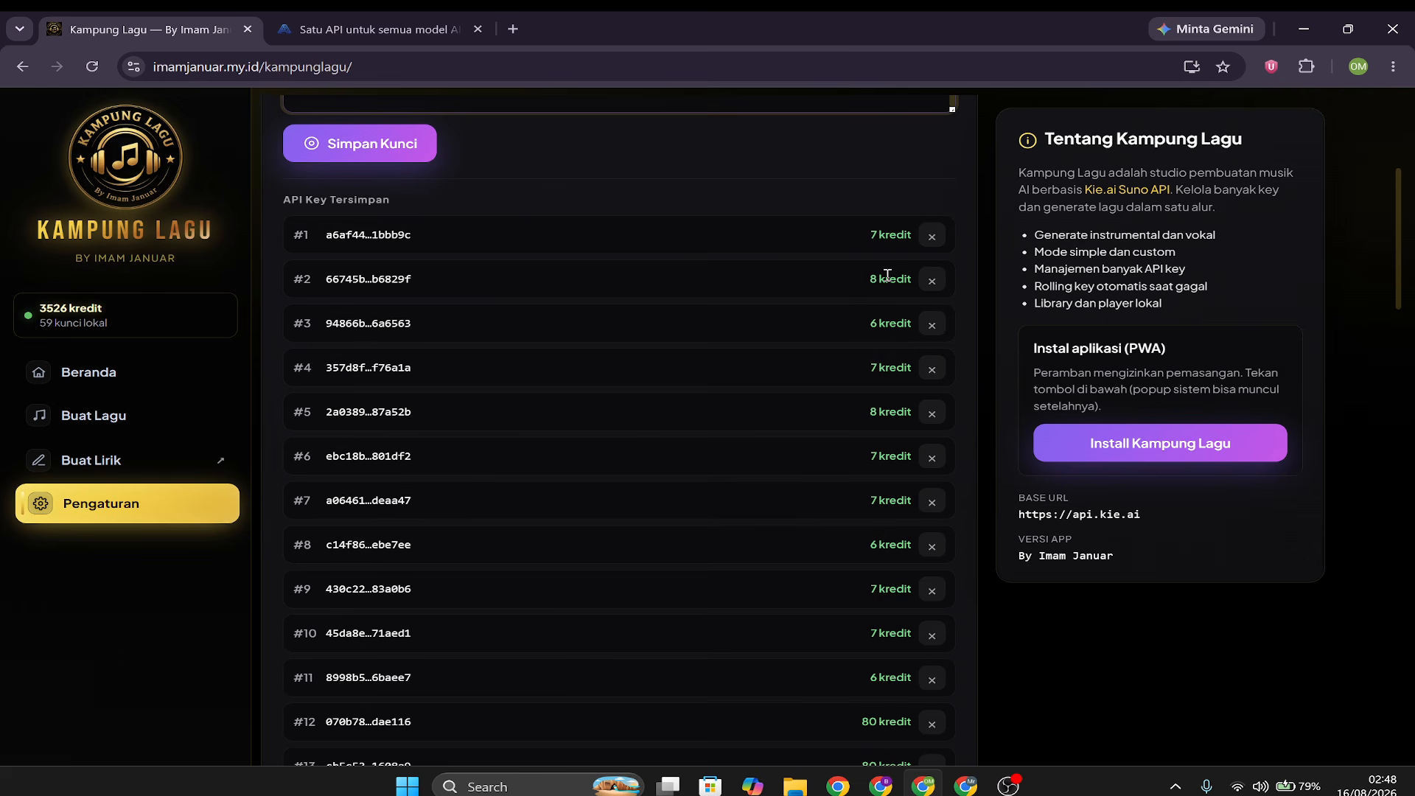
scroll(851, 446, "down", 3)
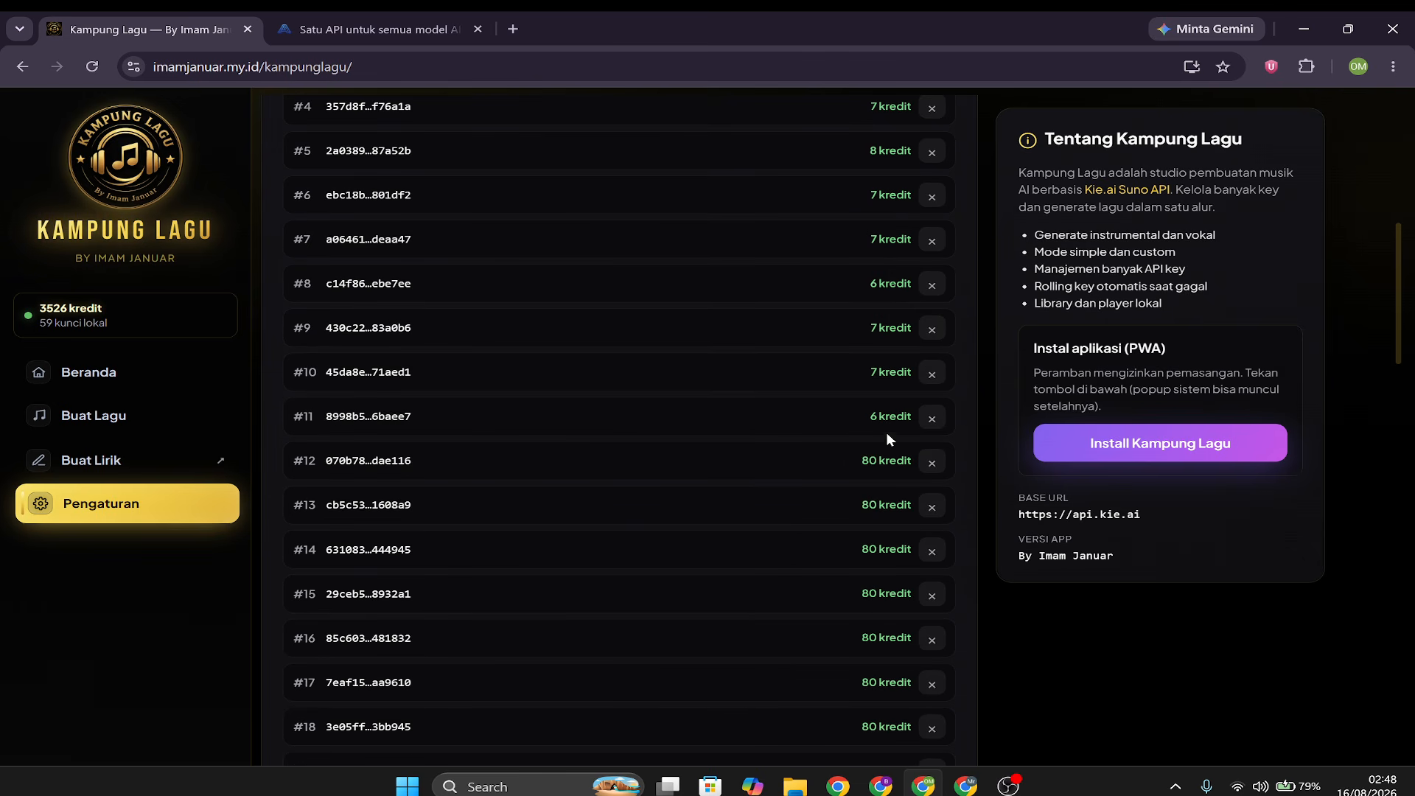
Look at the Buat Lagu page in this window, and open Buat Lagu in the window holding the single saved Kie.ai key.
scroll(885, 432, "up", 3)
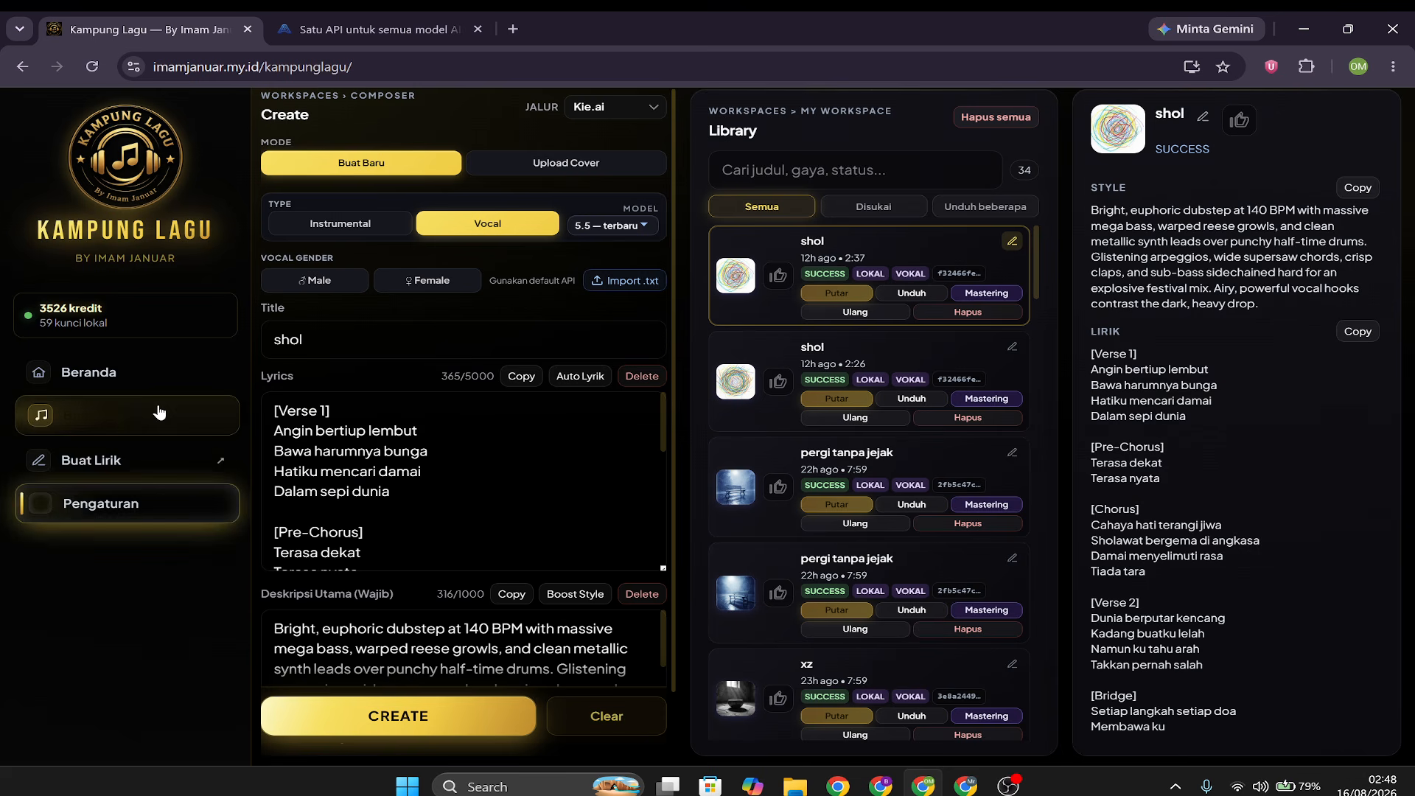
left_click(159, 413)
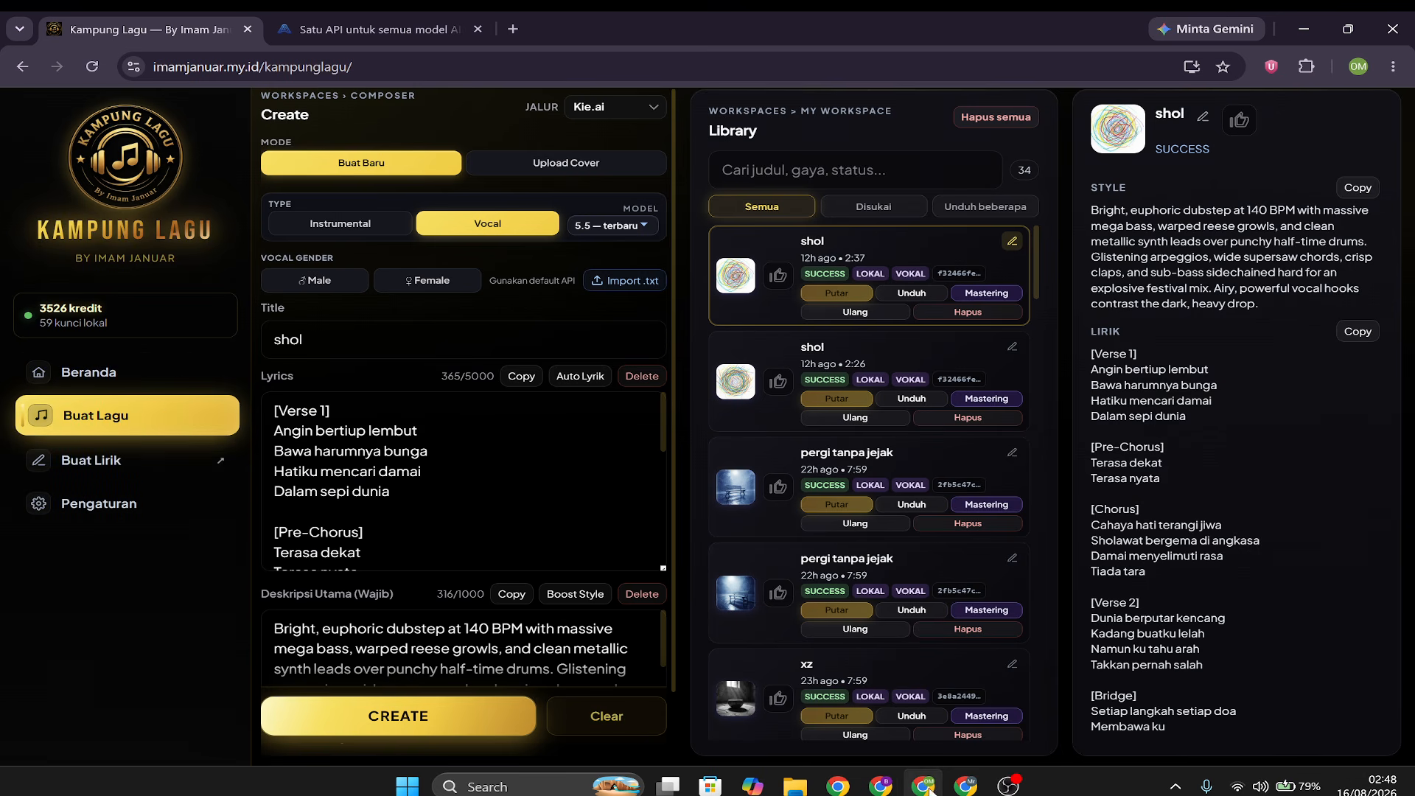
mouse_move(965, 786)
left_click(965, 718)
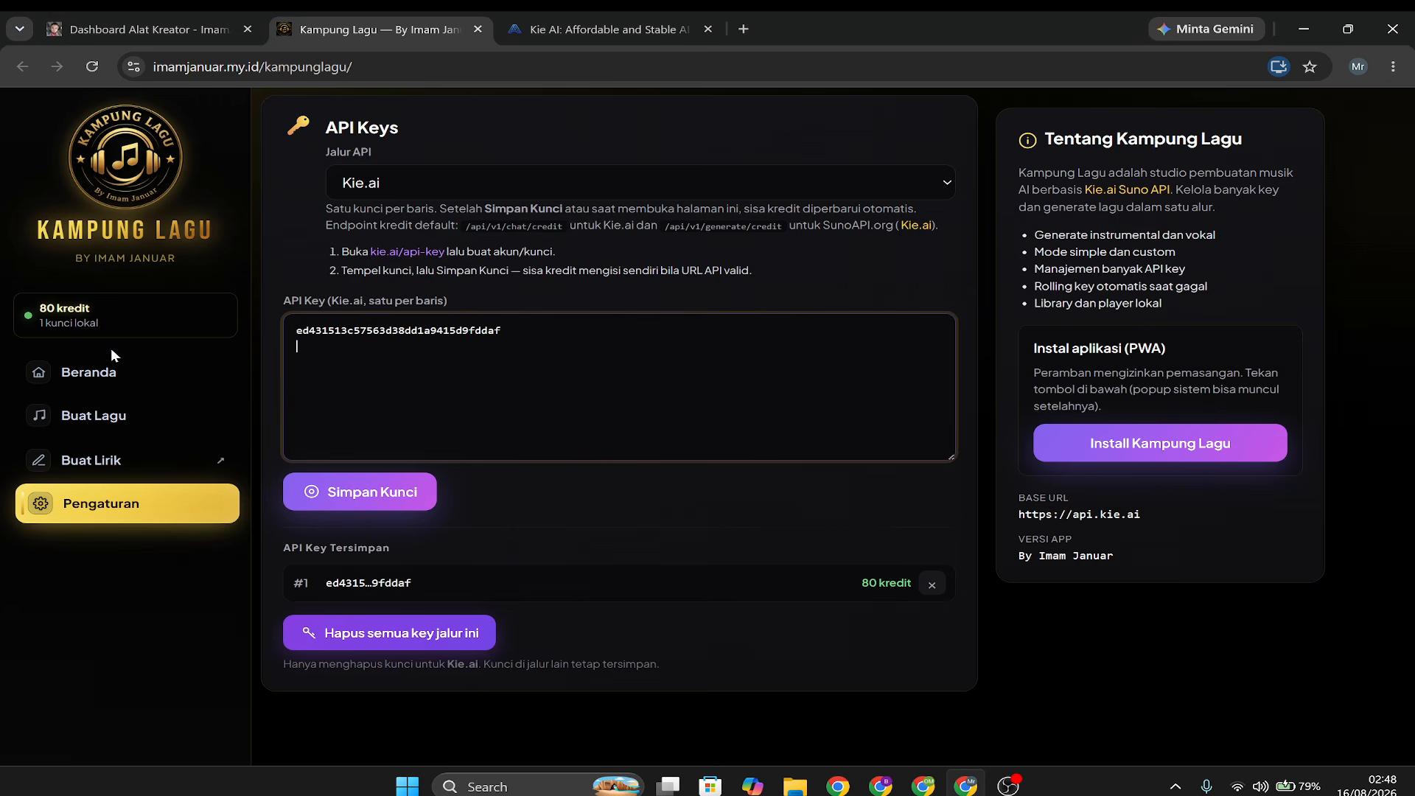
left_click(124, 426)
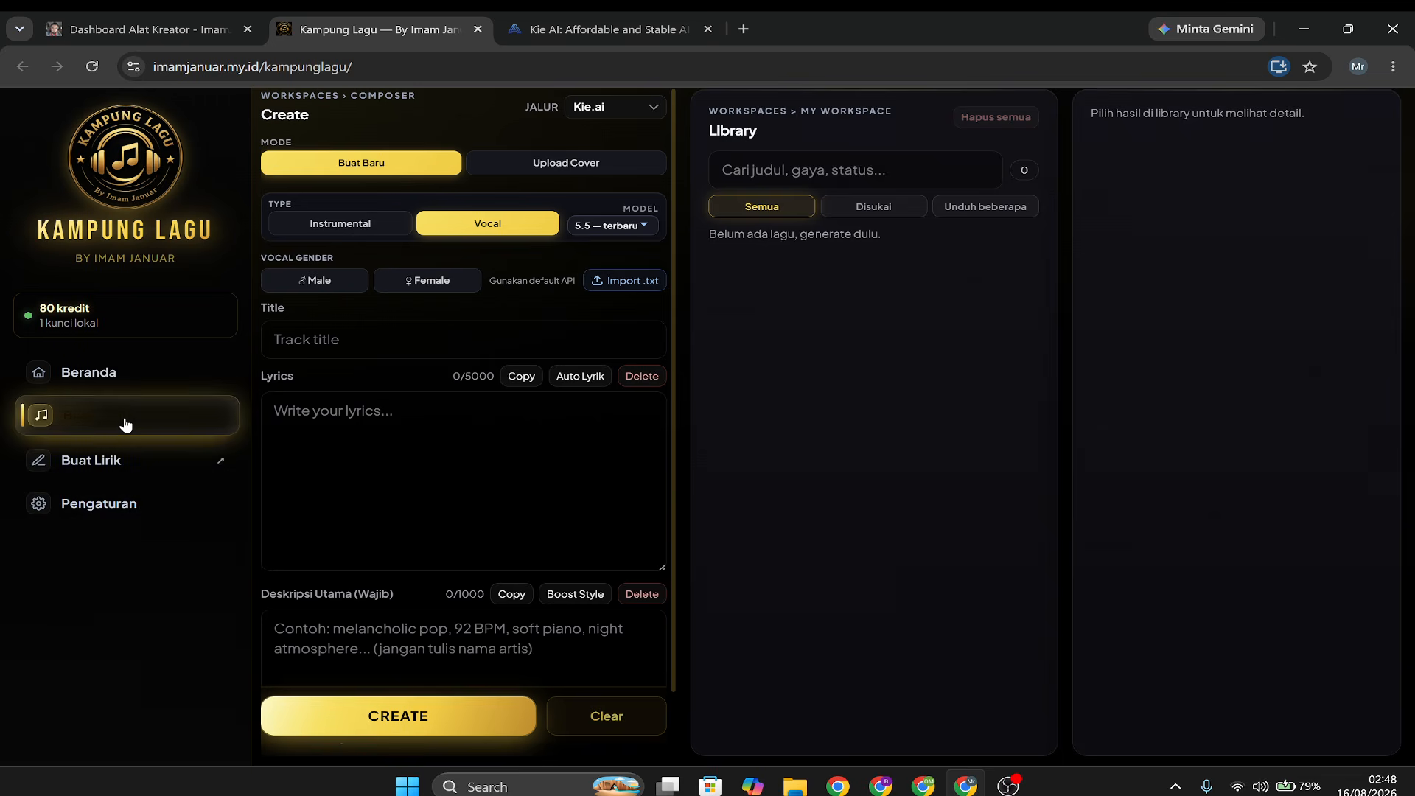
Look over the Title and Lyrics fields, the Instrumental type and the Upload Cover mode with its copyright notice.
left_click(351, 430)
left_click(364, 340)
left_click(382, 420)
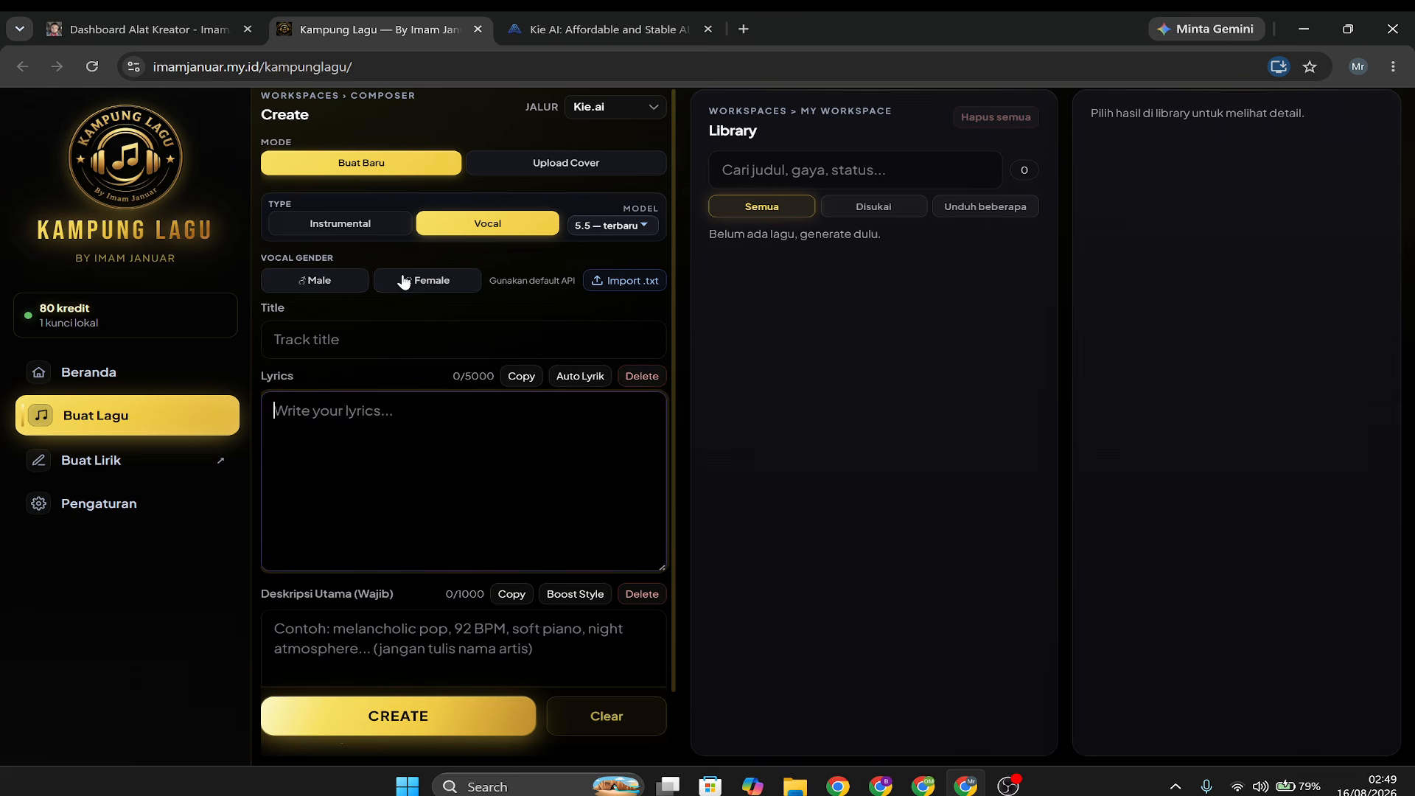
left_click(369, 230)
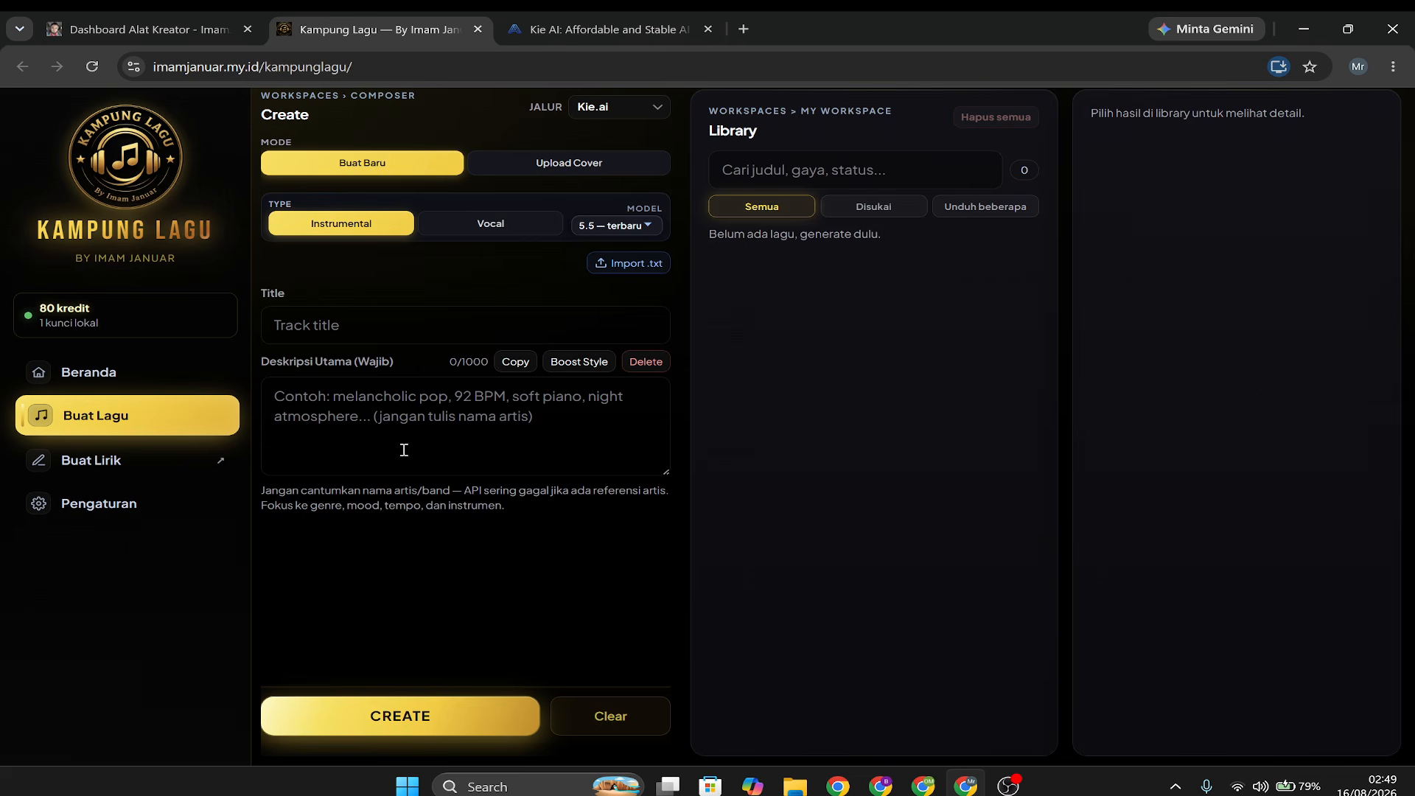
left_click(591, 171)
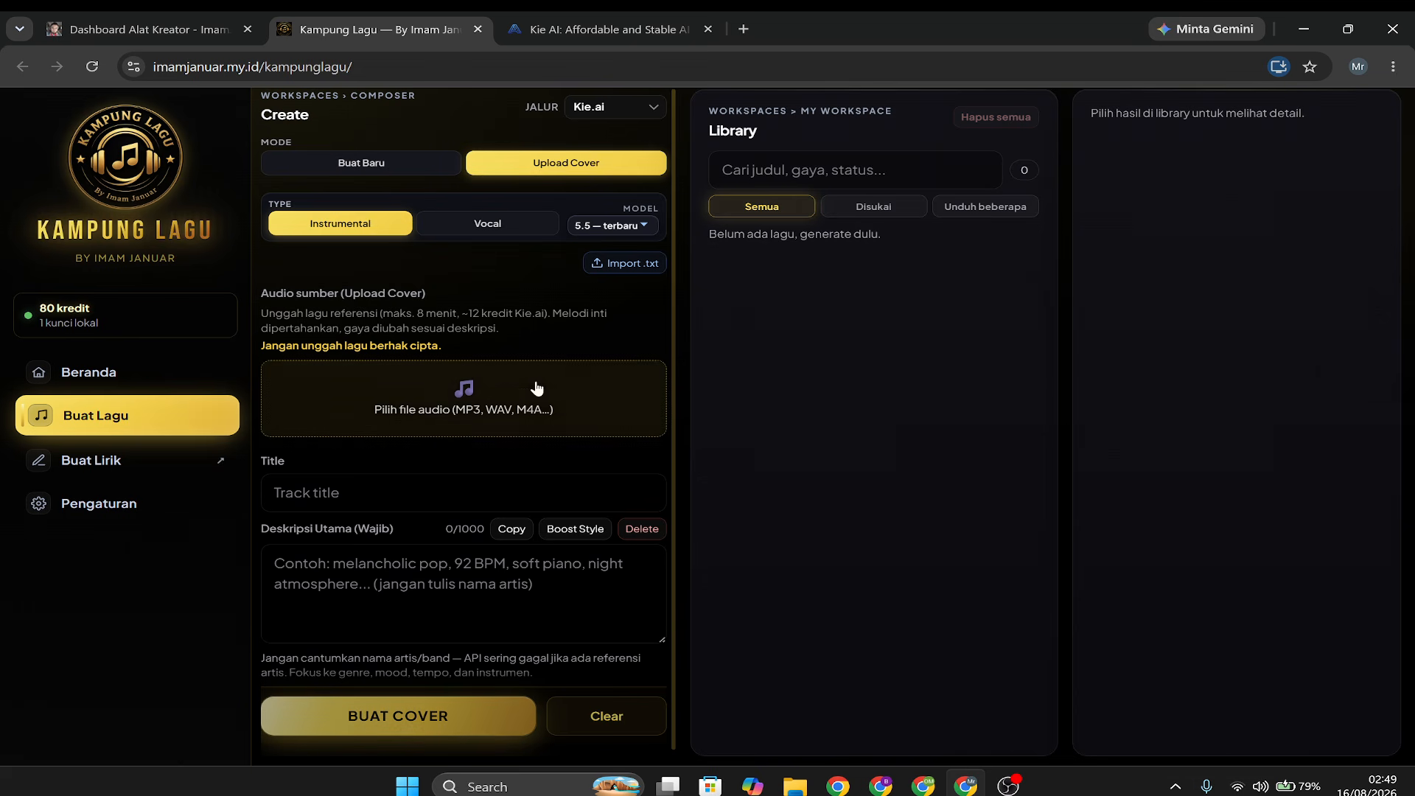
left_click_drag(301, 345, 427, 345)
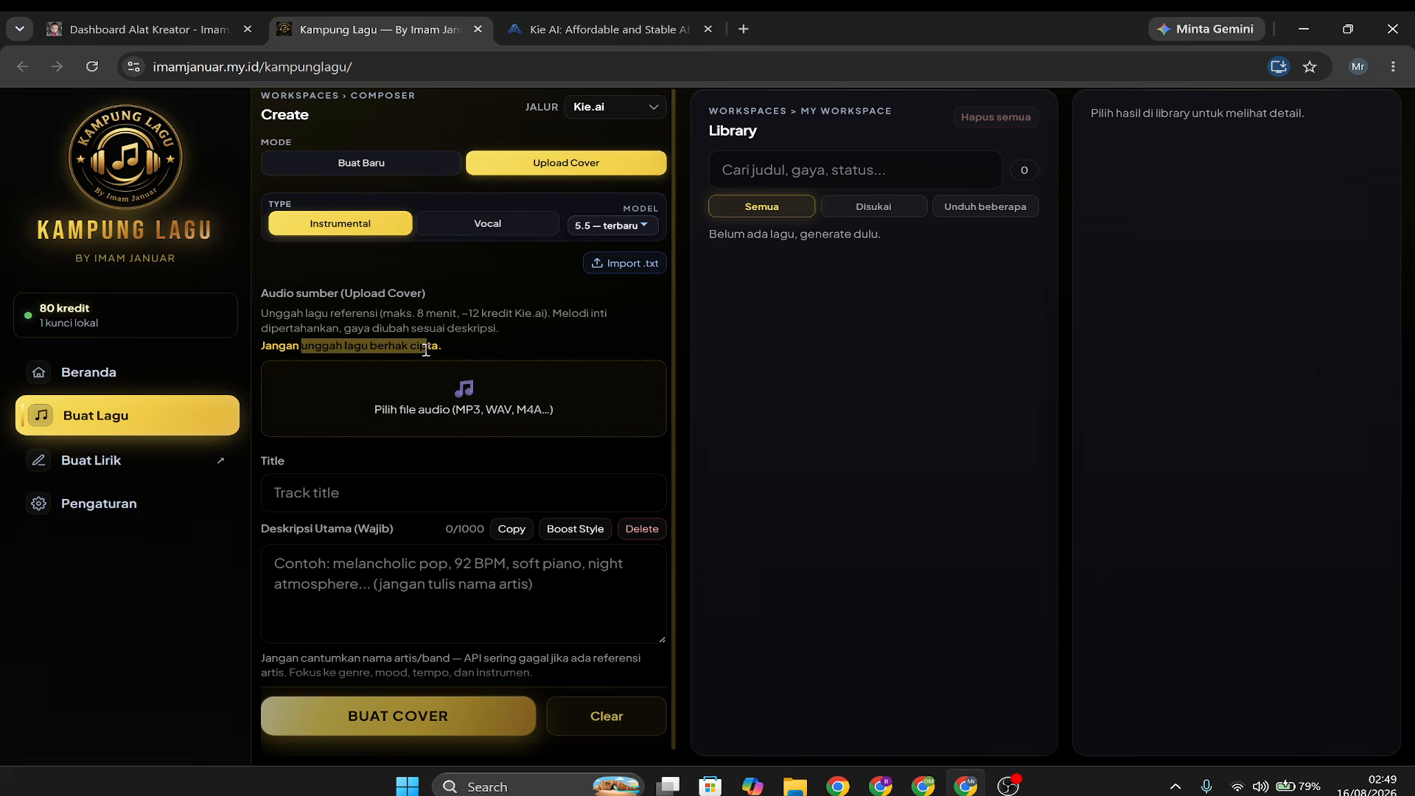
left_click(517, 336)
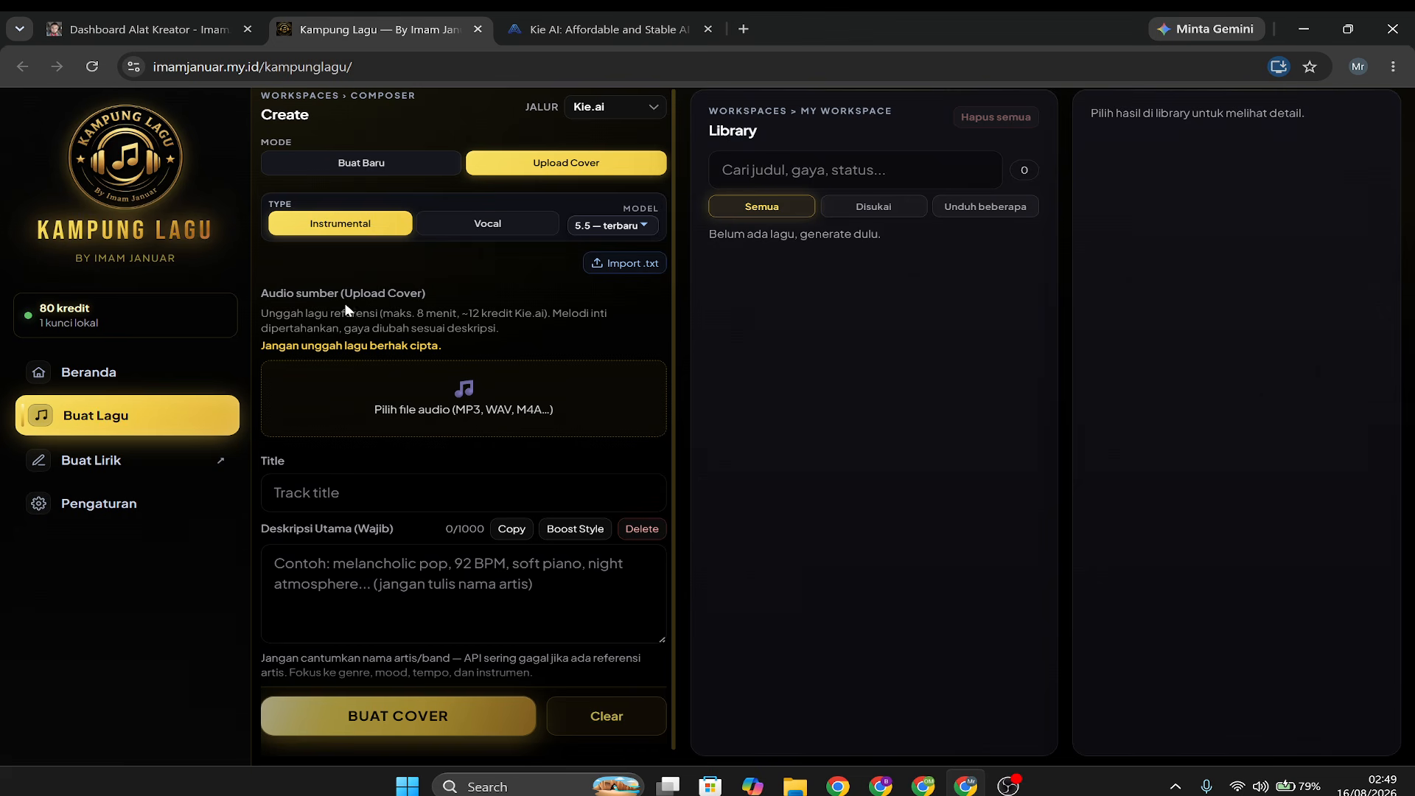
Set the mode back to Buat Baru with the Vocal type, and look over the Lyrics and Deskripsi Utama fields.
left_click(358, 161)
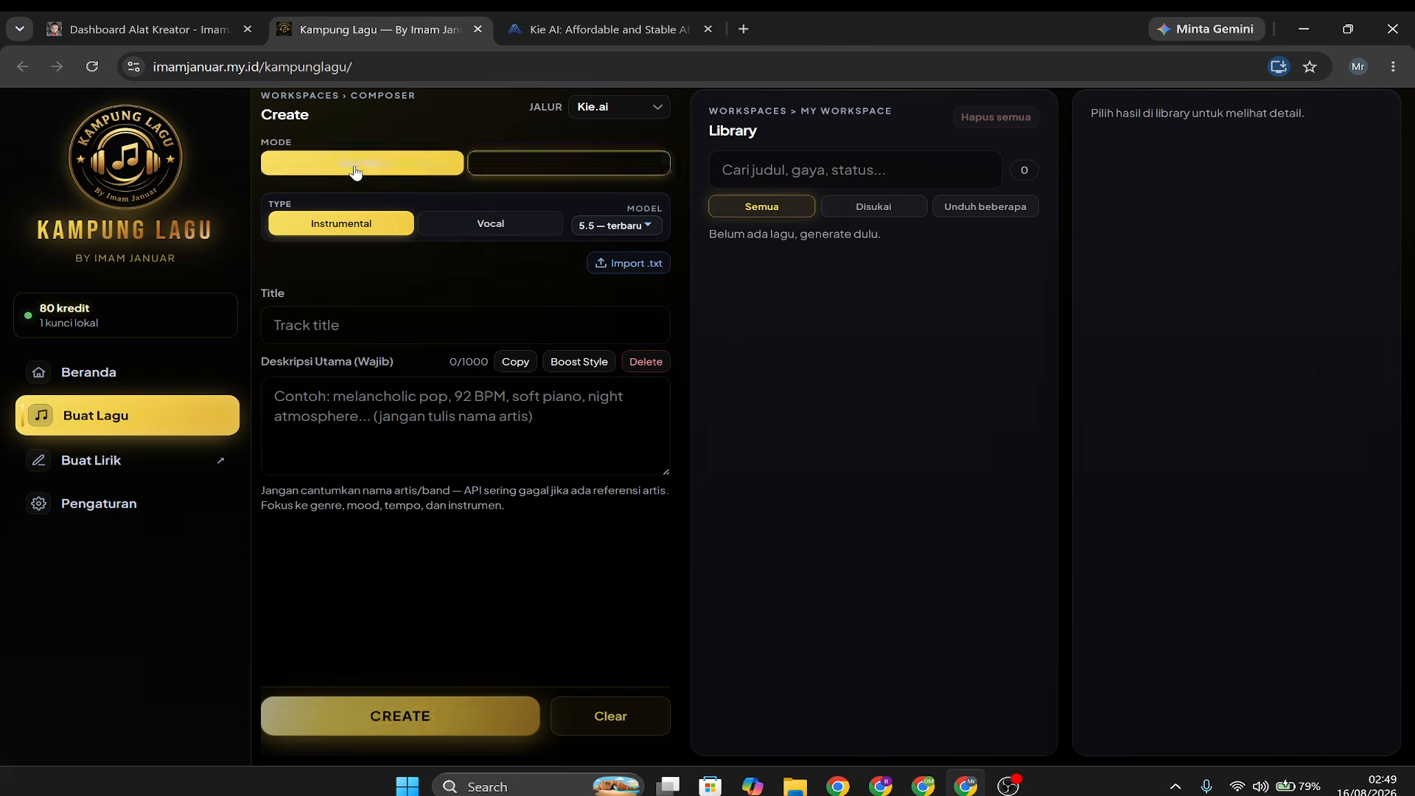
left_click(488, 221)
left_click(370, 411)
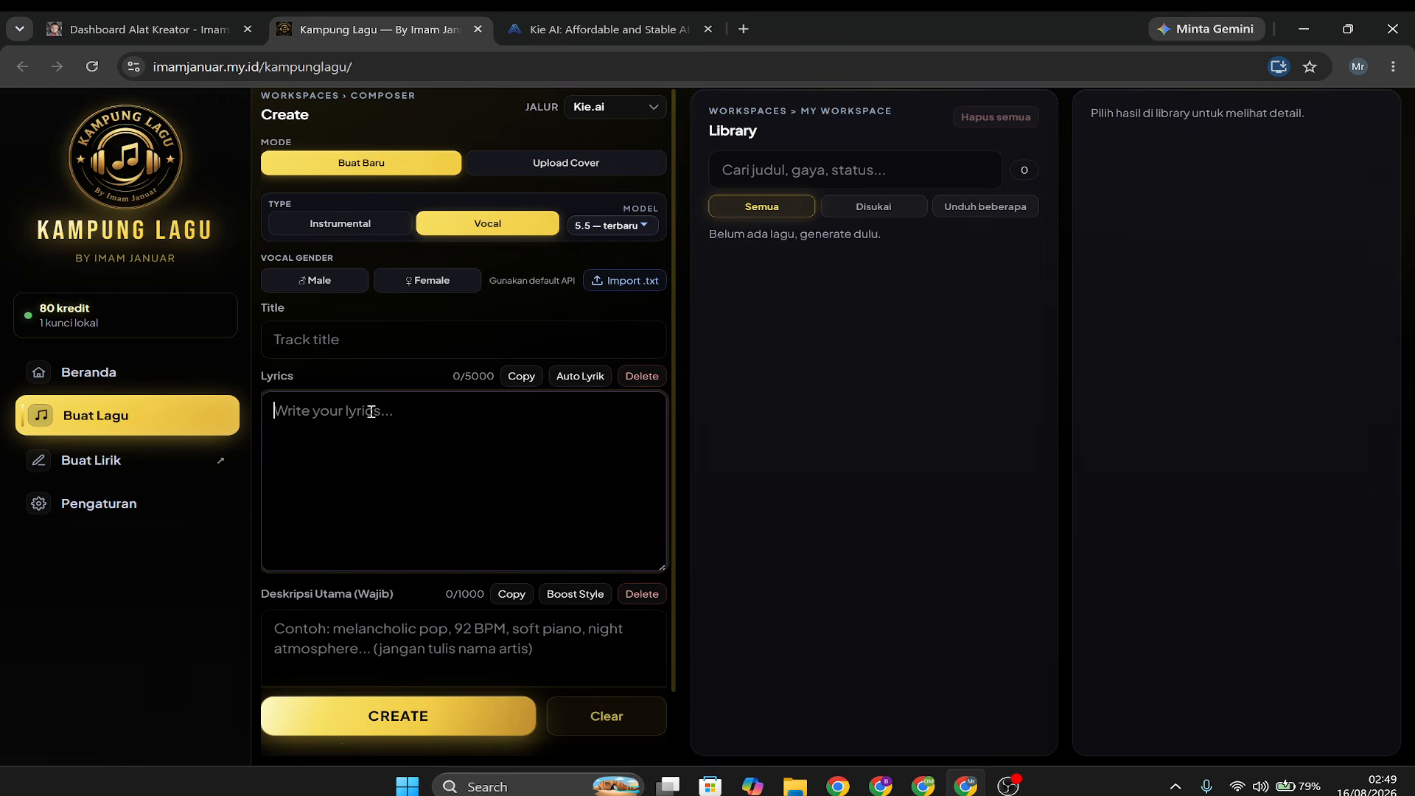
left_click(360, 224)
left_click(476, 224)
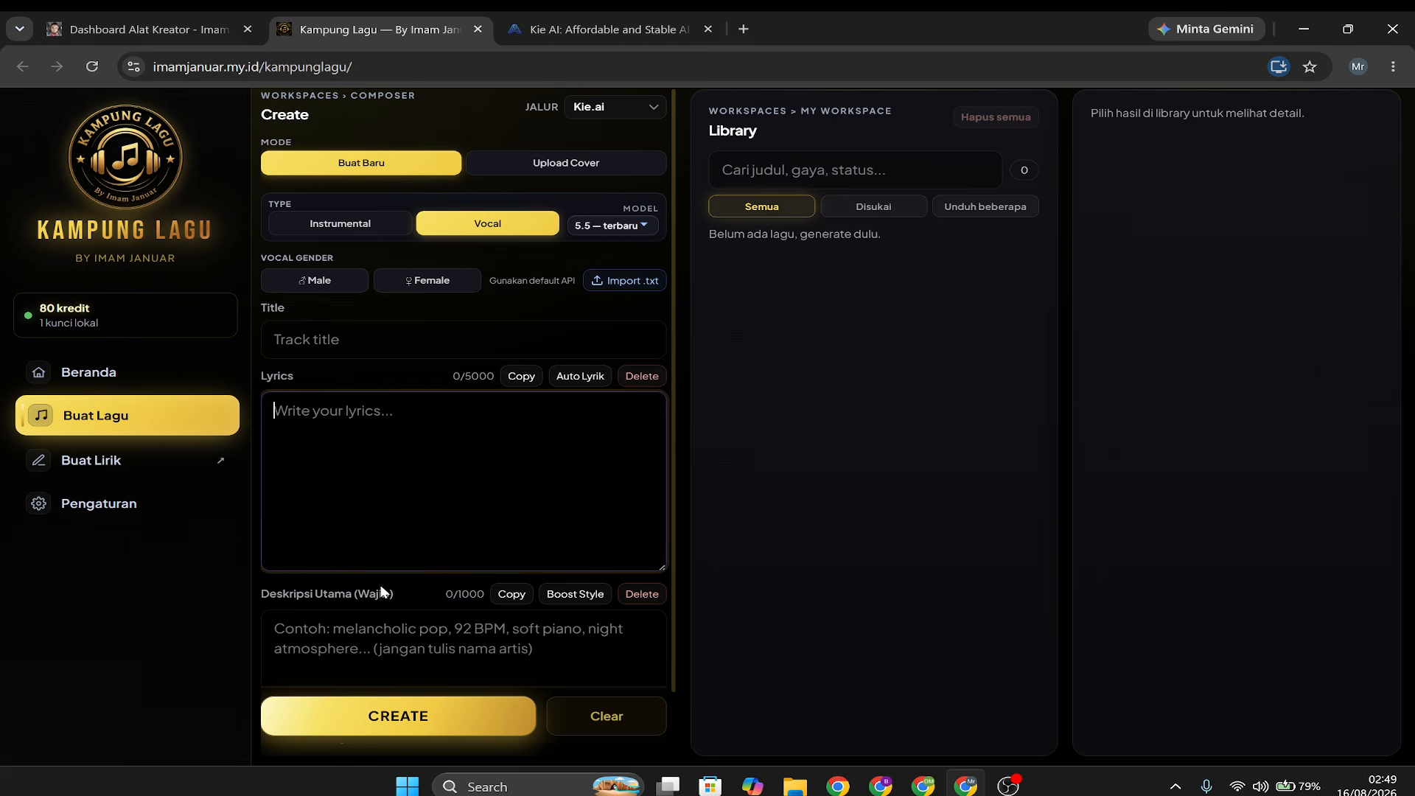
left_click(365, 654)
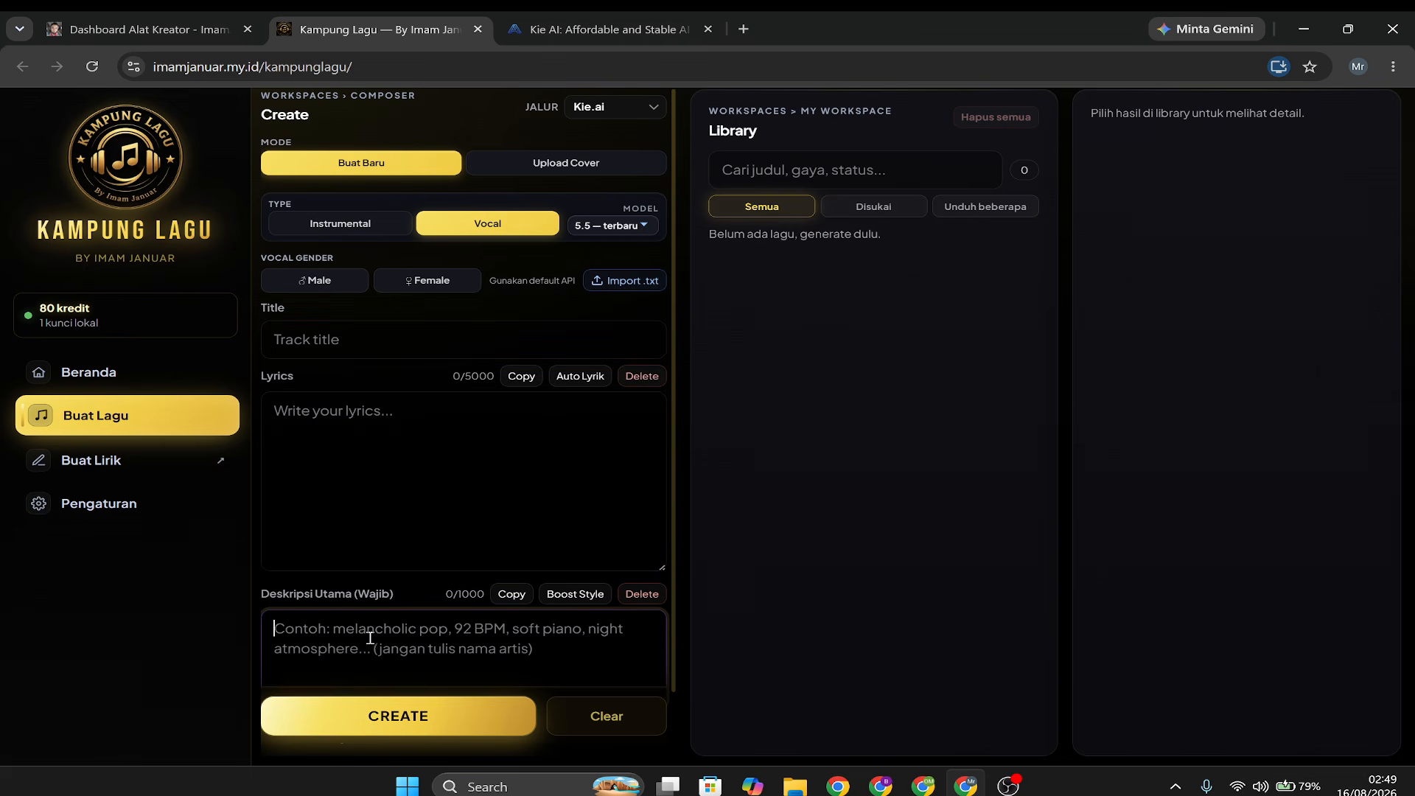
left_click(384, 506)
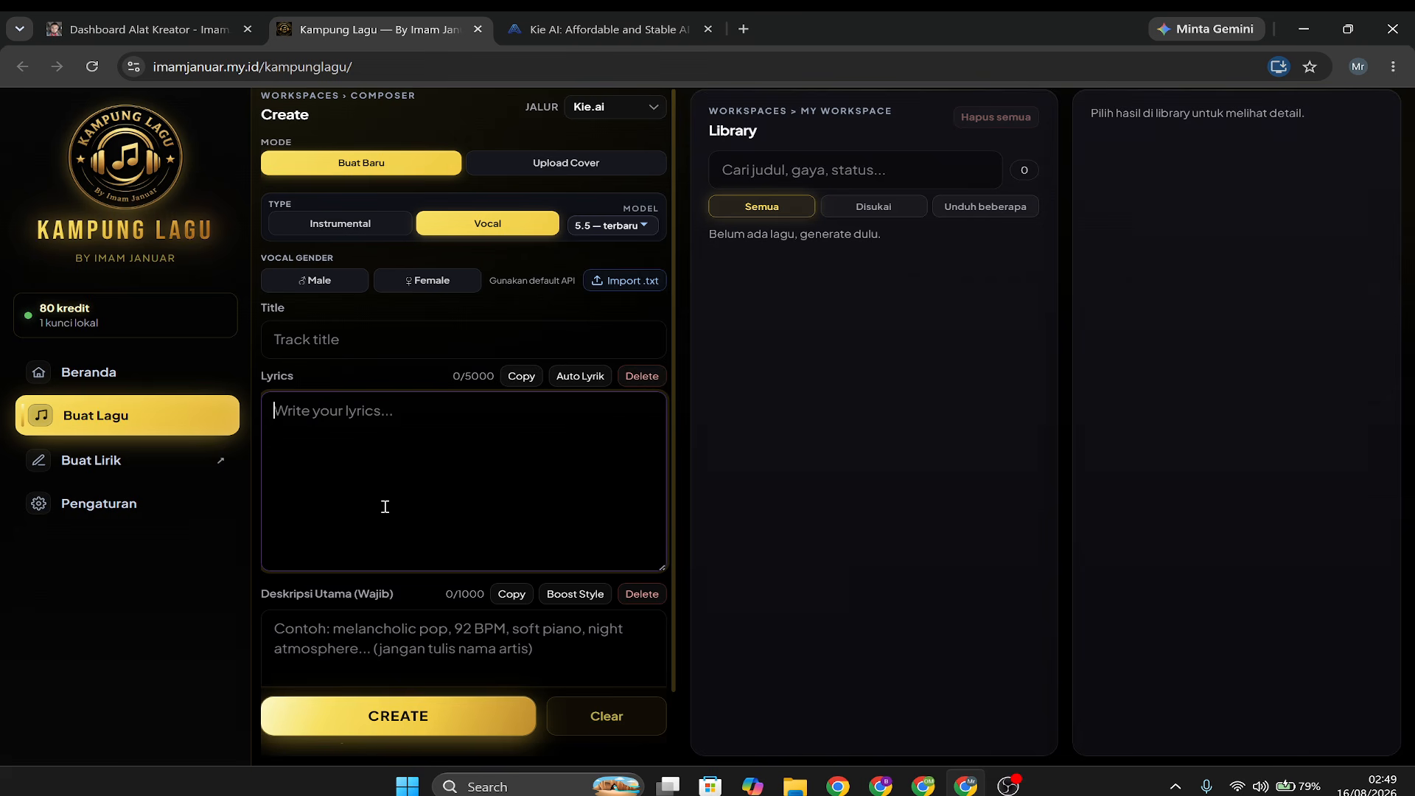
left_click(404, 420)
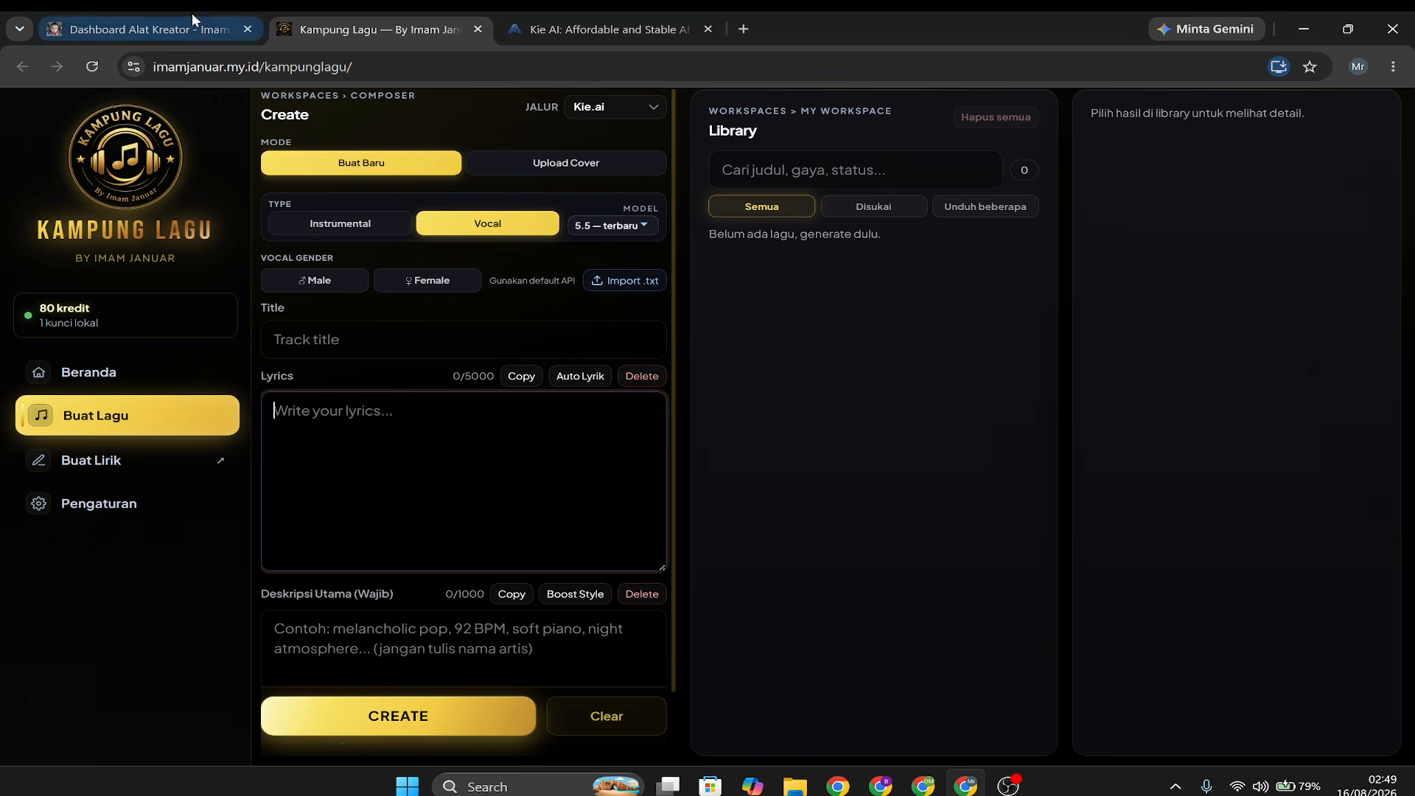
Open the GPTS Tukang Music tool from the Dashboard Alat Kreator.
left_click(149, 29)
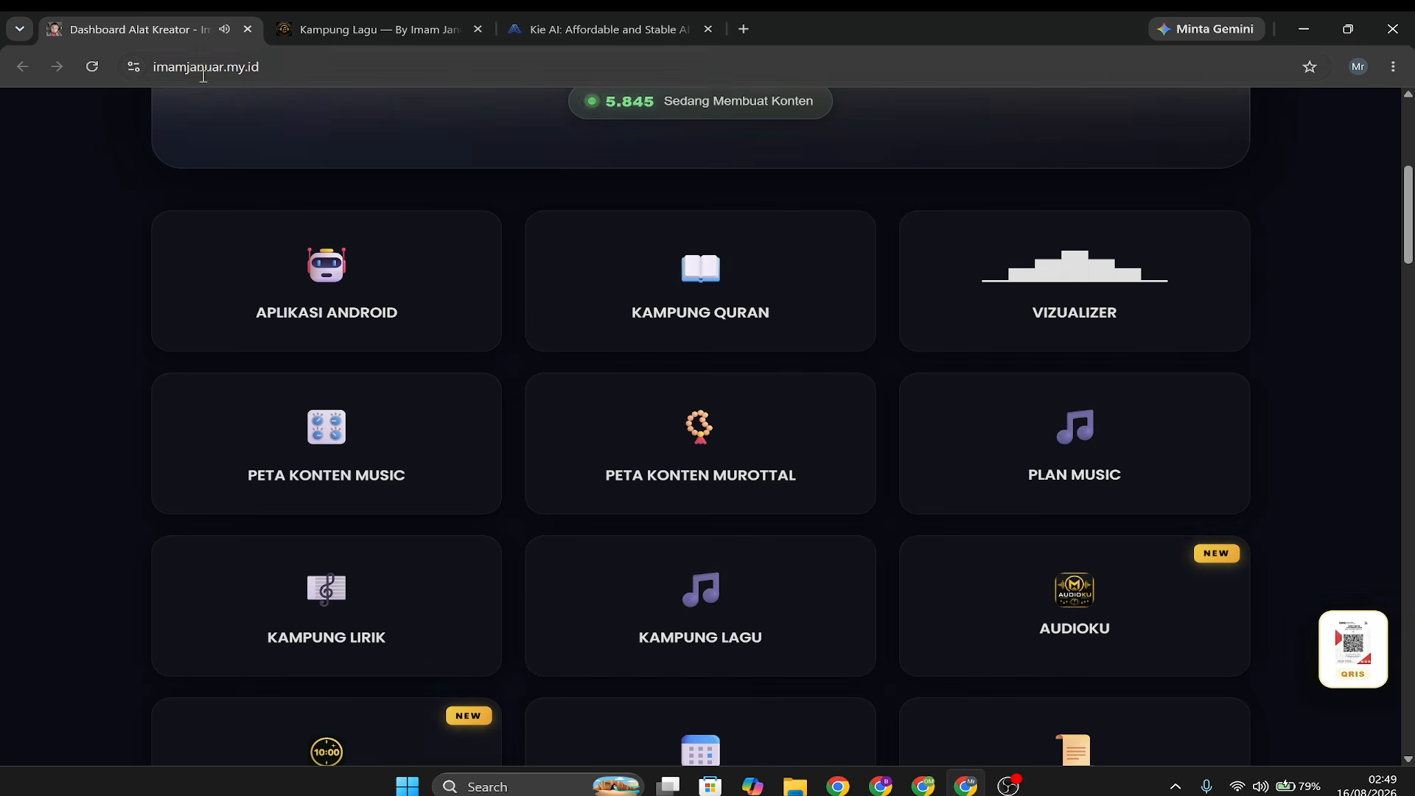
scroll(1300, 599, "down", 5)
scroll(1298, 590, "down", 10)
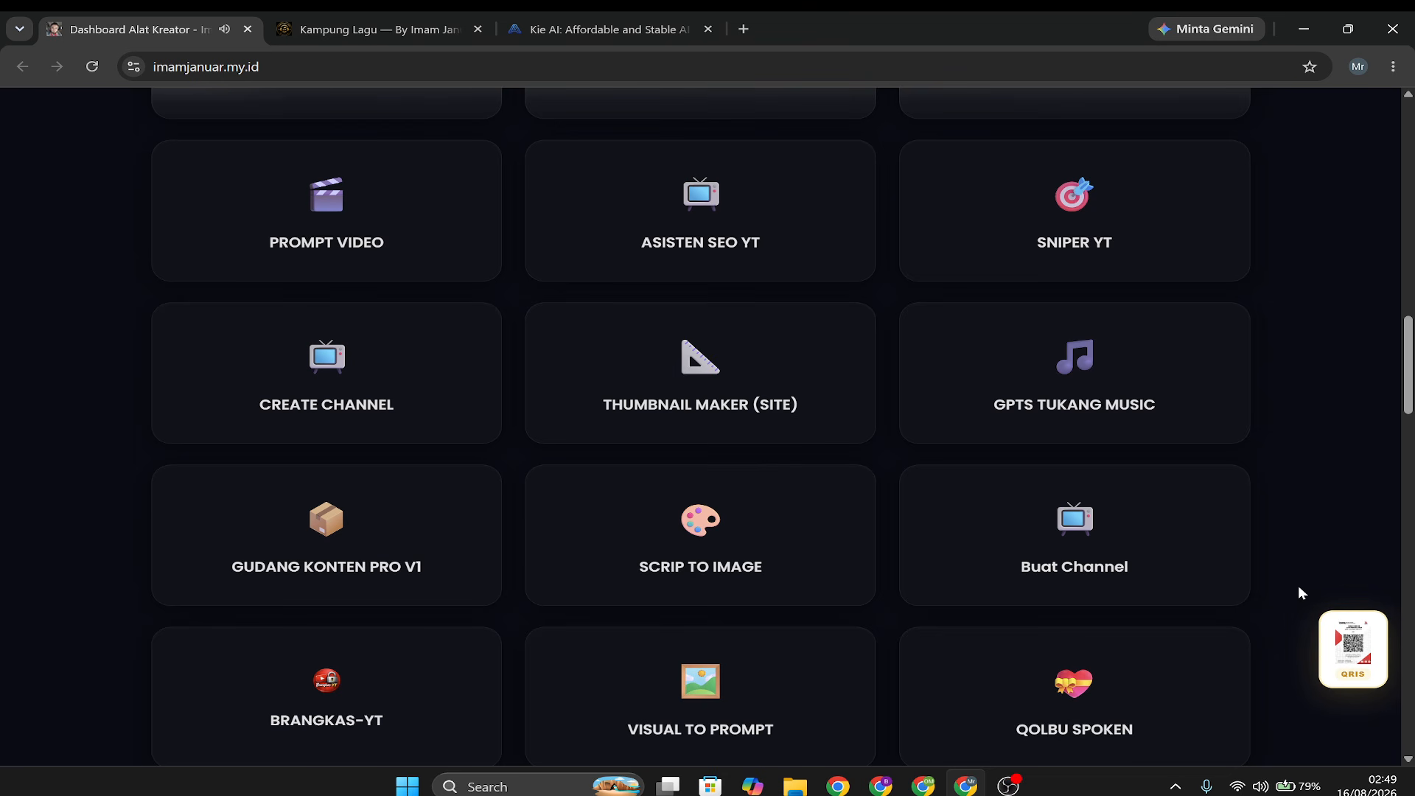
left_click(1031, 382)
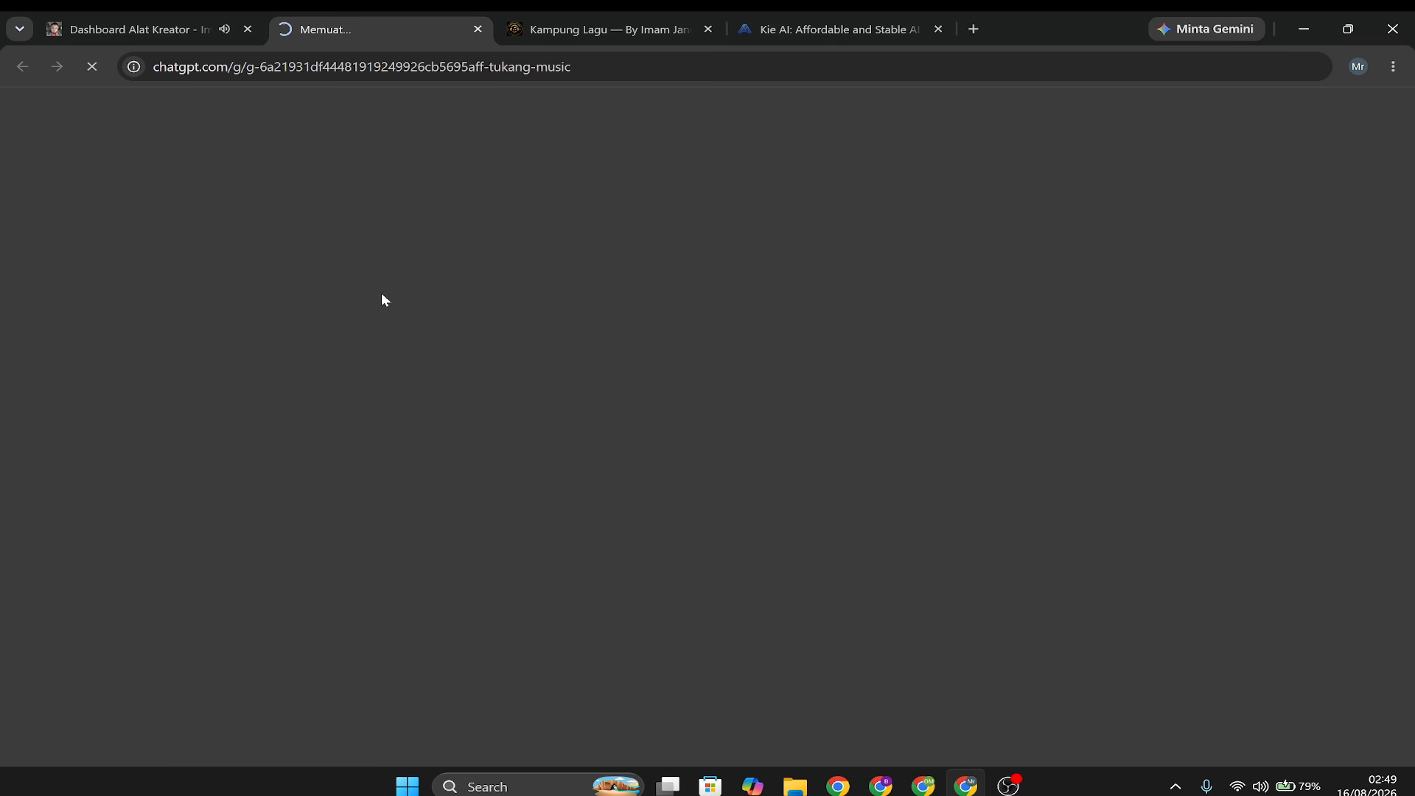
Revisit the creator dashboard and Kampung Lagu's empty song form, and return to the Tukang Music chat.
left_click(127, 28)
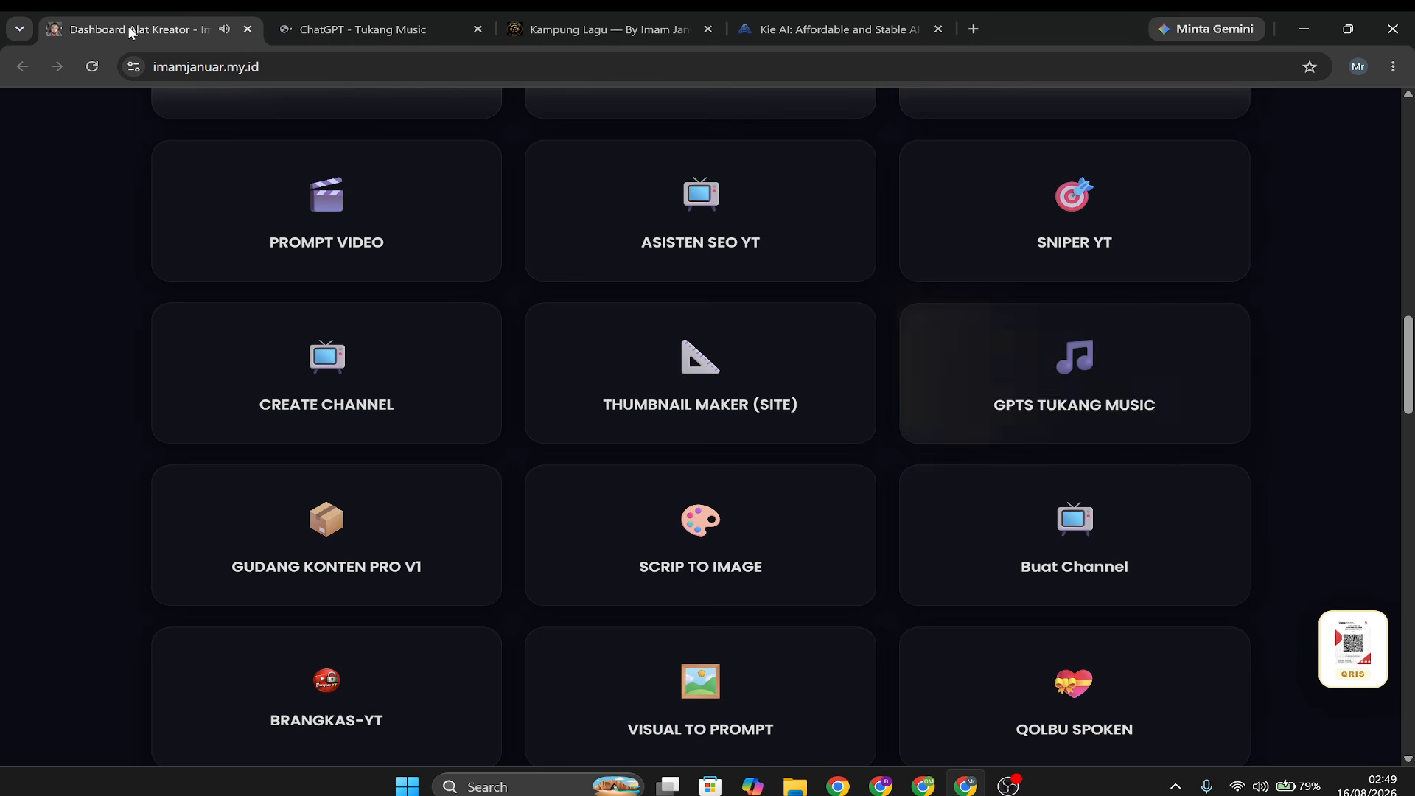
left_click(594, 31)
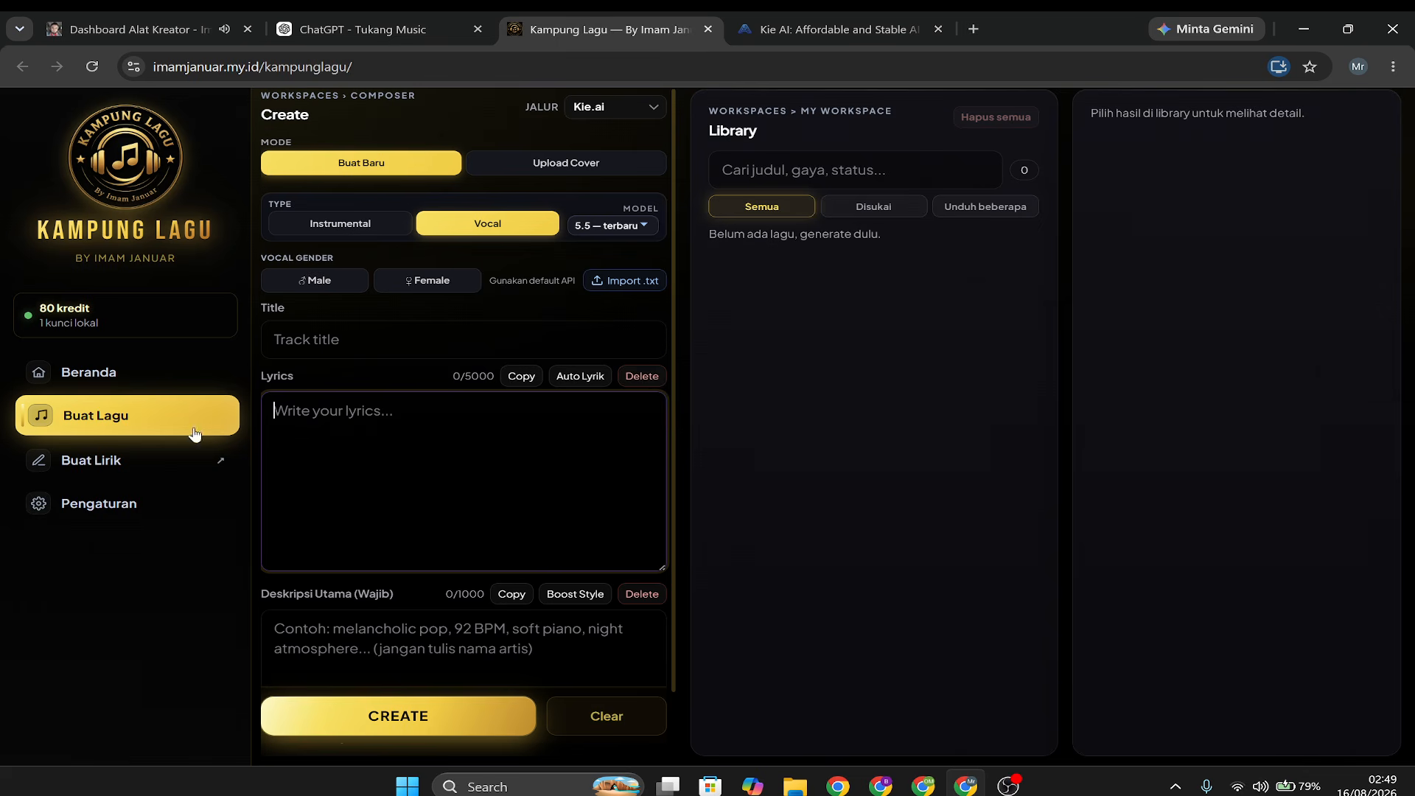
left_click(340, 533)
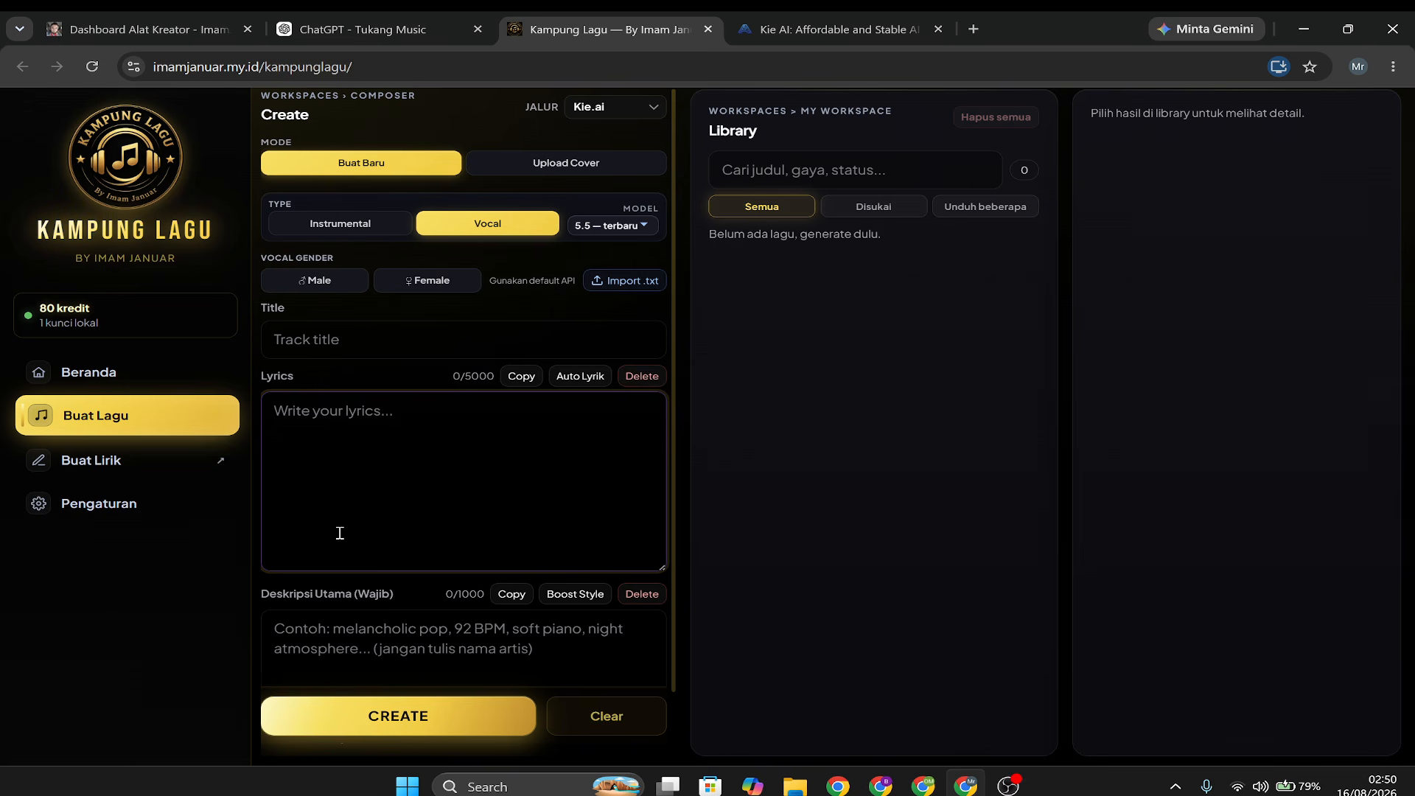
left_click(184, 30)
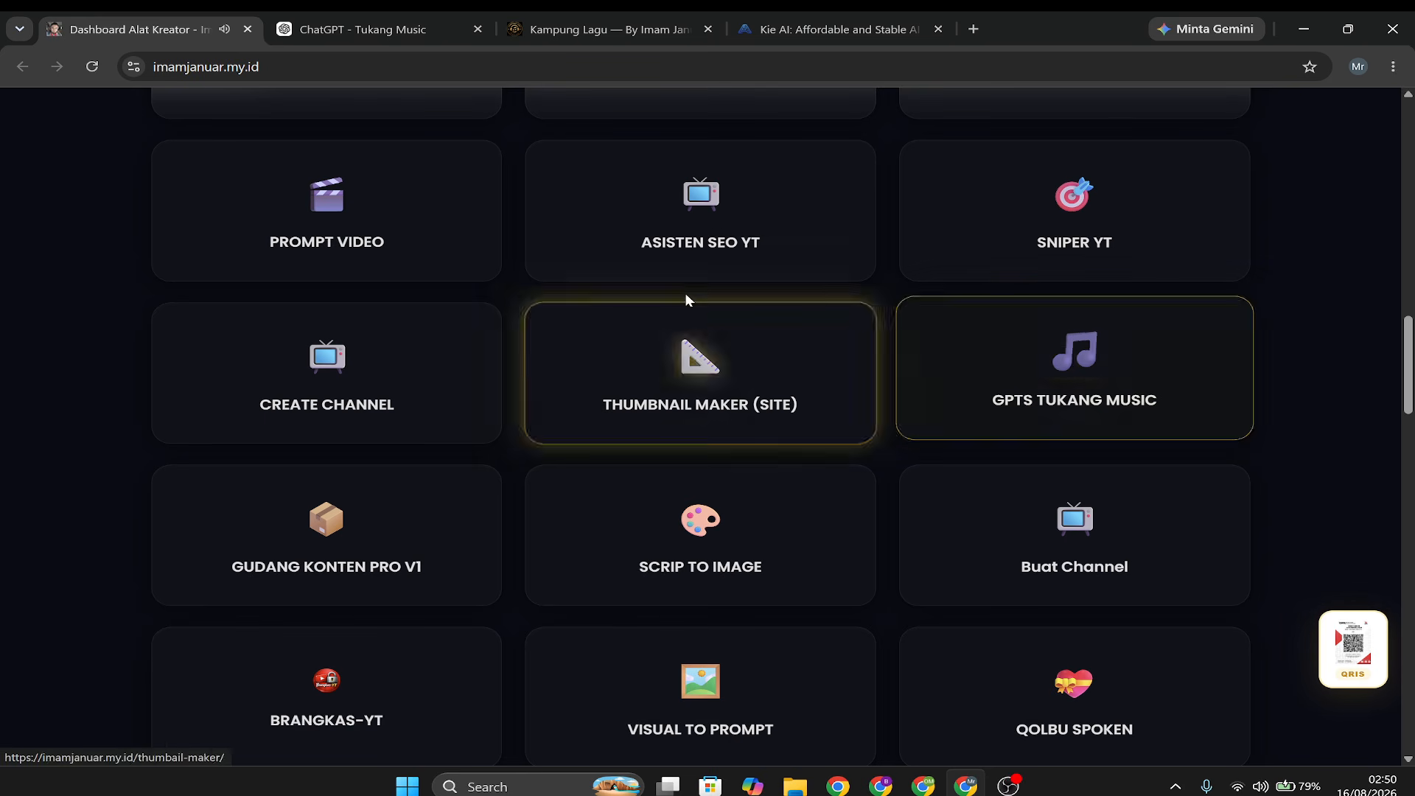
left_click(390, 33)
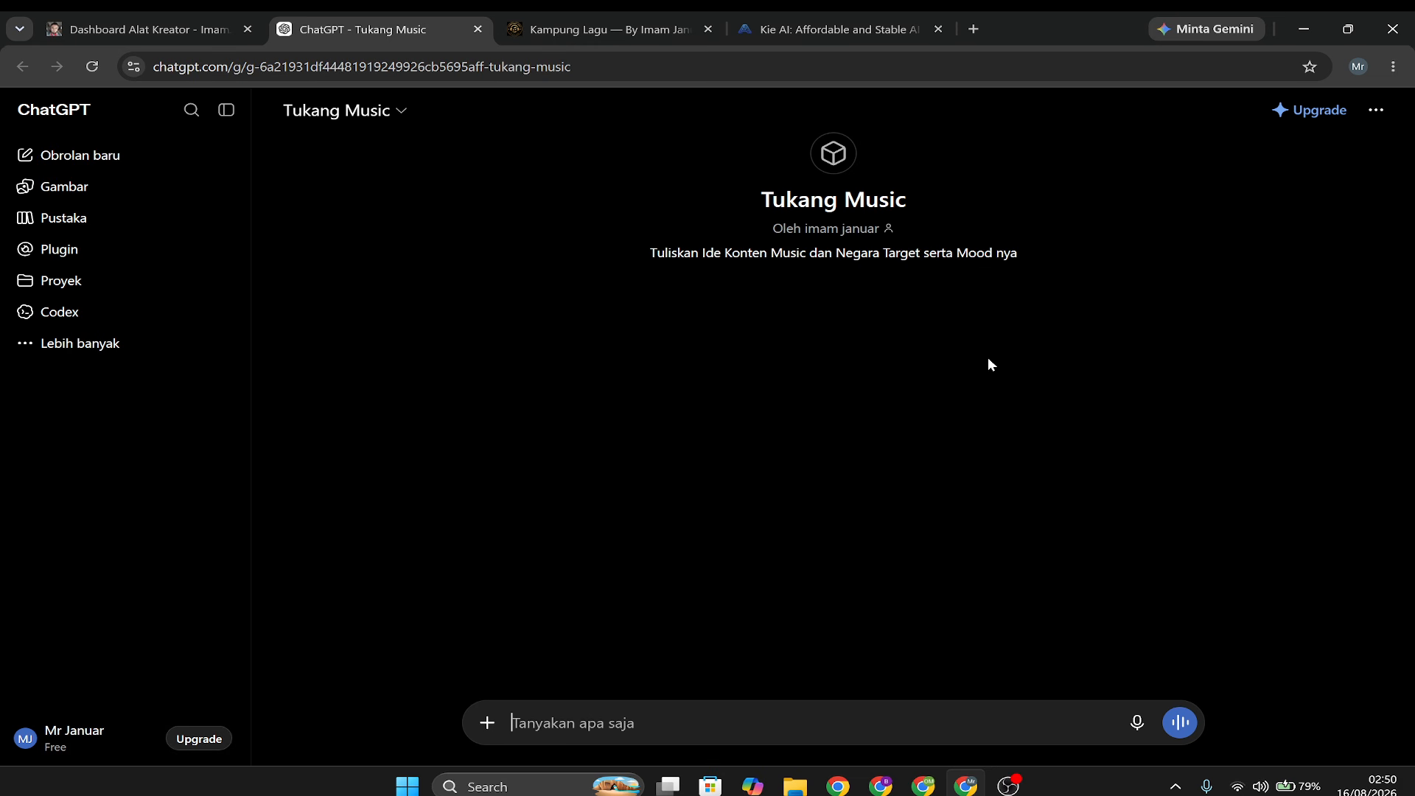
Compare the Tukang Music GPT with a plain new ChatGPT chat opened in a separate tab, and close that tab.
left_click_drag(764, 199, 895, 204)
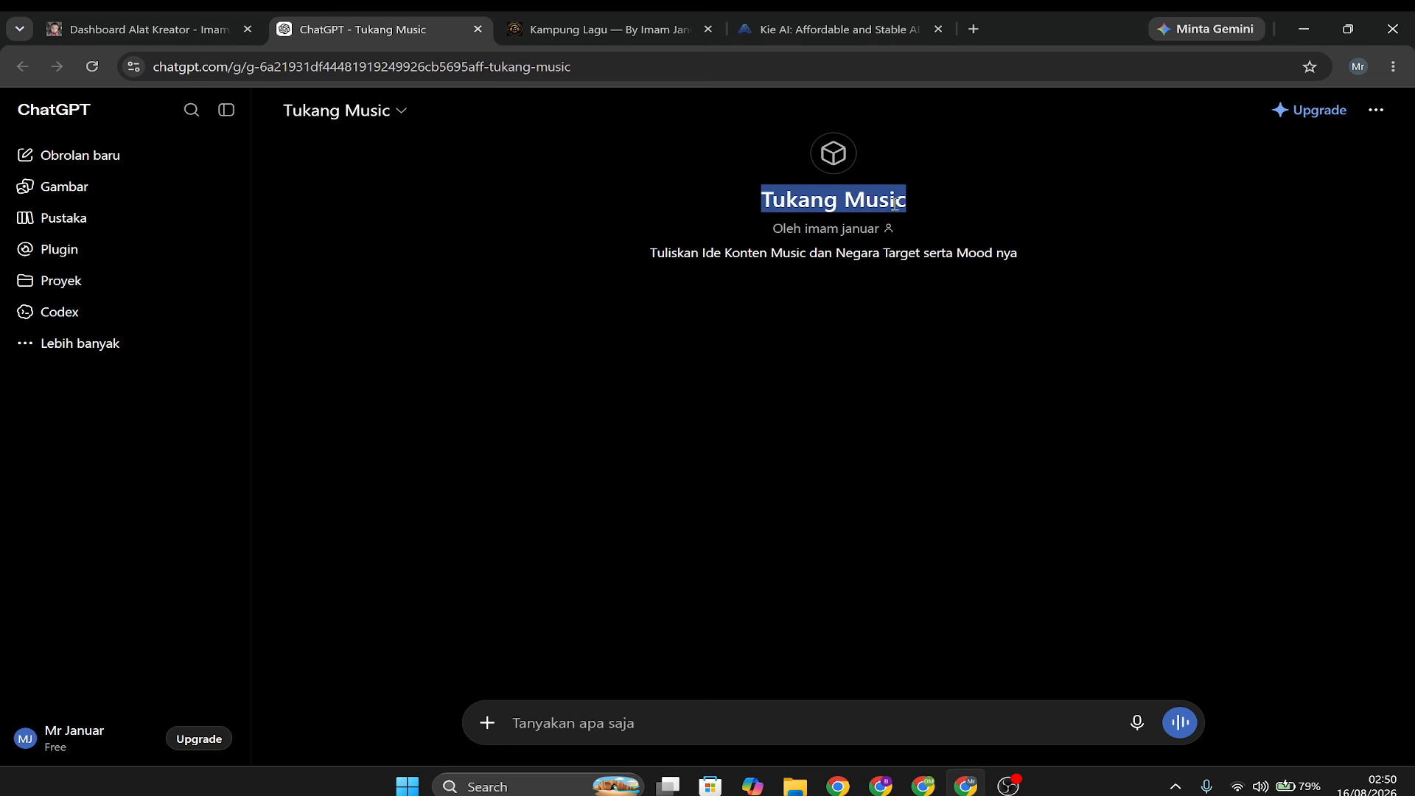
left_click(778, 200)
left_click_drag(766, 200, 911, 206)
right_click(155, 162)
left_click(163, 178)
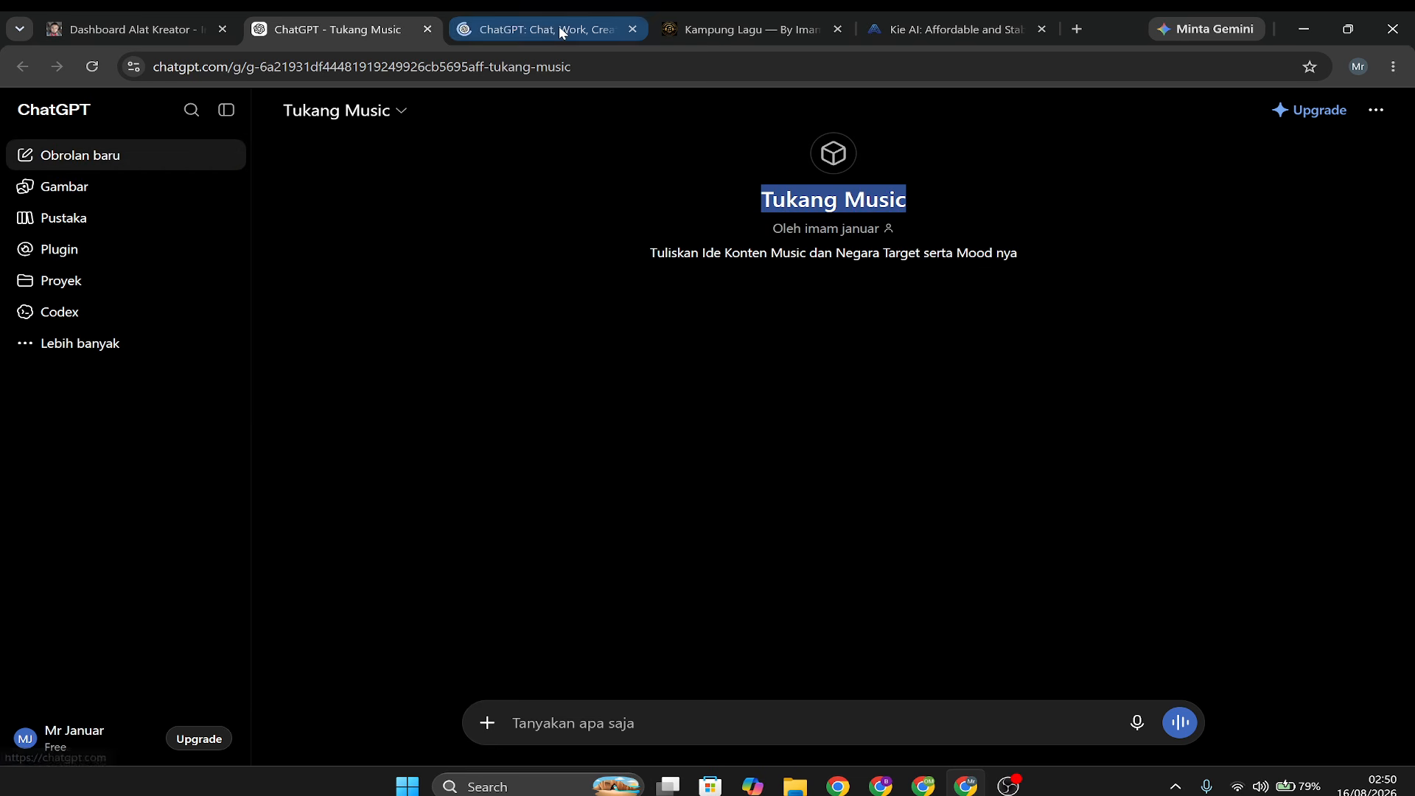
left_click(558, 25)
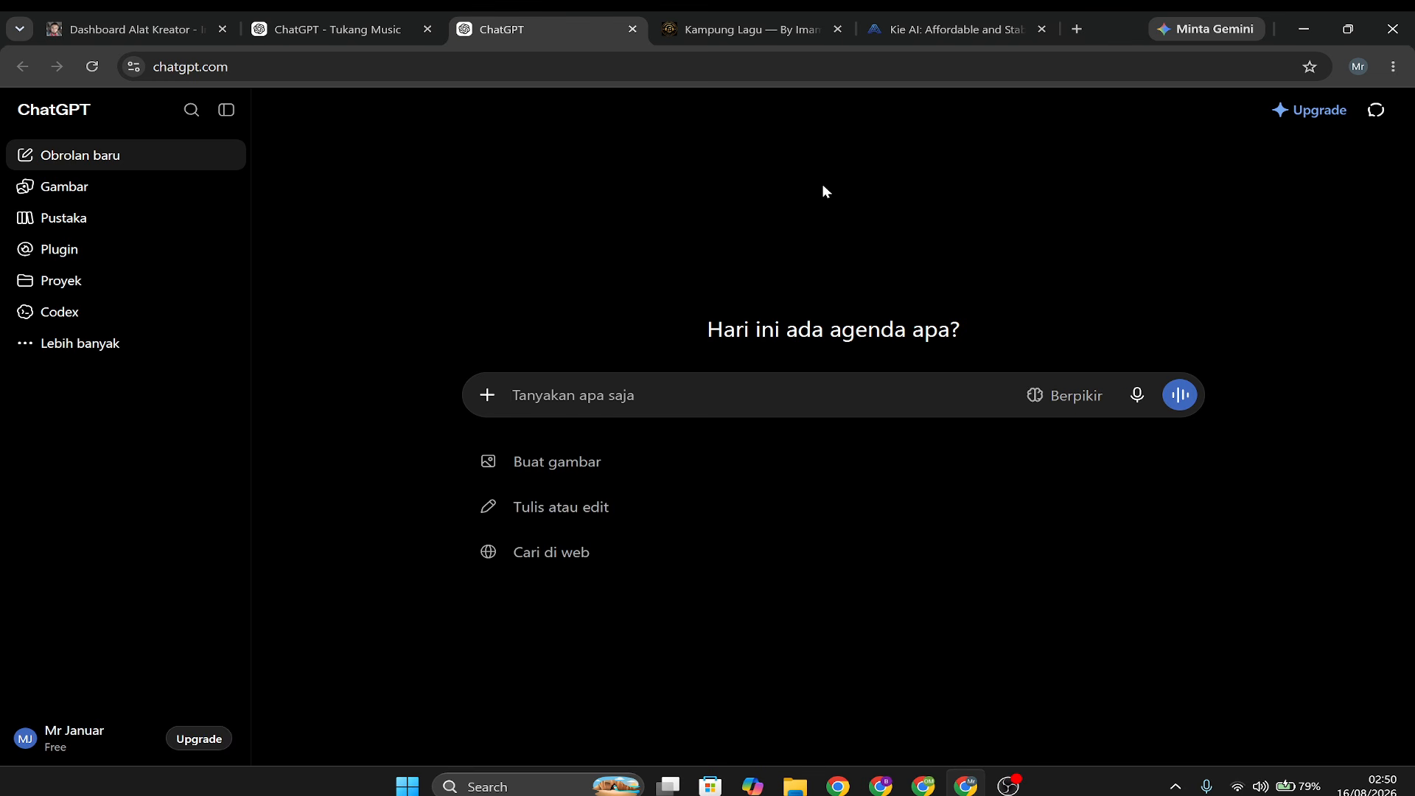
left_click(369, 30)
left_click(633, 30)
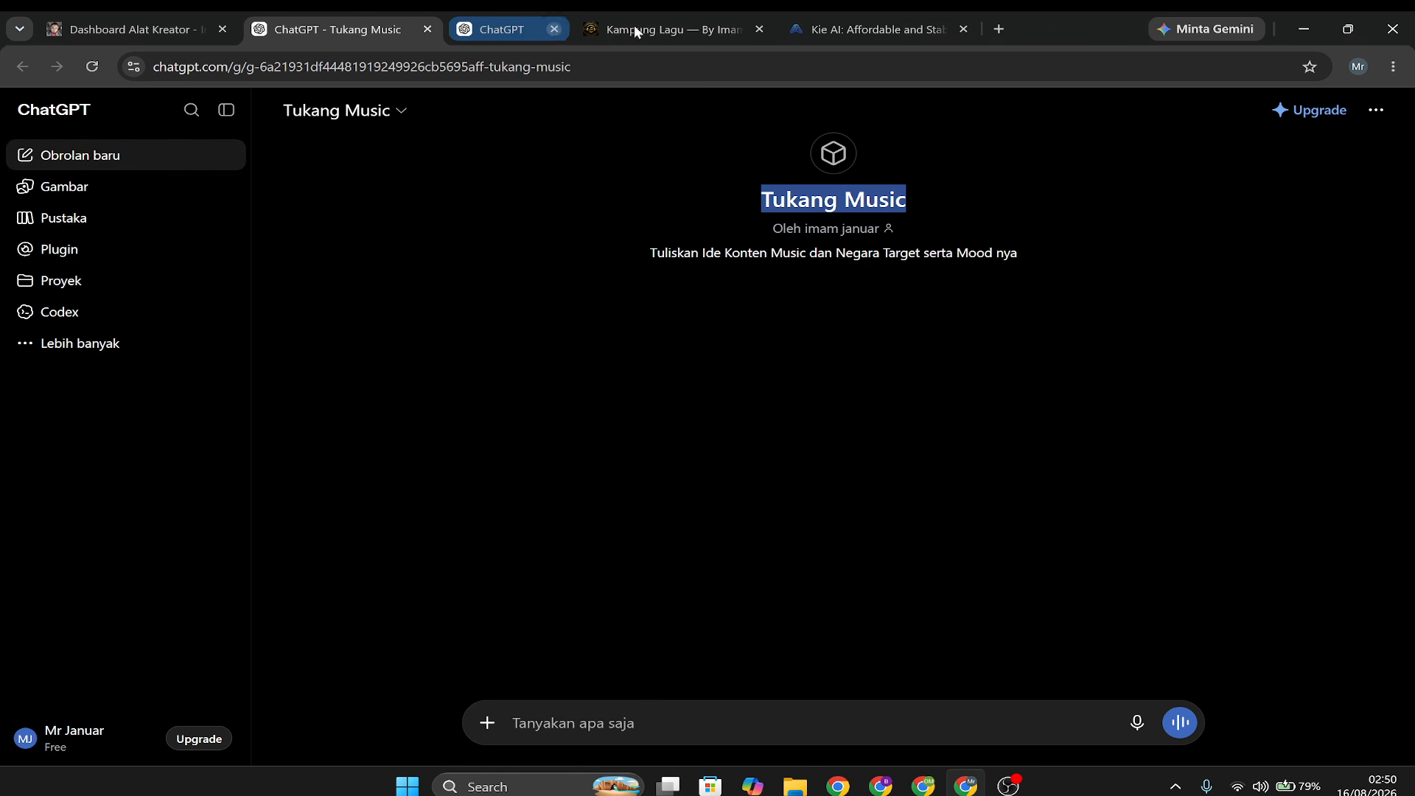
Send Tukang Music the song idea "blues religi,tentang taubat,awali dengan spokenword".
left_click(635, 726)
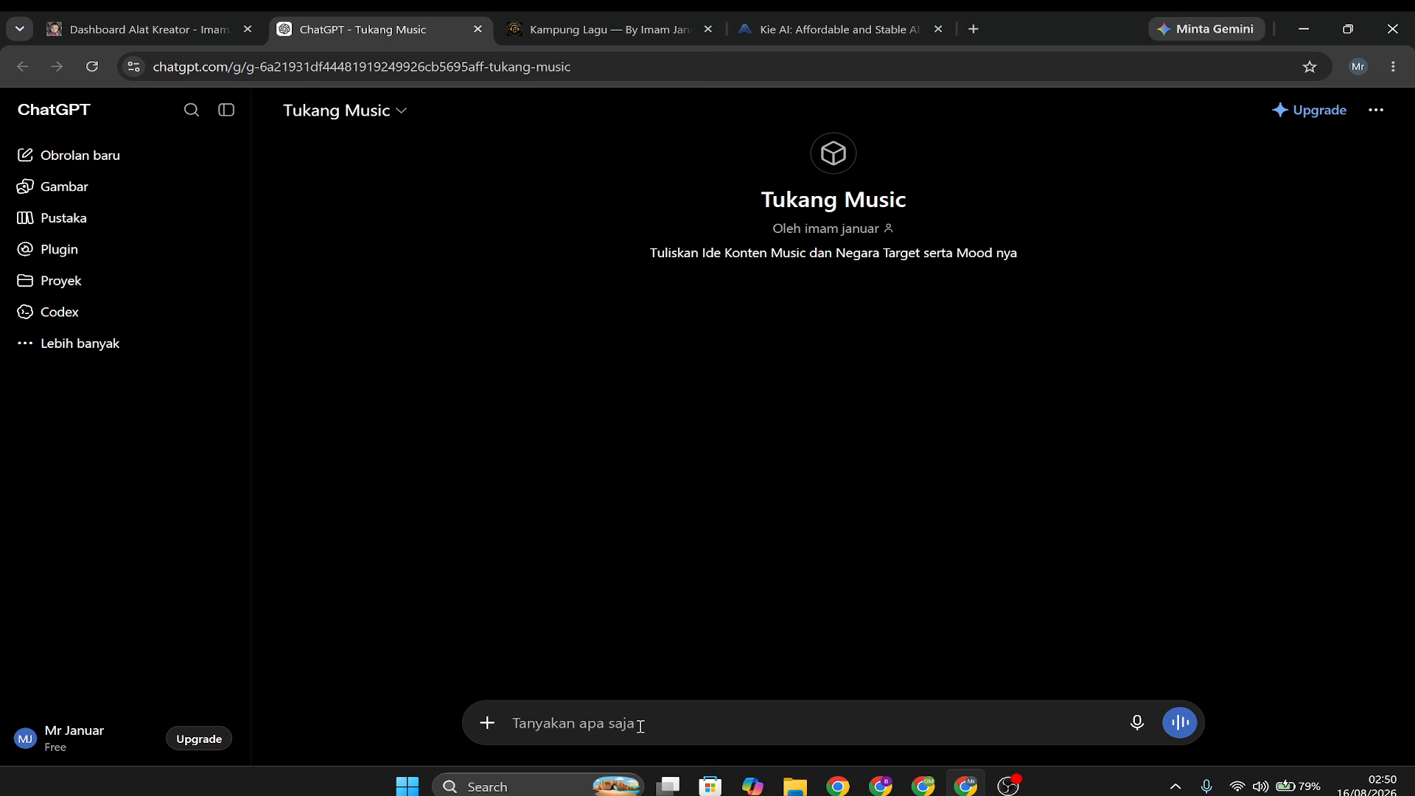
type("blu")
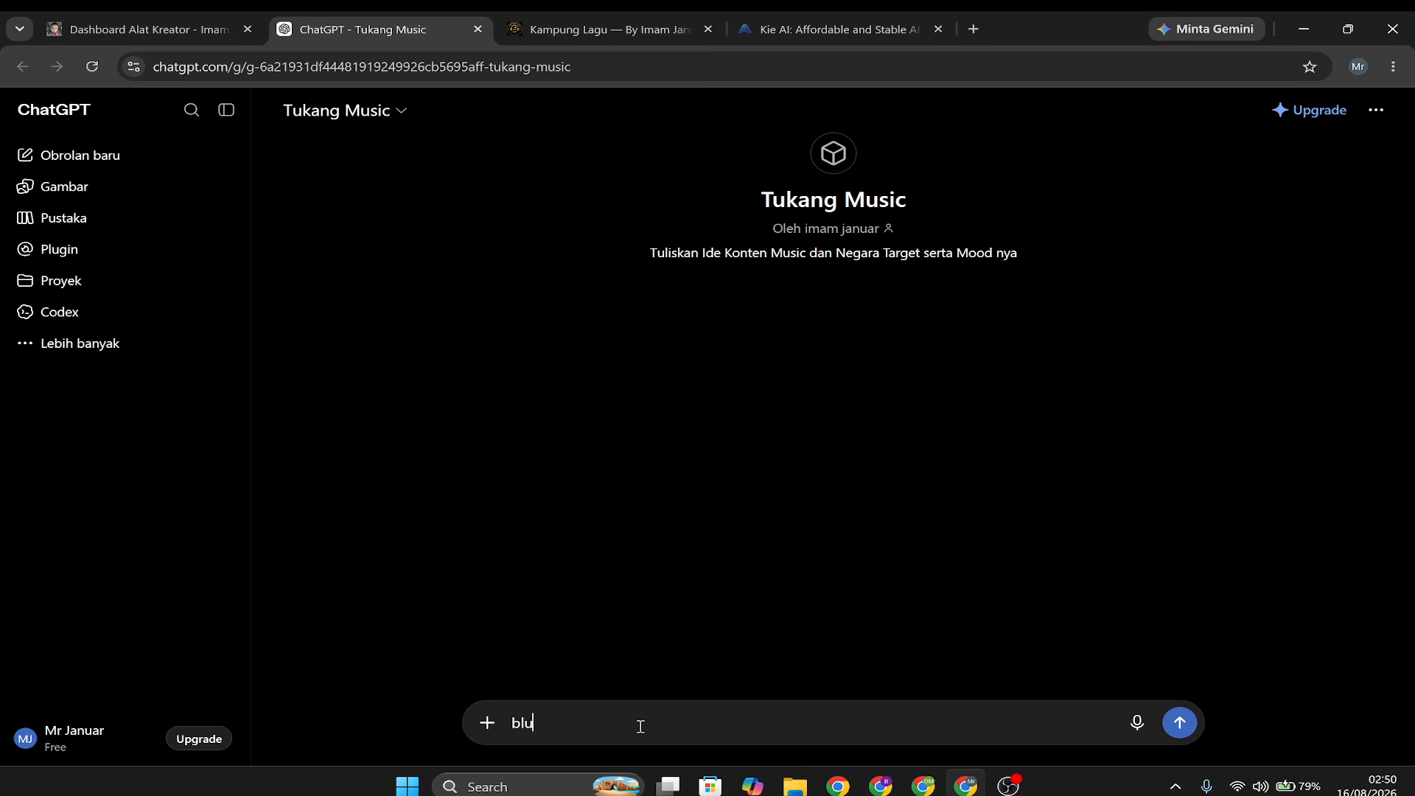
type("es religi,tentang")
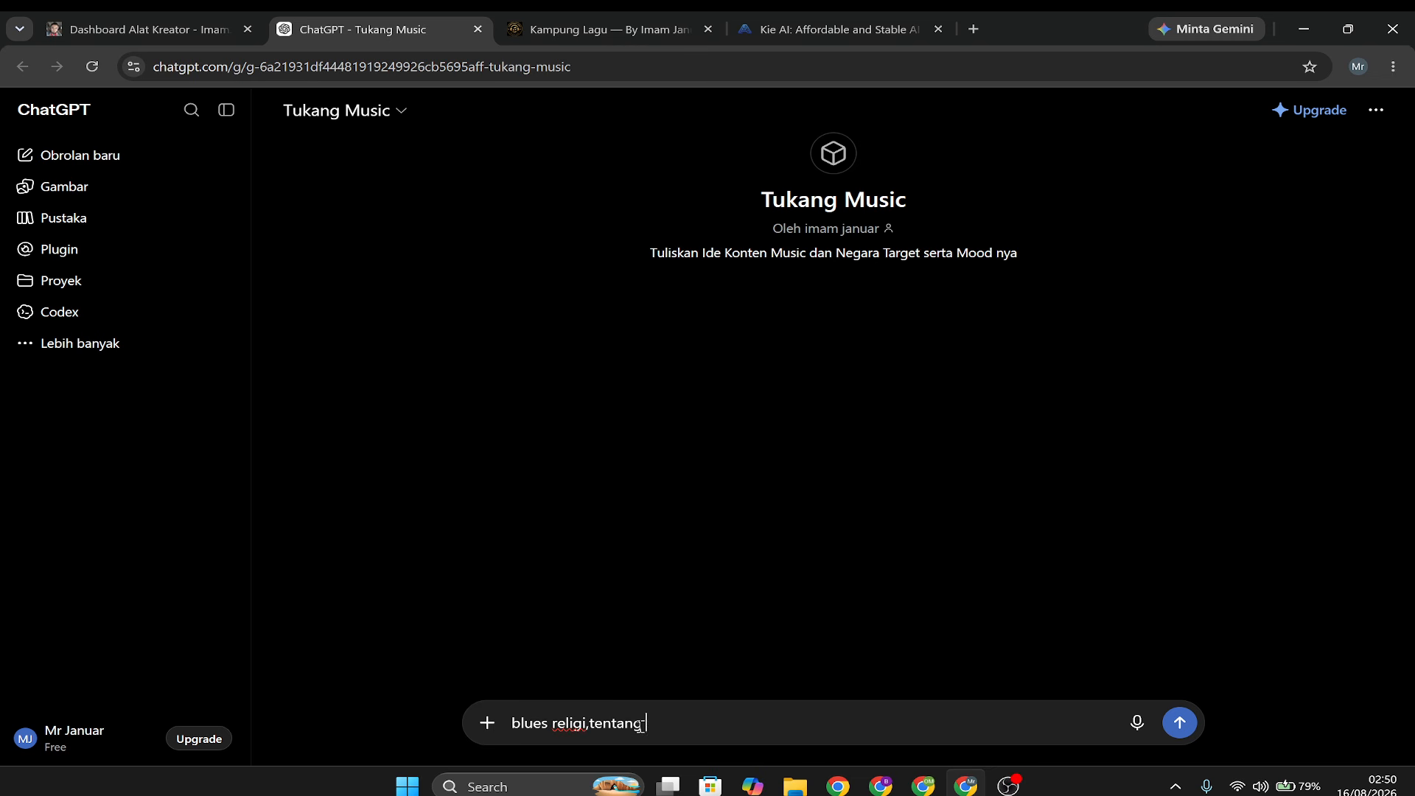
type(" taubat,awali dengan spokenword")
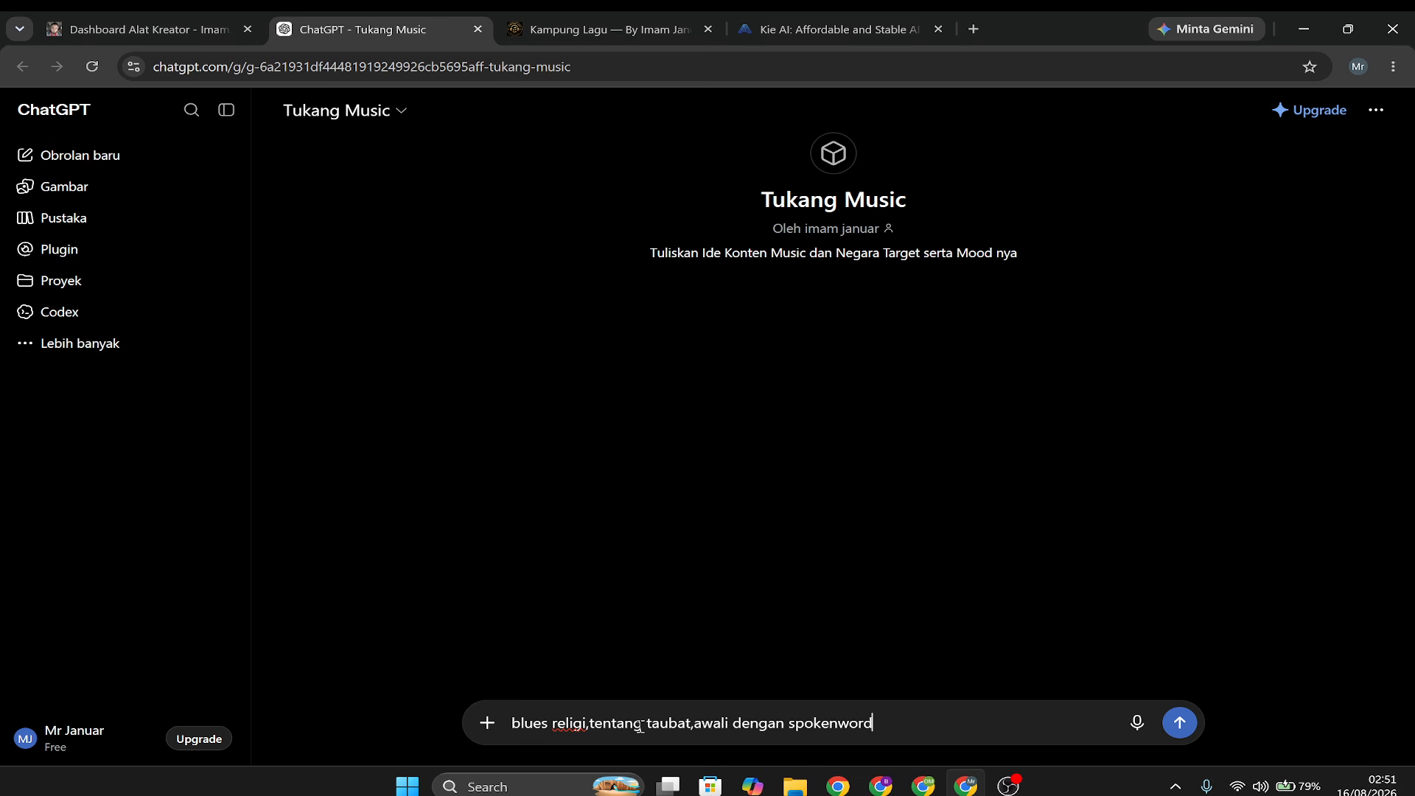
key("Return")
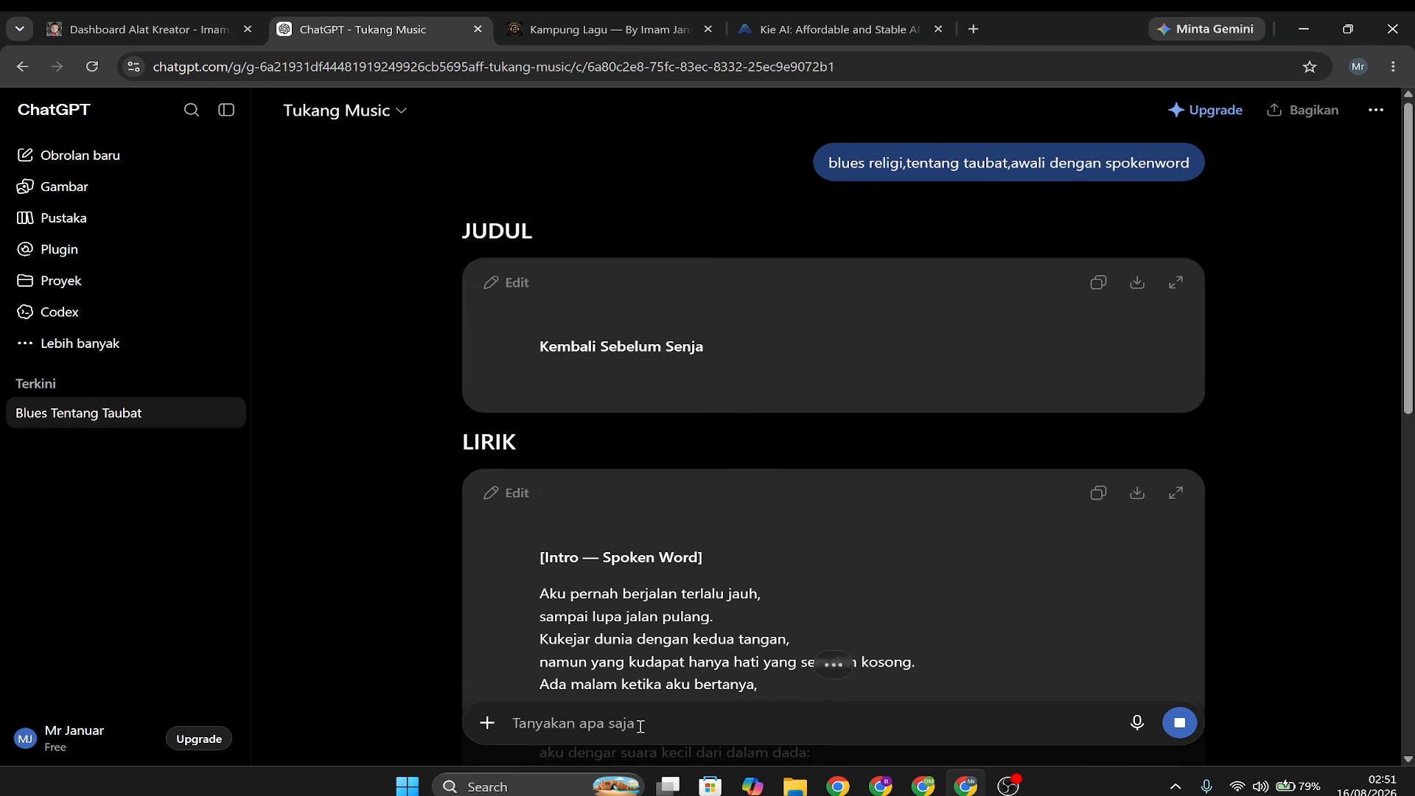
Read through the generated song lyrics in Tukang Music's reply and return to the song title.
scroll(935, 542, "down", 10)
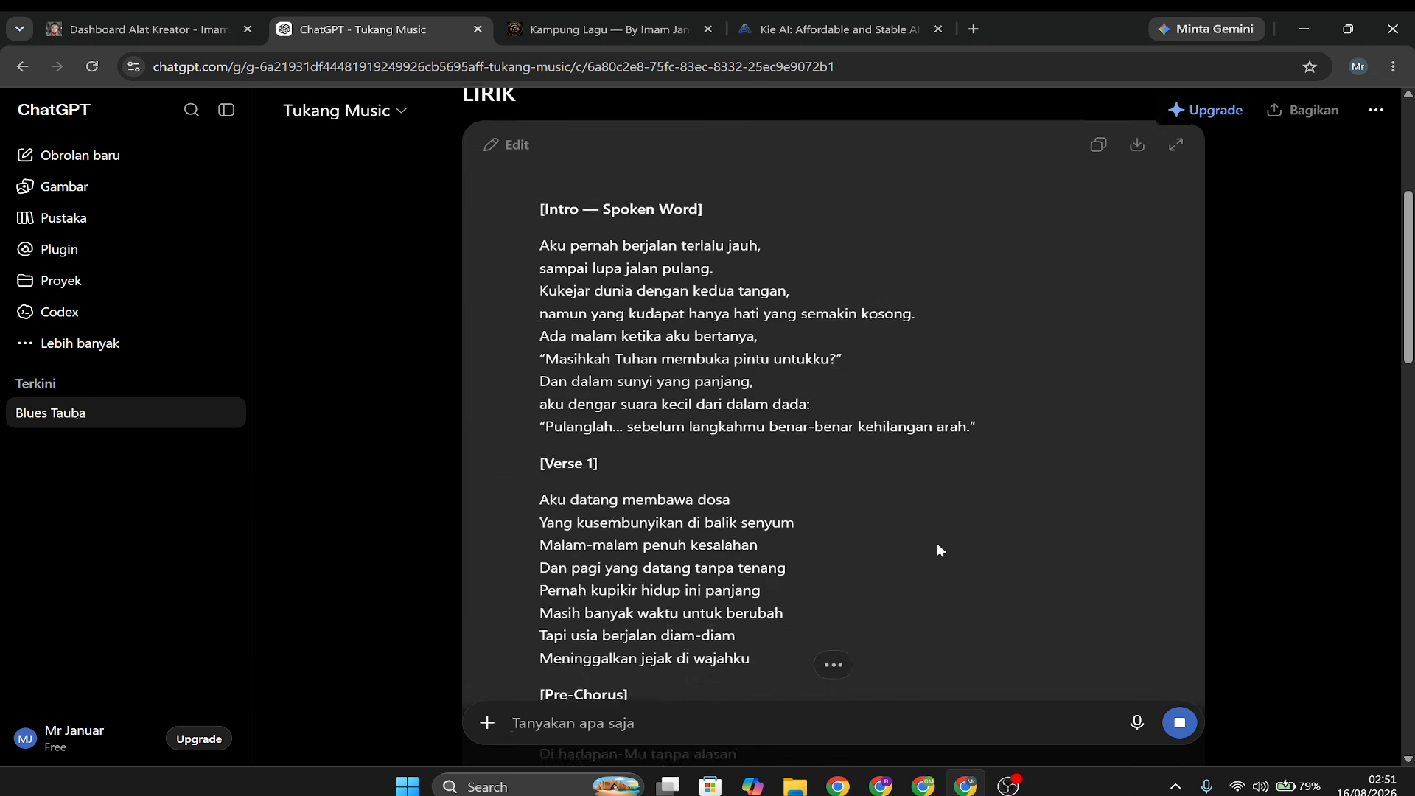
scroll(939, 541, "down", 20)
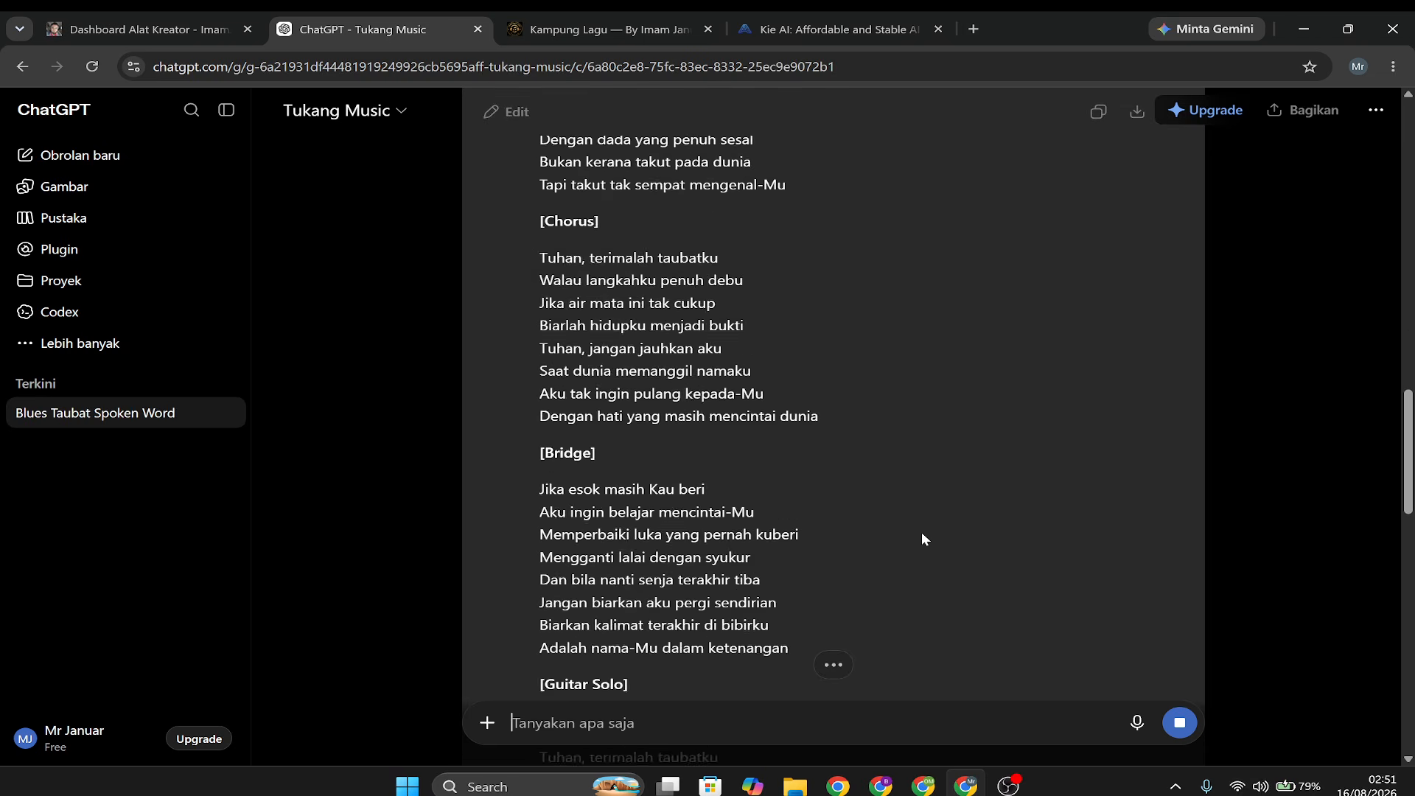
scroll(921, 532, "up", 20)
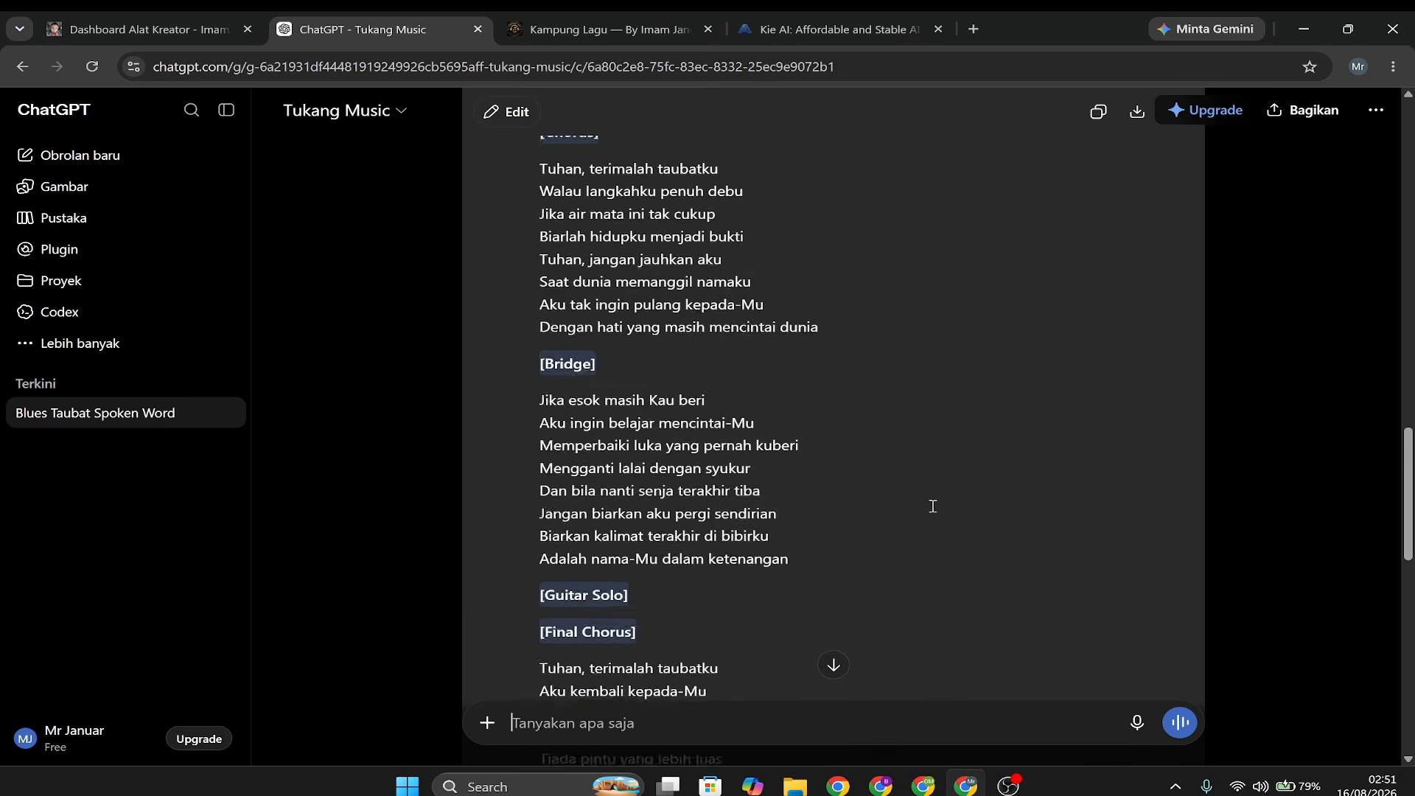
scroll(917, 502, "up", 5)
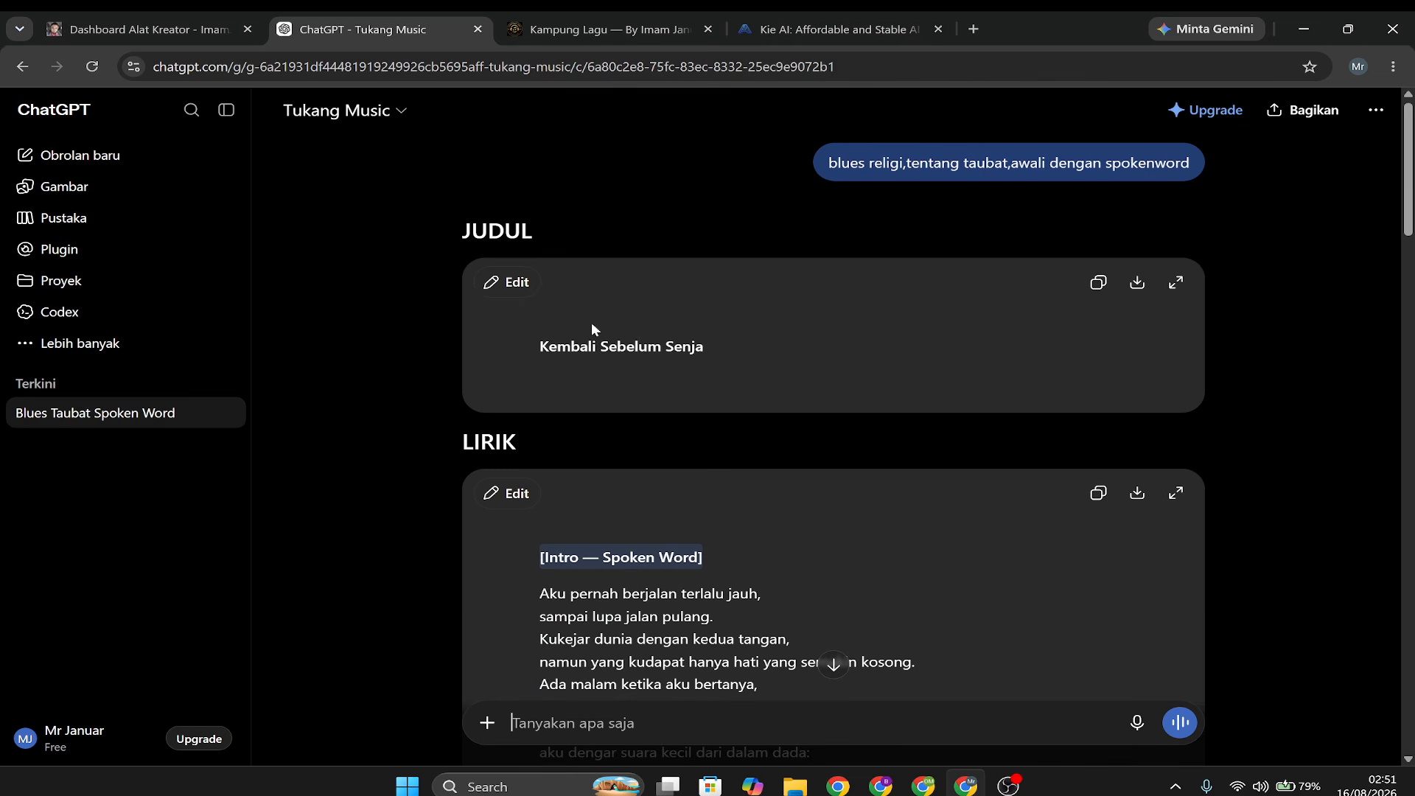
Copy the full generated lyrics from Tukang Music's reply and paste them into Kampung Lagu's lyrics field.
scroll(735, 337, "down", 5)
scroll(588, 348, "up", 4)
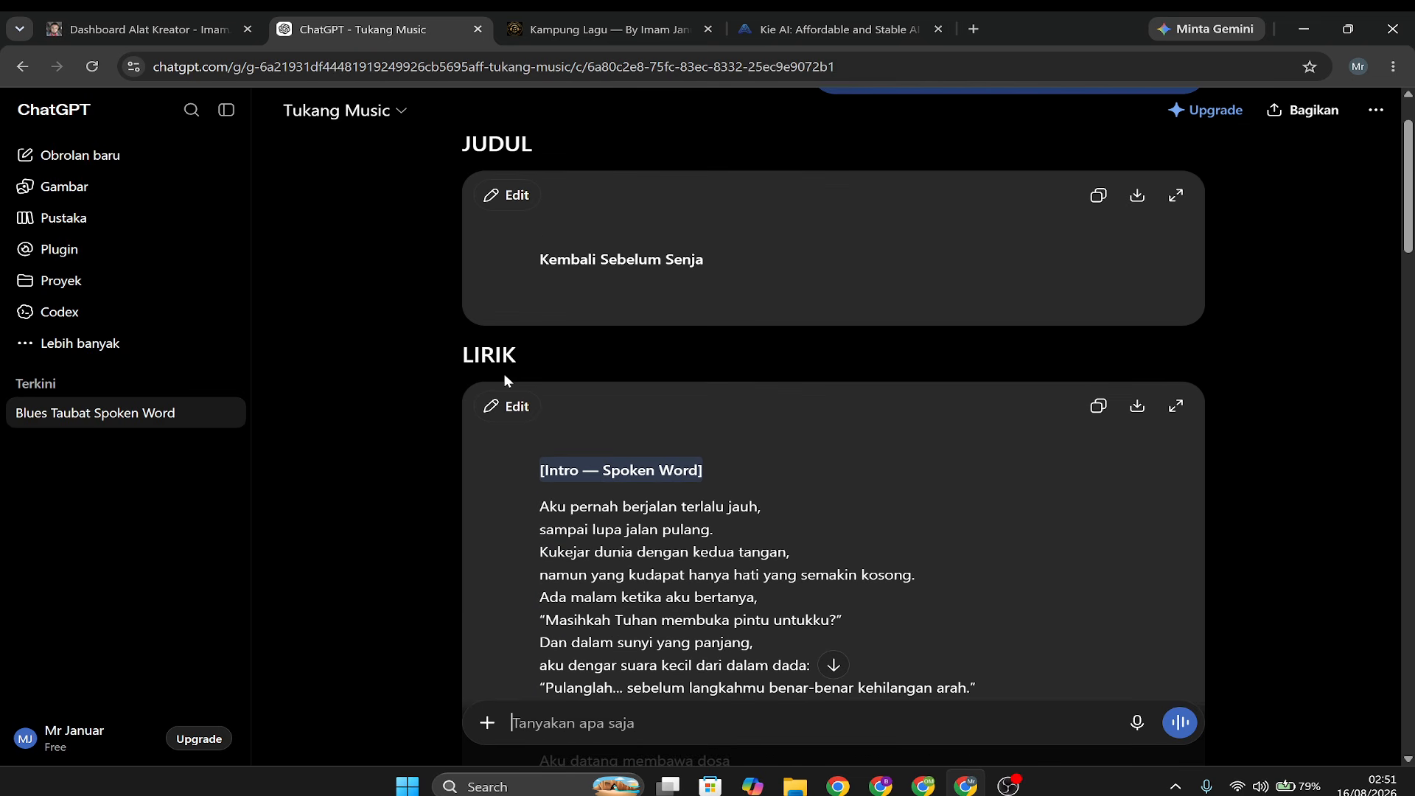
scroll(1208, 562, "down", 20)
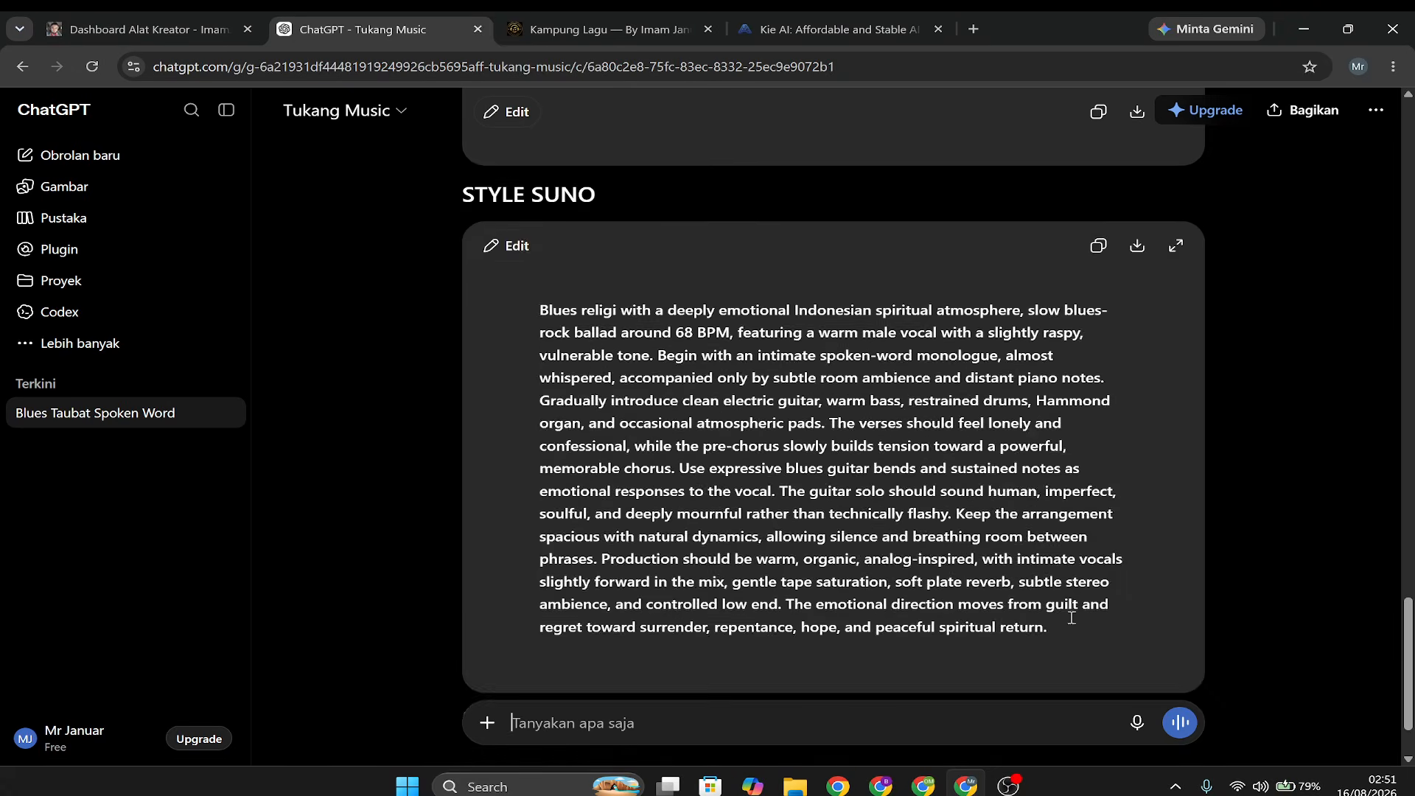
scroll(1069, 417, "up", 12)
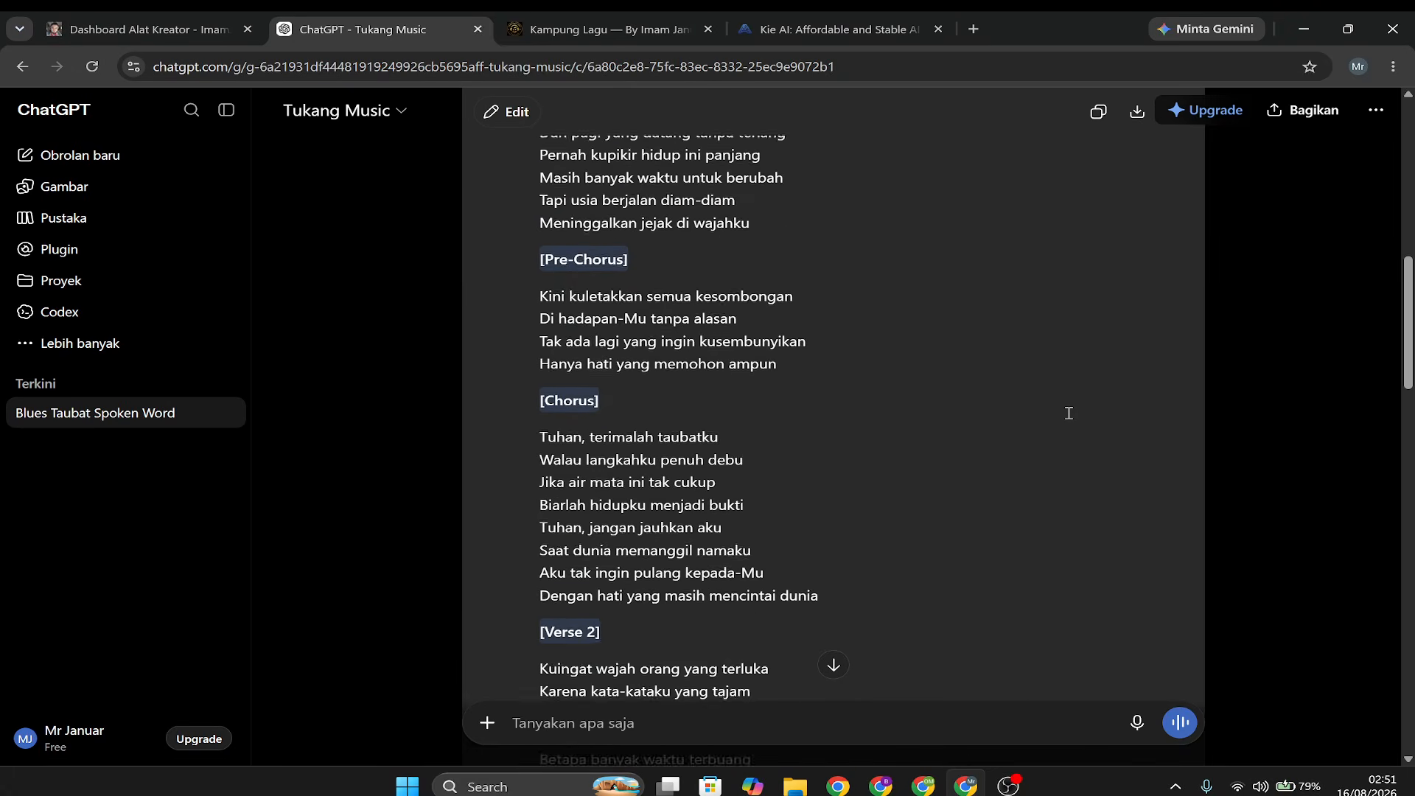
scroll(1068, 413, "up", 10)
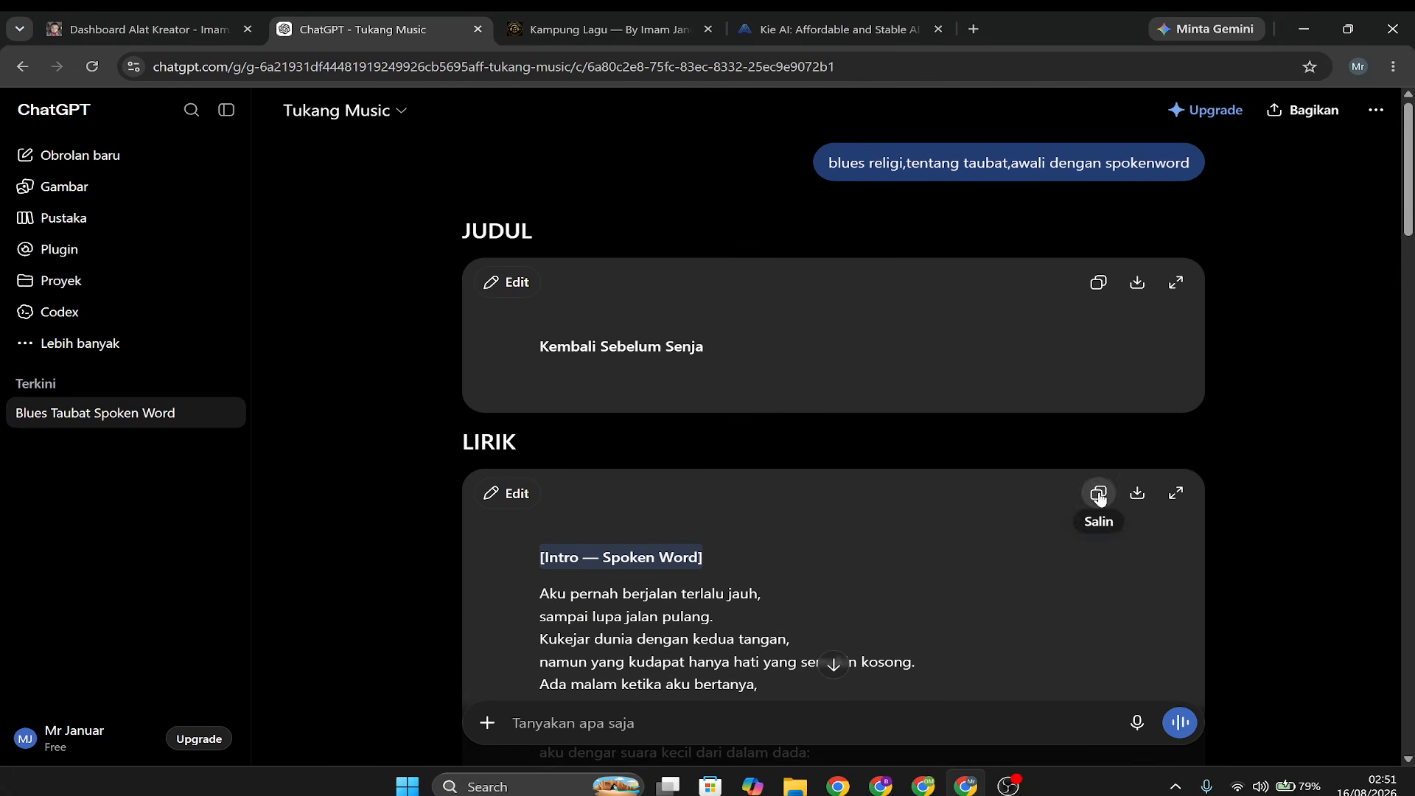
left_click(1099, 498)
left_click(516, 33)
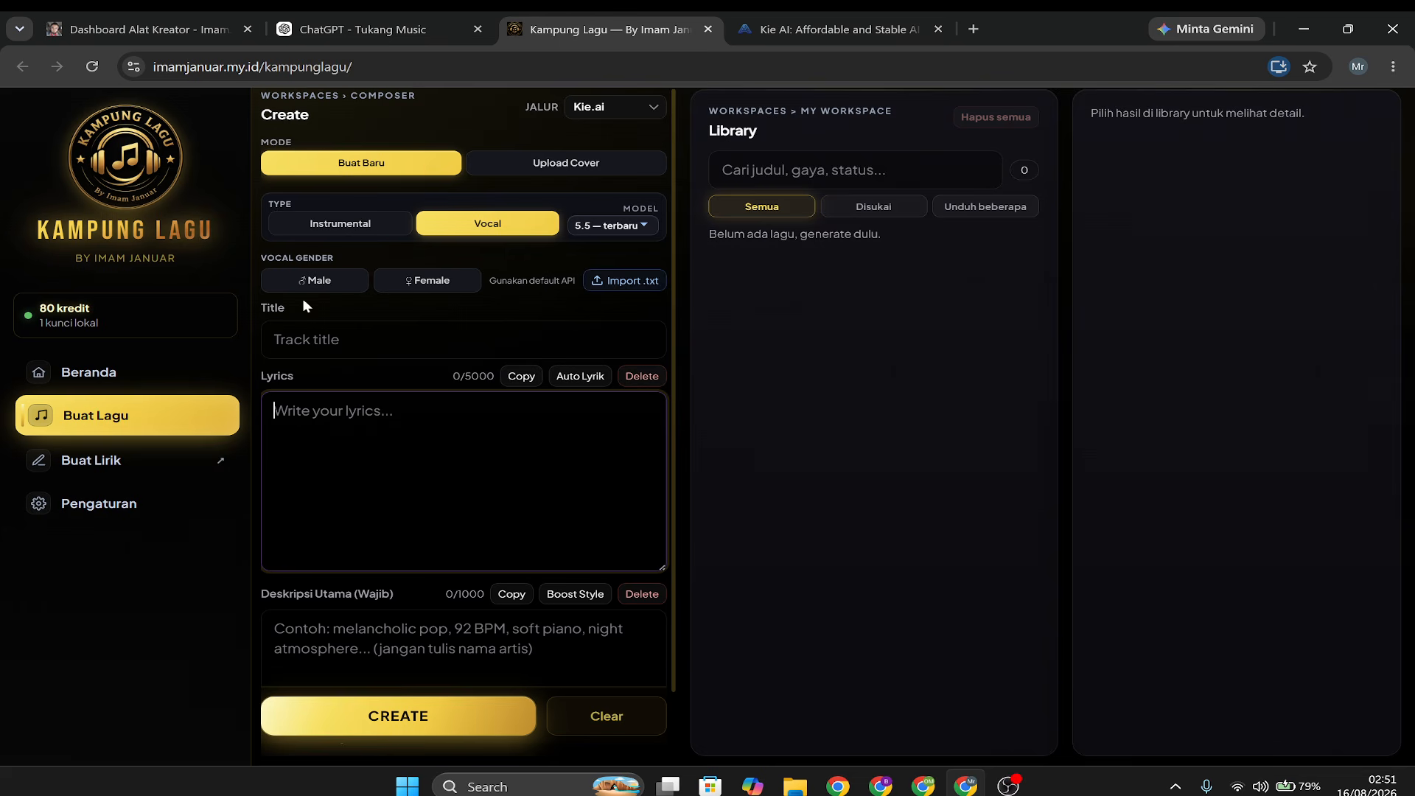
right_click(313, 417)
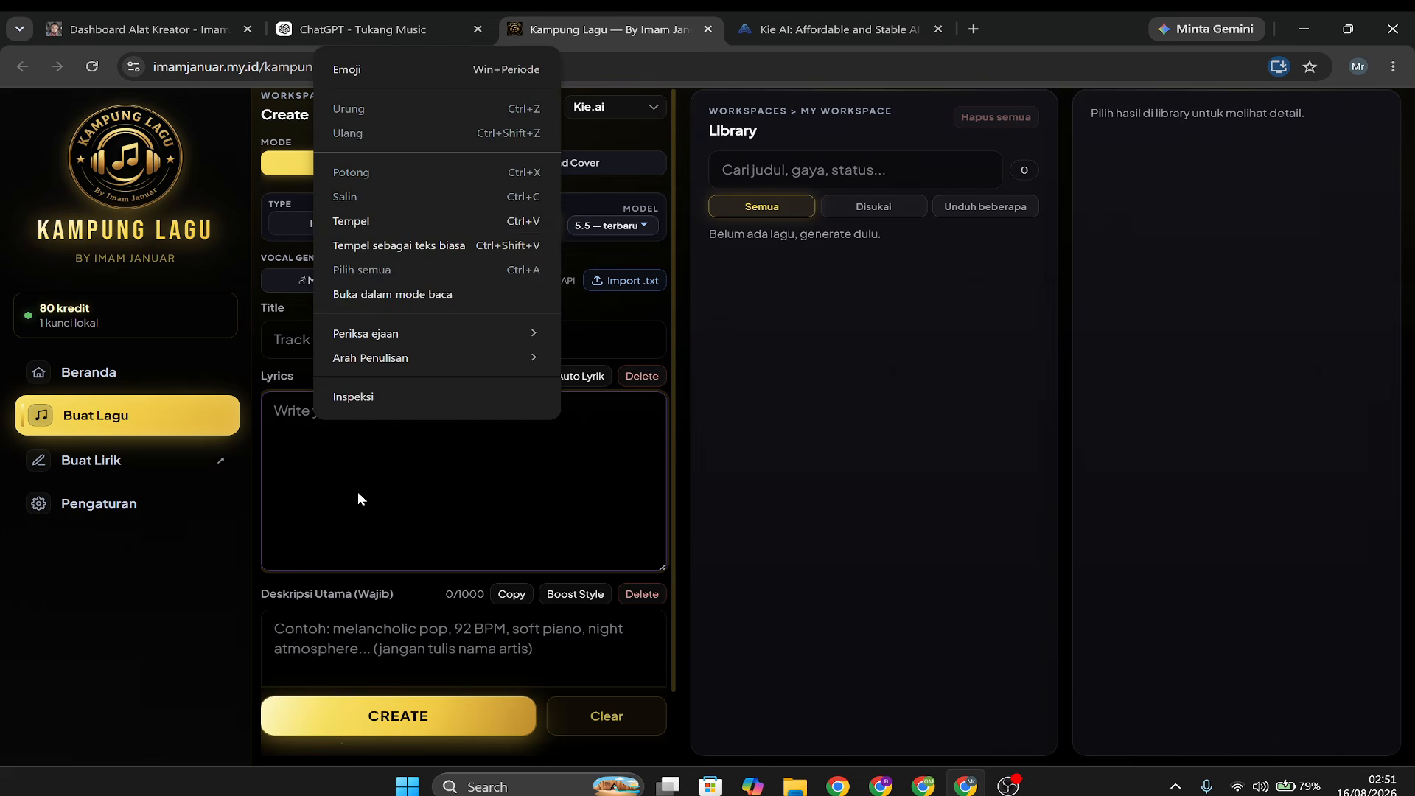
left_click(350, 230)
Copy the generated song title from Tukang Music's reply into Kampung Lagu's title field.
left_click(342, 335)
left_click(396, 33)
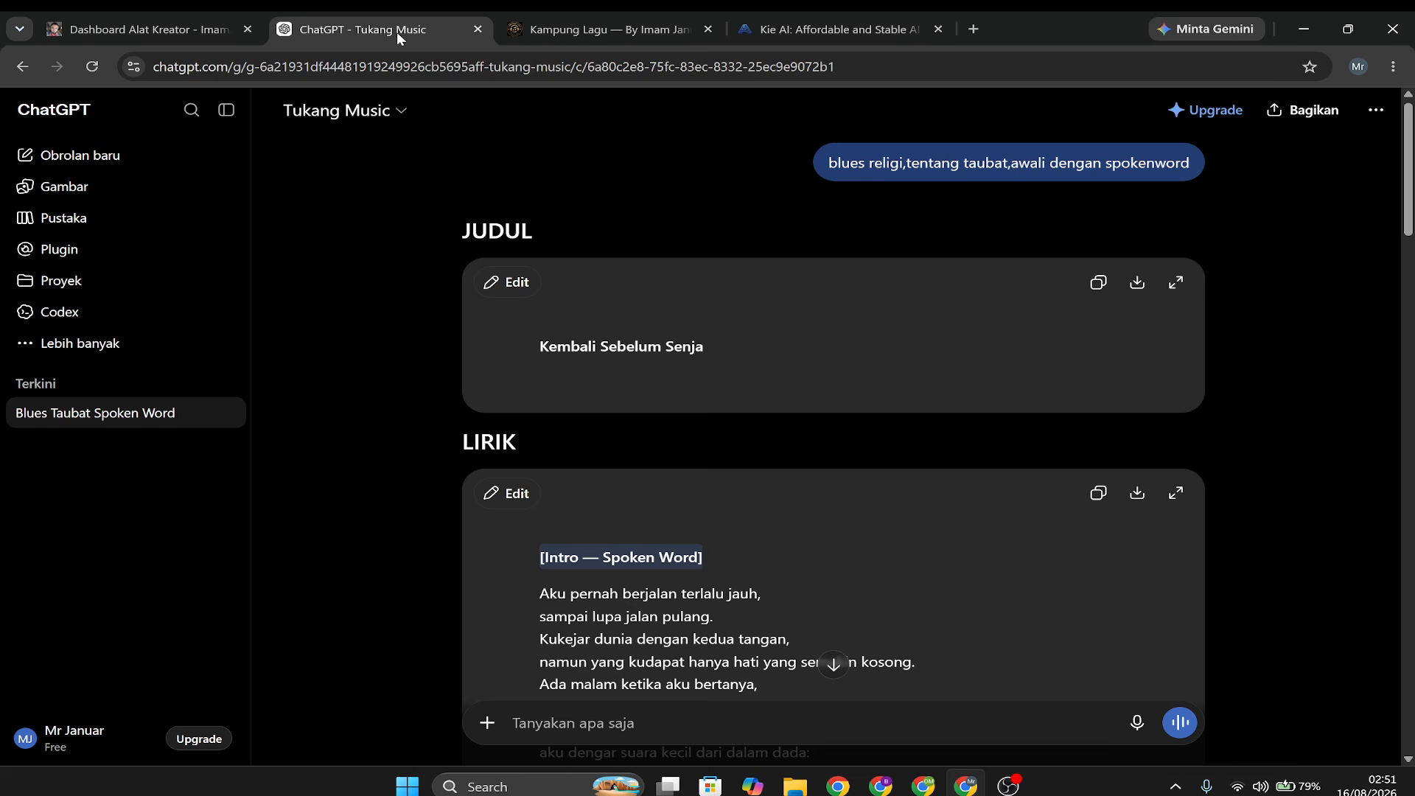
left_click(1098, 282)
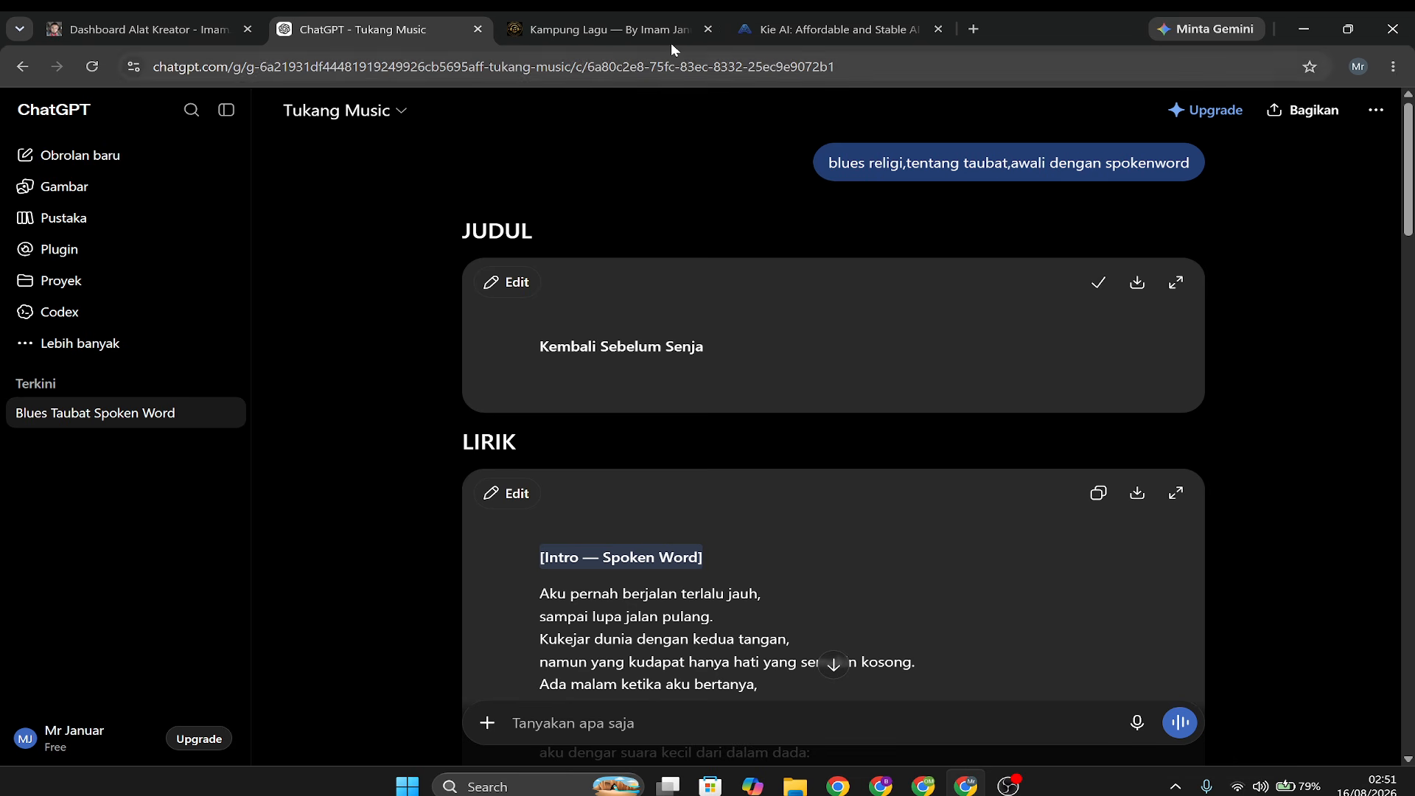
left_click(634, 33)
right_click(289, 337)
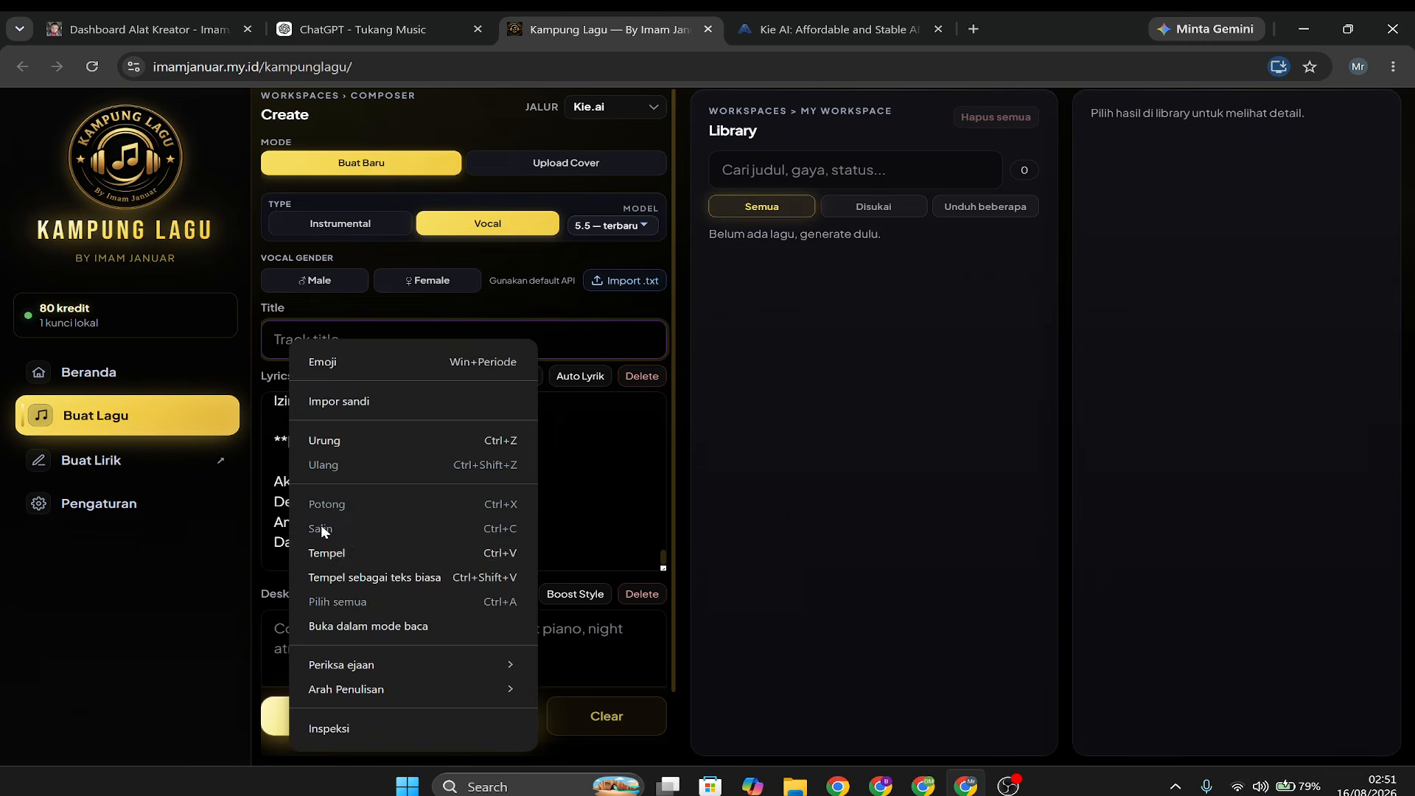
left_click(318, 549)
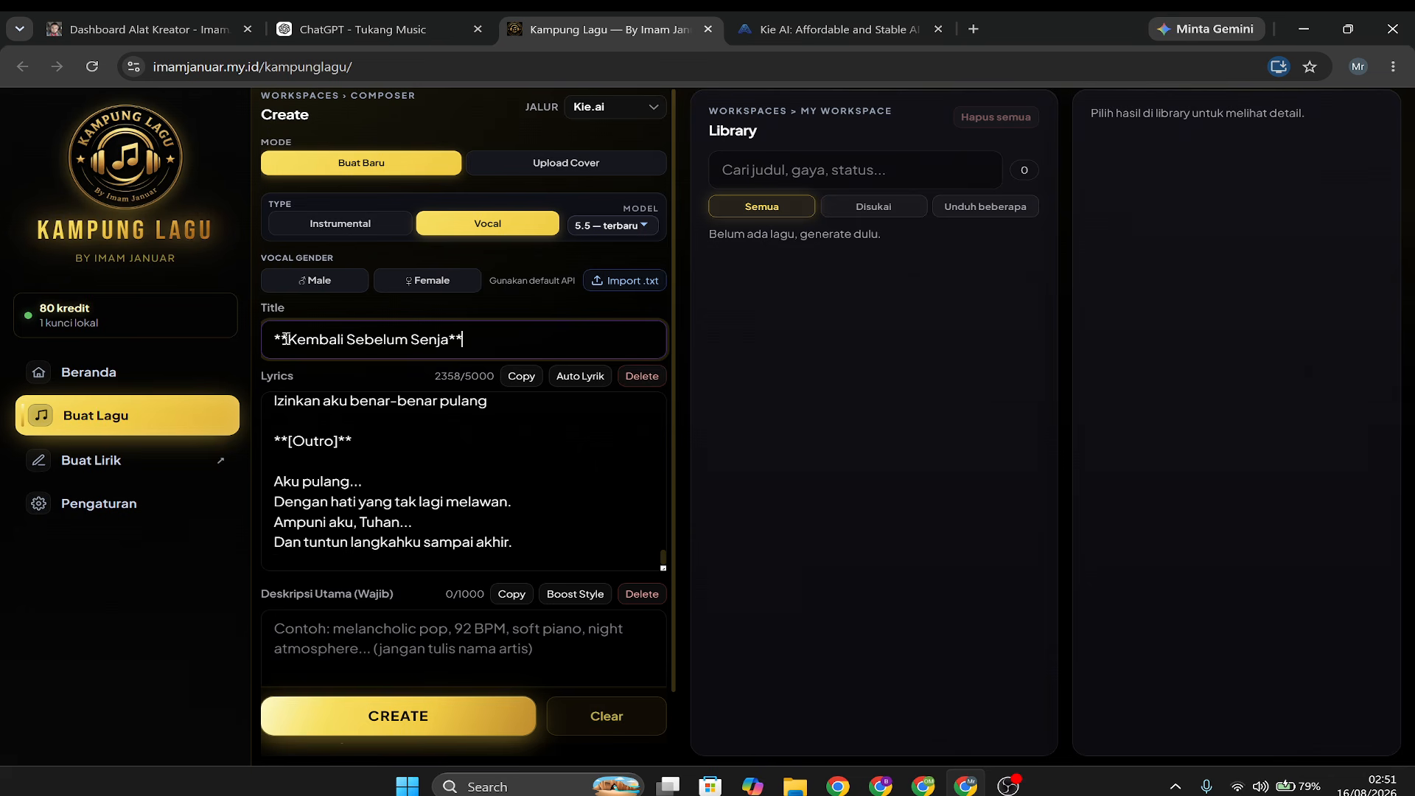
Remove the asterisks before and after the pasted title so it reads "Kembali Sebelum Senja".
left_click_drag(288, 339, 255, 333)
key("BackSpace")
left_click(483, 339)
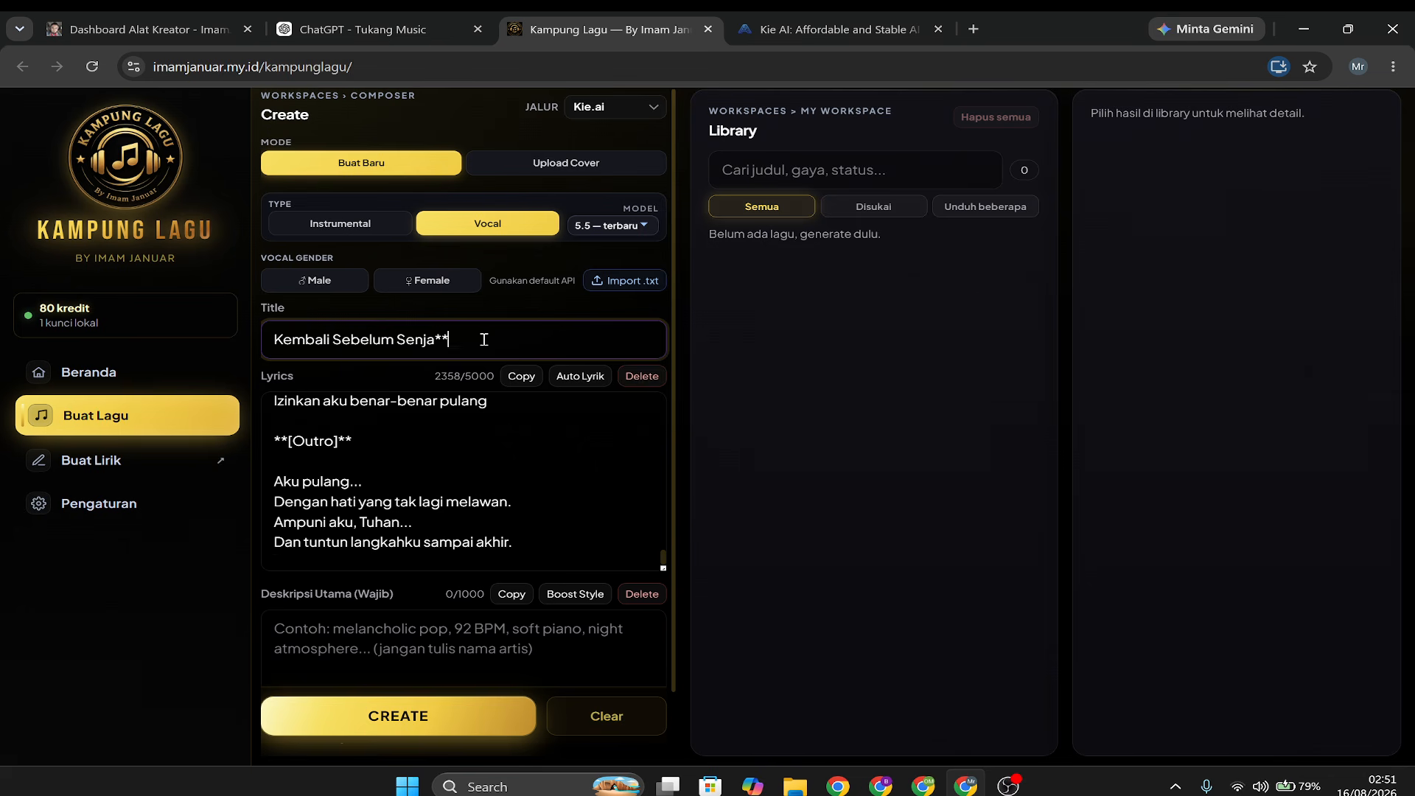
key("BackSpace")
key("BackSpace")
Copy the "STYLE SUNO" text from Tukang Music's reply into Kampung Lagu's required main description field.
scroll(535, 477, "down", 1)
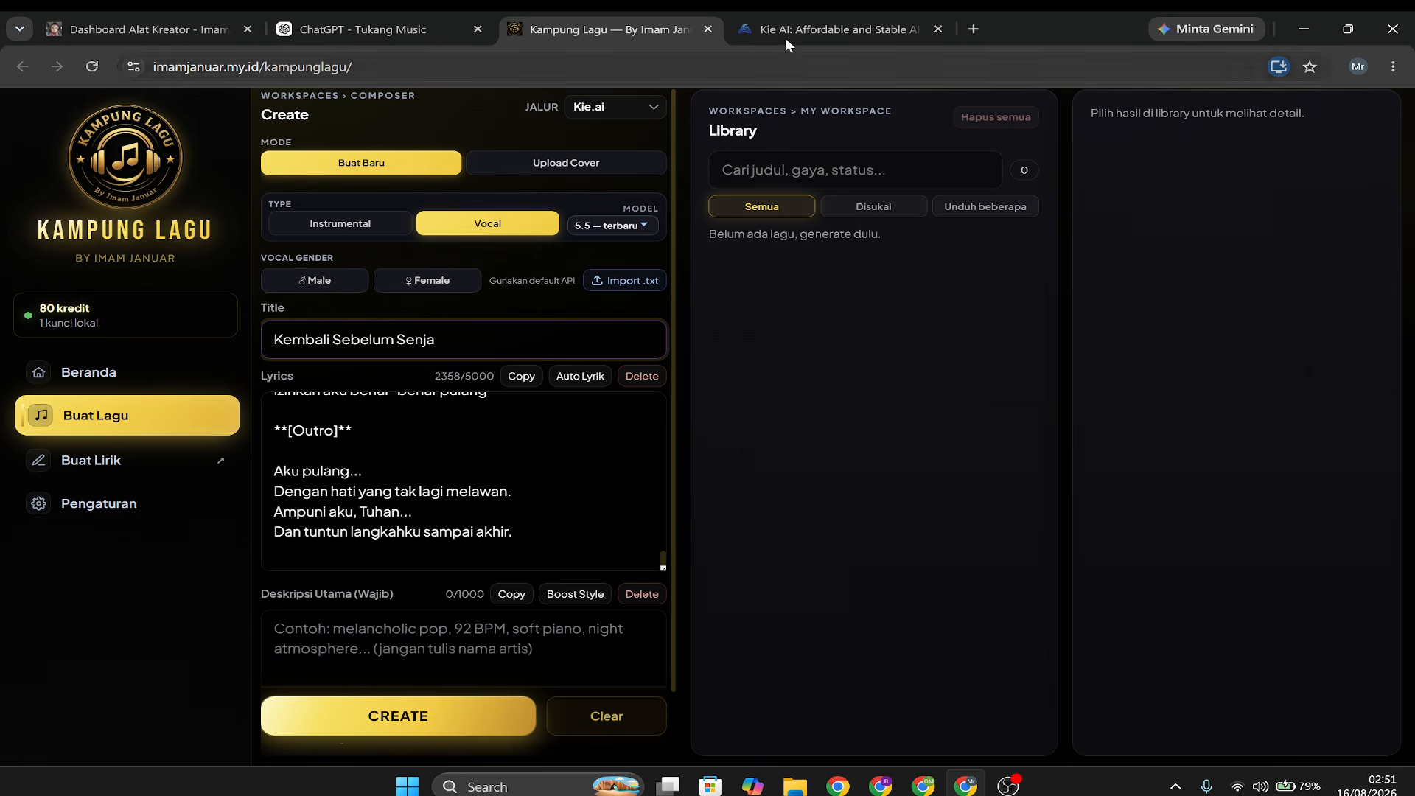
left_click(361, 29)
scroll(899, 566, "down", 20)
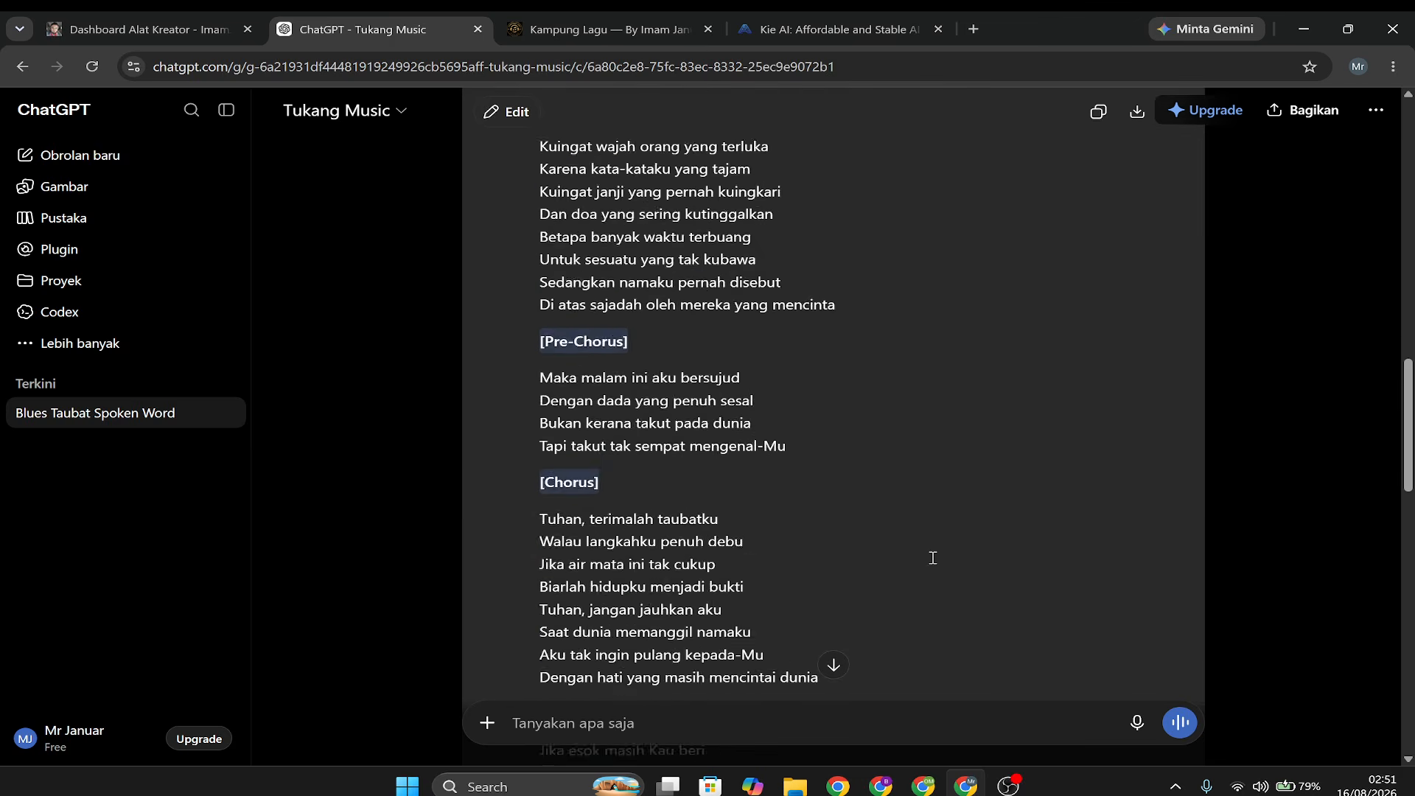
scroll(1001, 582, "down", 2)
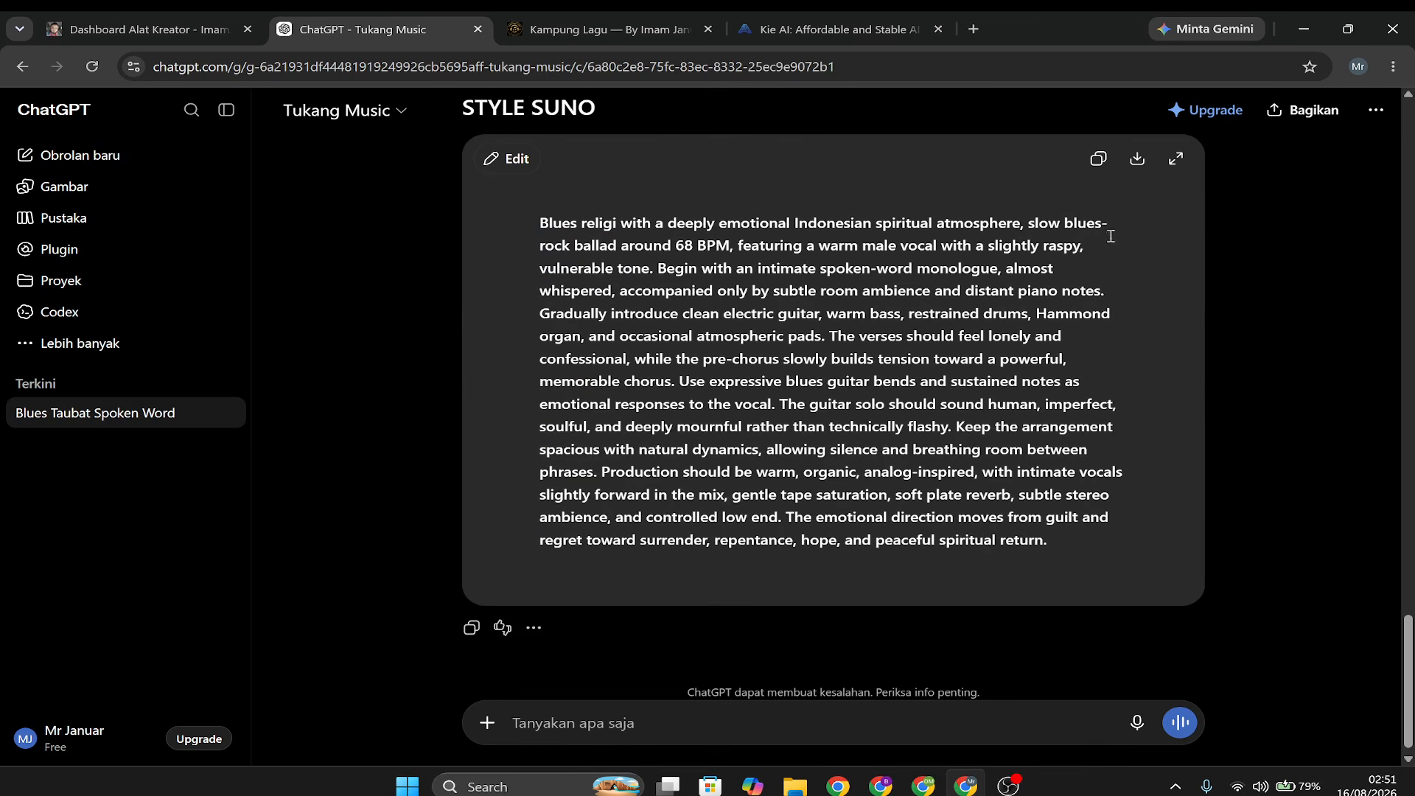
left_click(1097, 159)
left_click(627, 29)
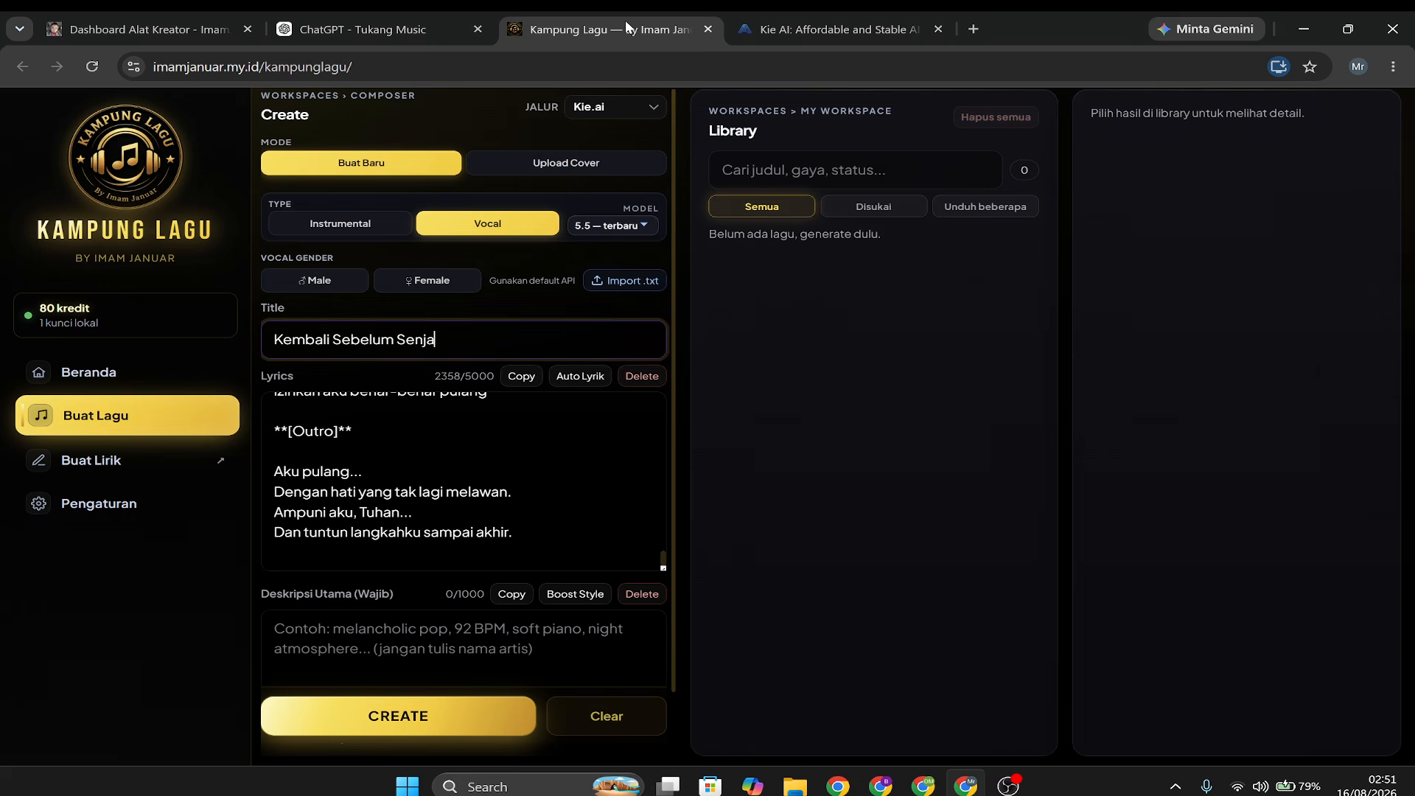
scroll(317, 599, "down", 1)
left_click(331, 593)
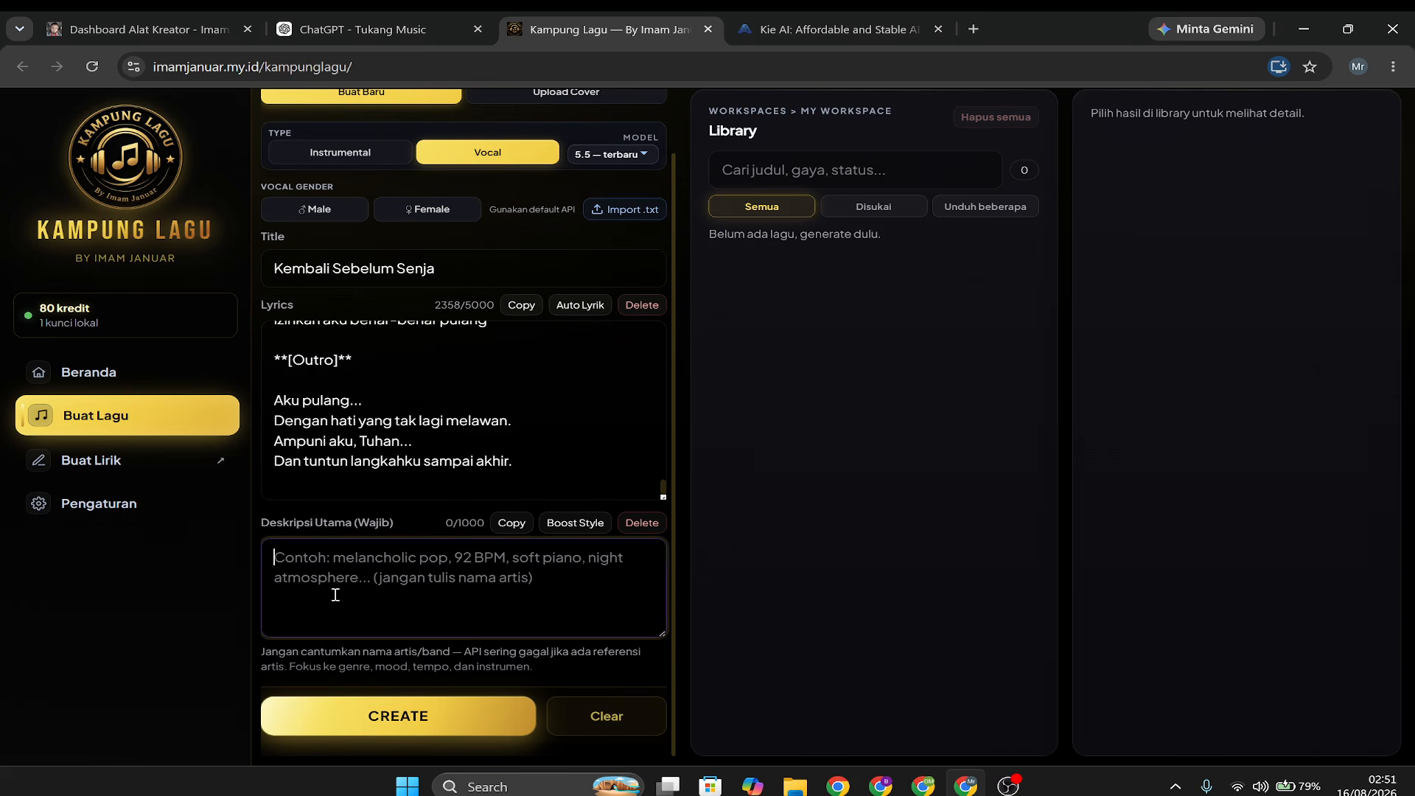
key("ctrl+v")
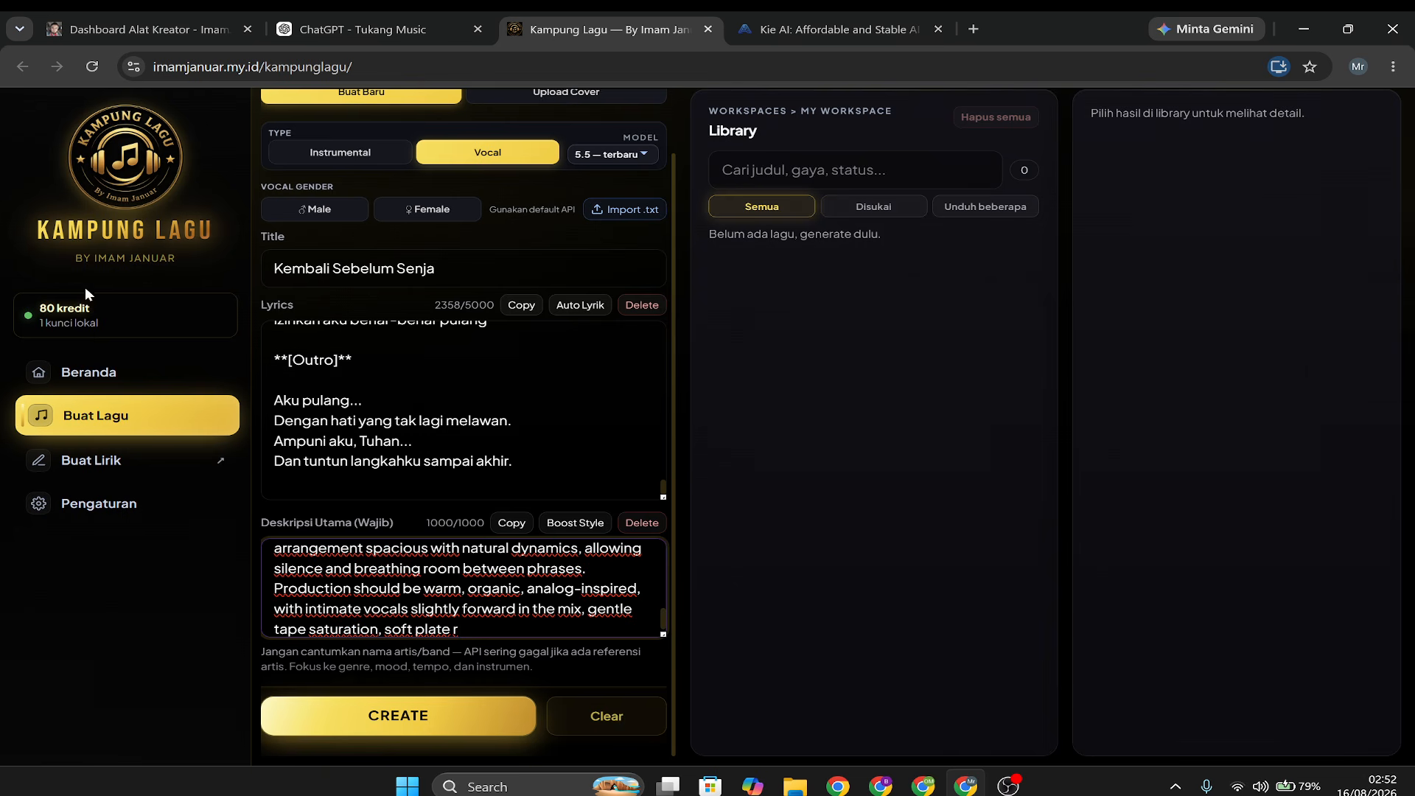
Generate the vocal song from the completed form and check the remaining credit balance.
left_click(425, 722)
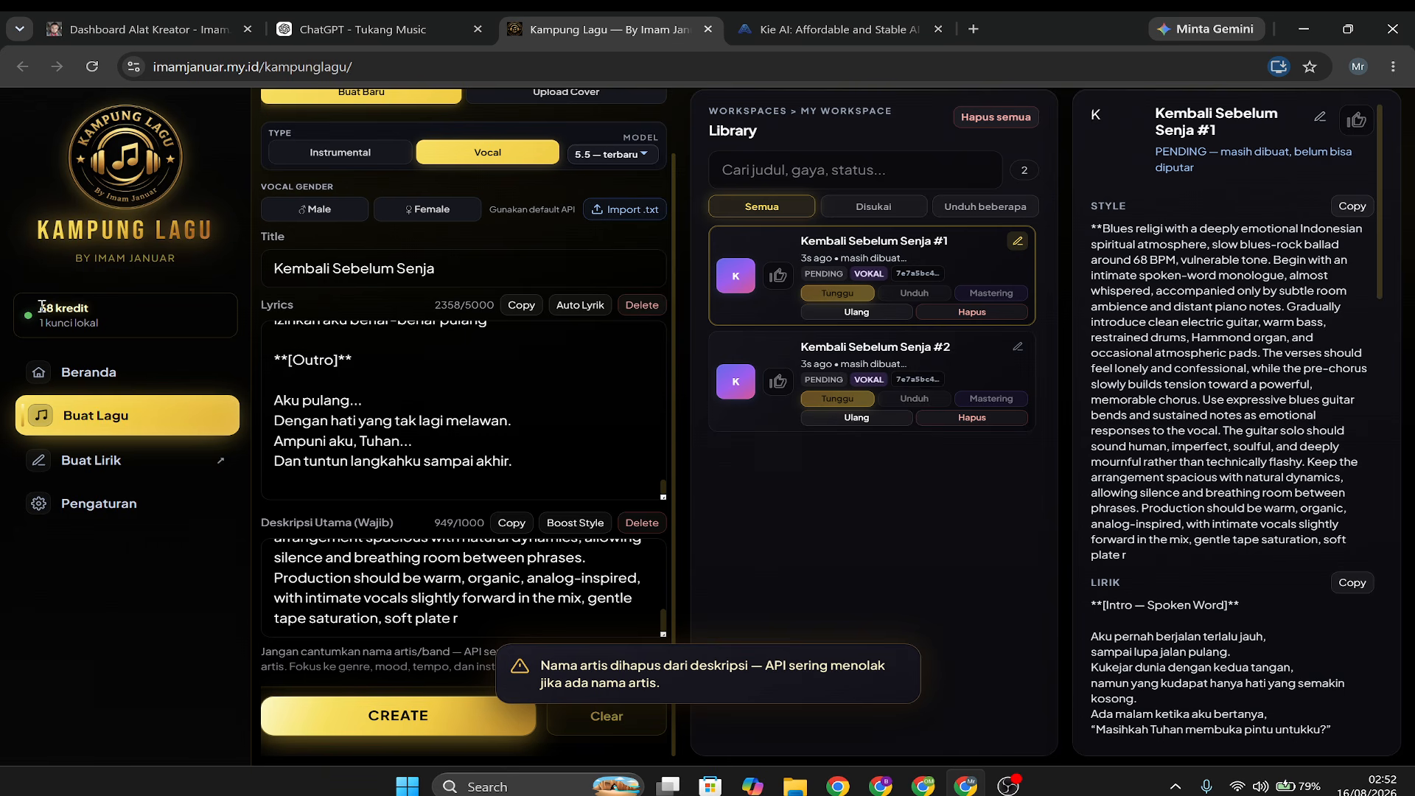
left_click_drag(39, 308, 107, 315)
left_click(929, 561)
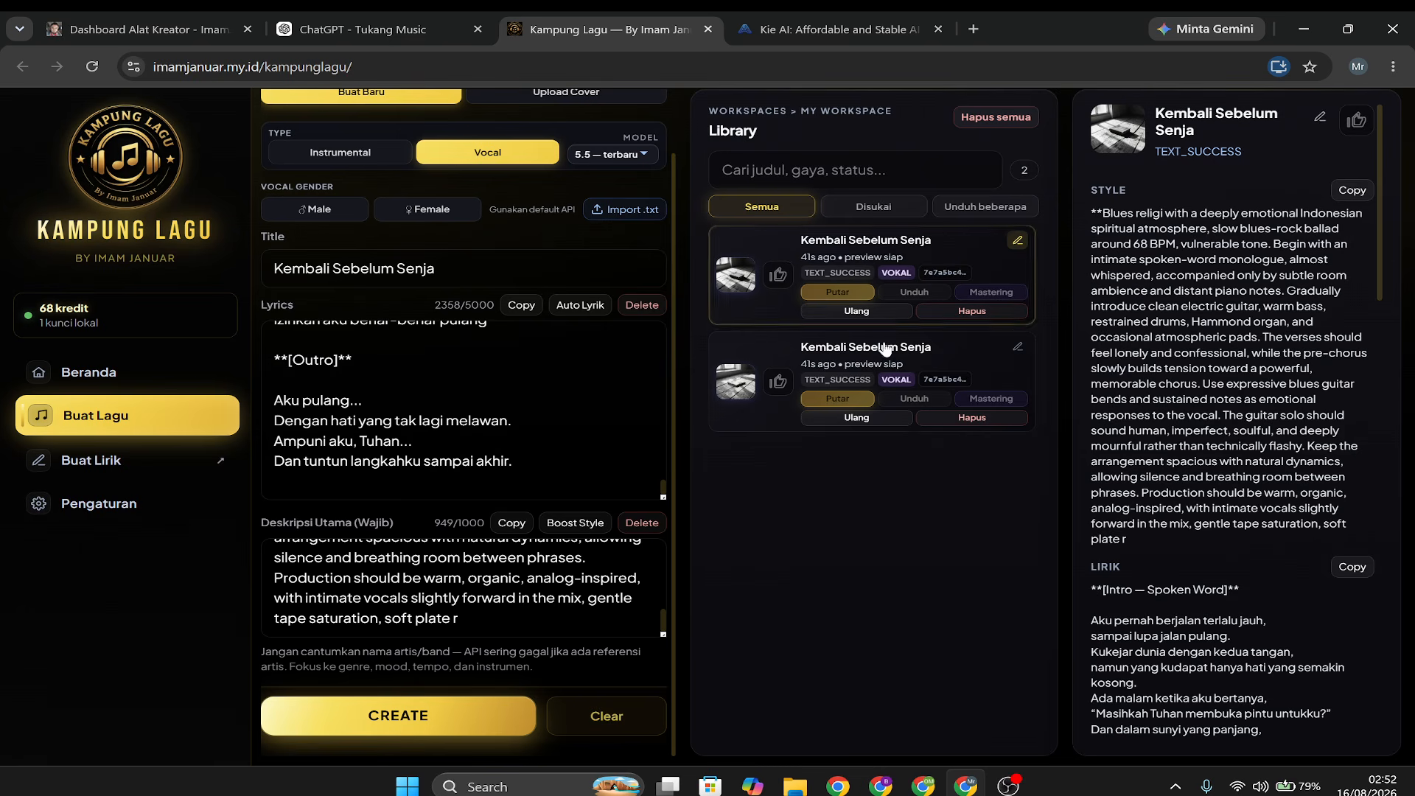
Play the first generated version of the song while following its lyrics in the song details, and pause it.
left_click(842, 294)
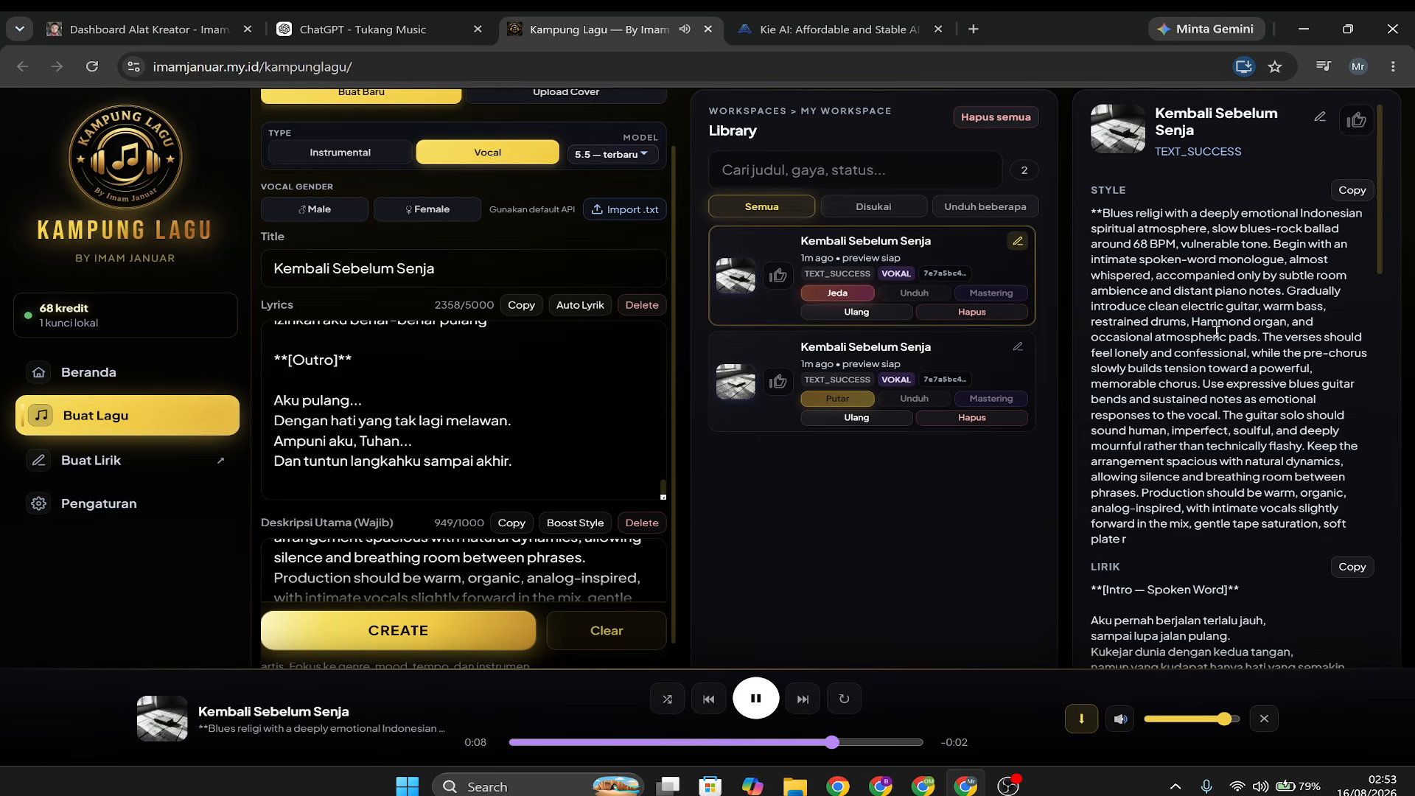
scroll(1210, 339, "down", 5)
scroll(1212, 337, "down", 1)
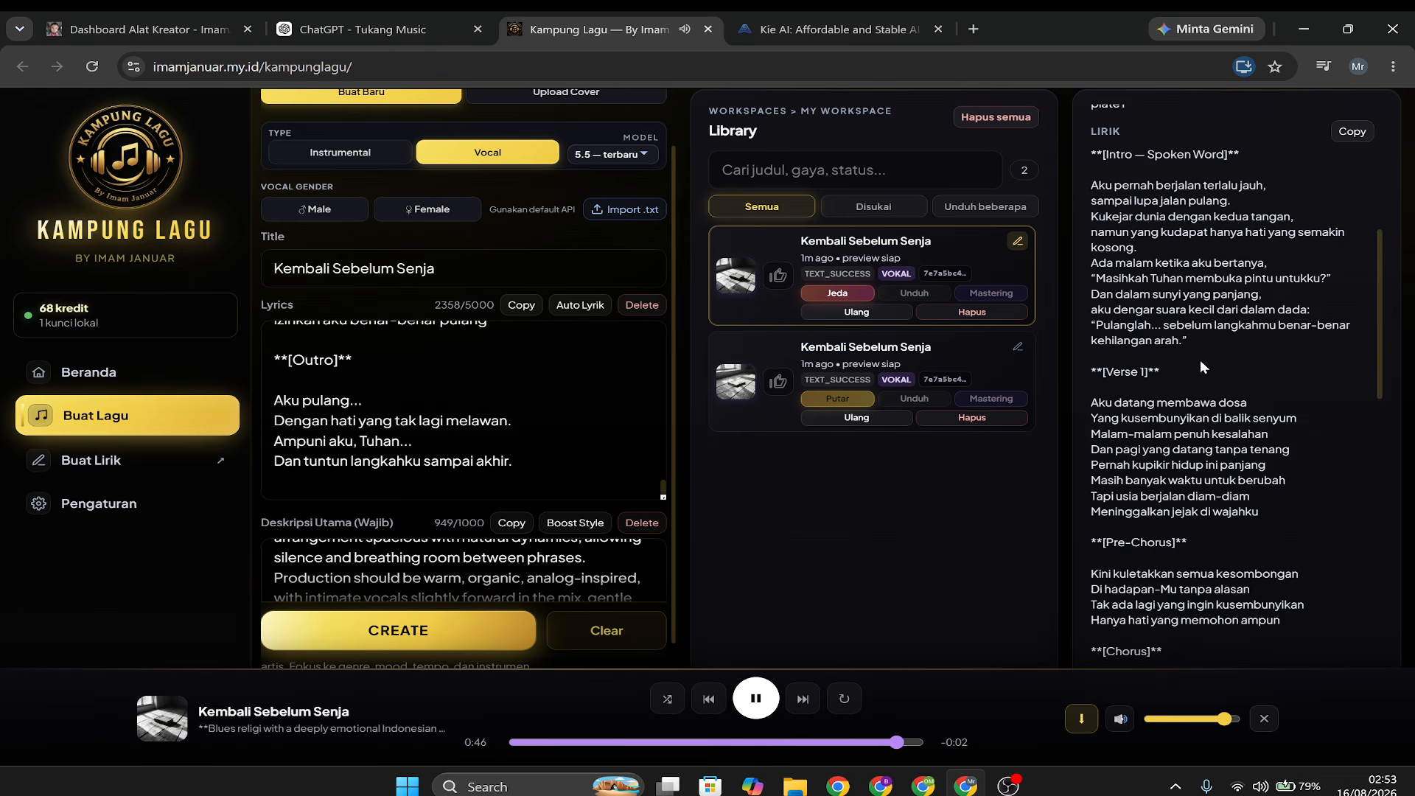
scroll(1200, 359, "down", 1)
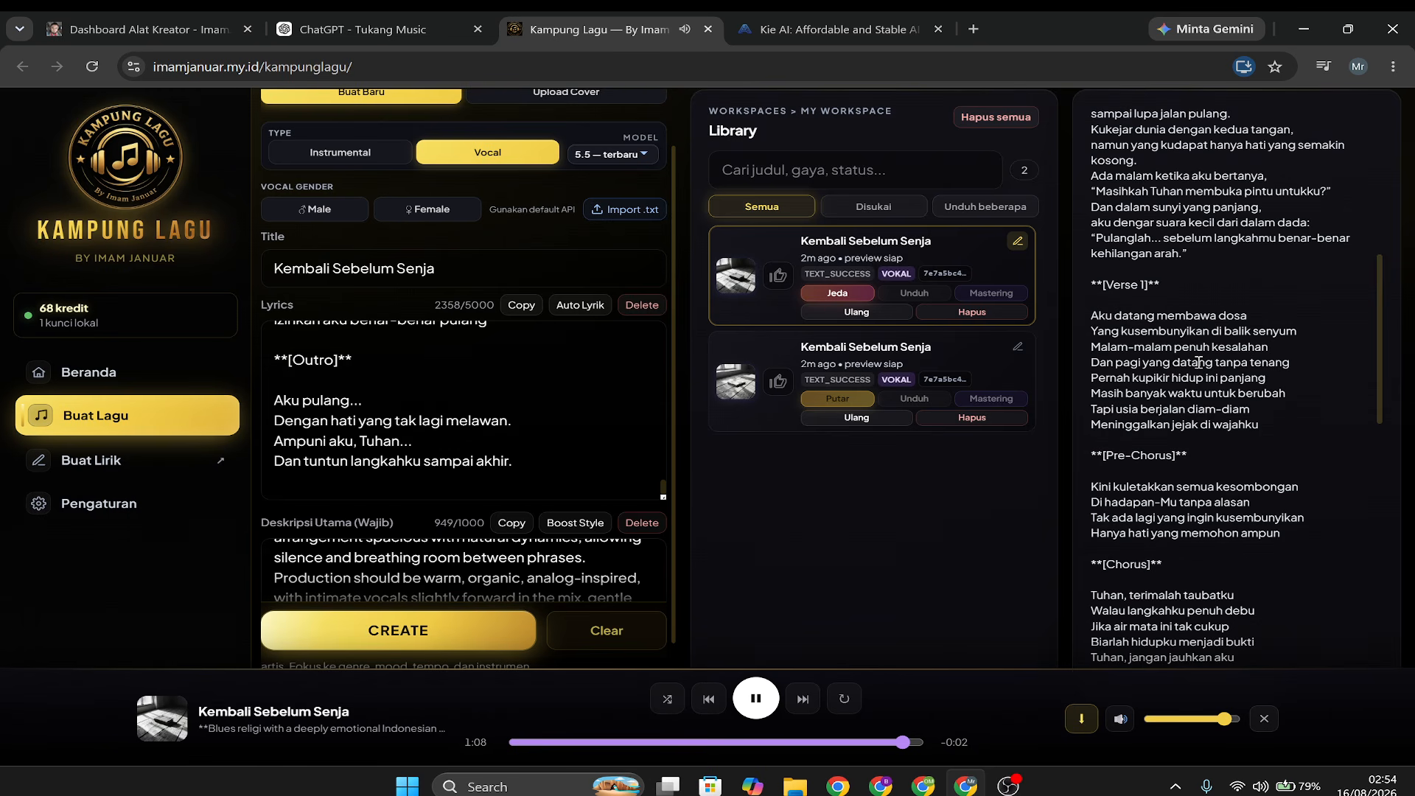
left_click(843, 293)
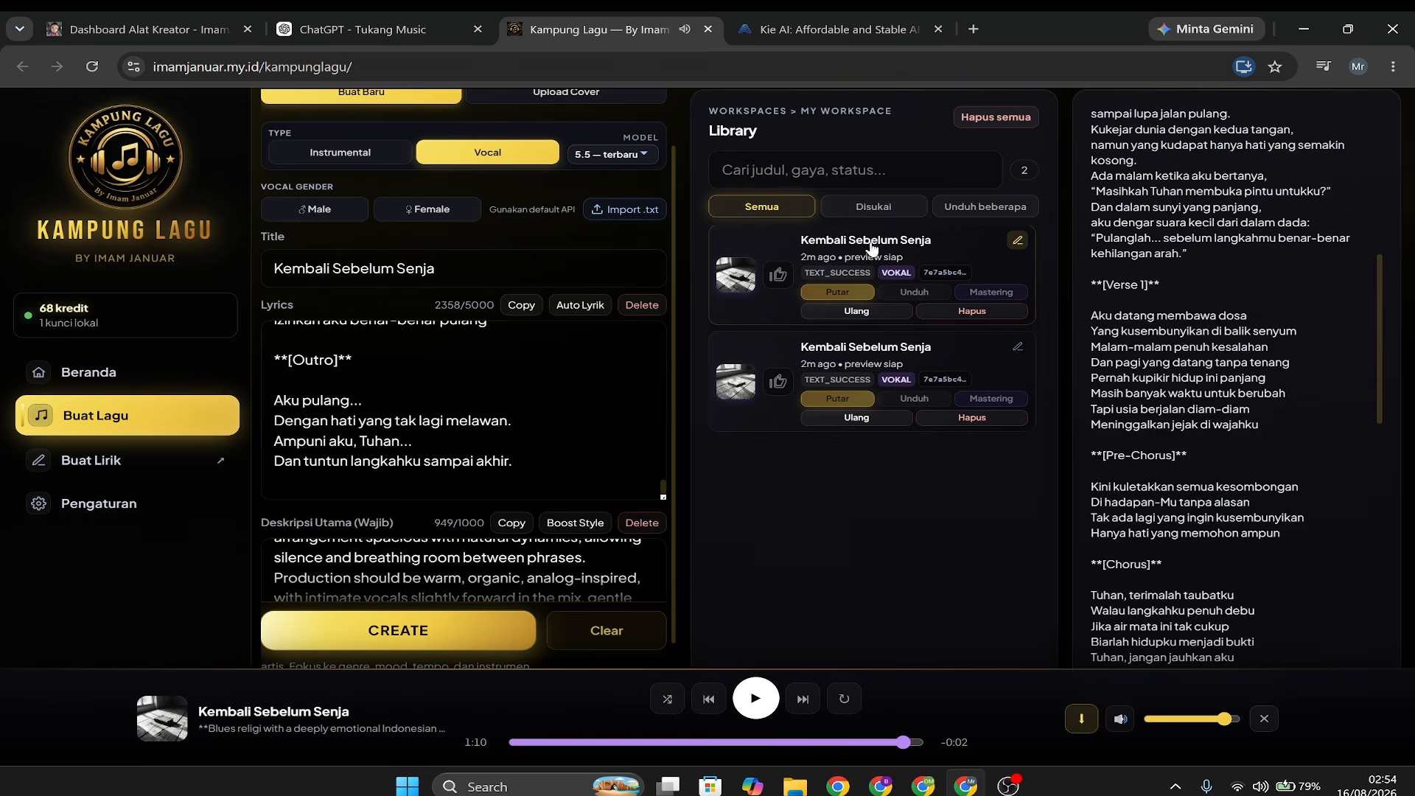
Preview the second generated version briefly and rename it "Kembali Sebelum Senja 2".
left_click(852, 399)
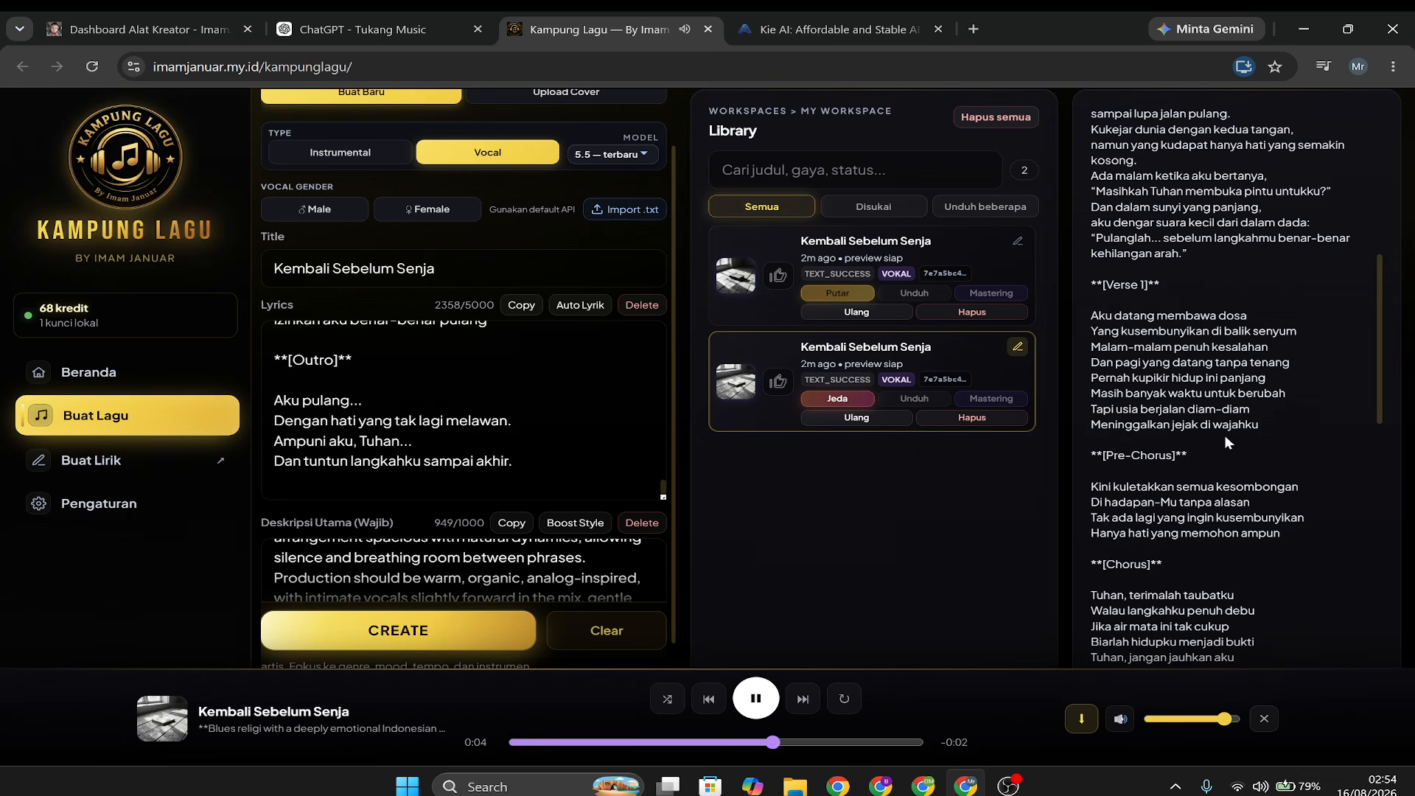
left_click(825, 402)
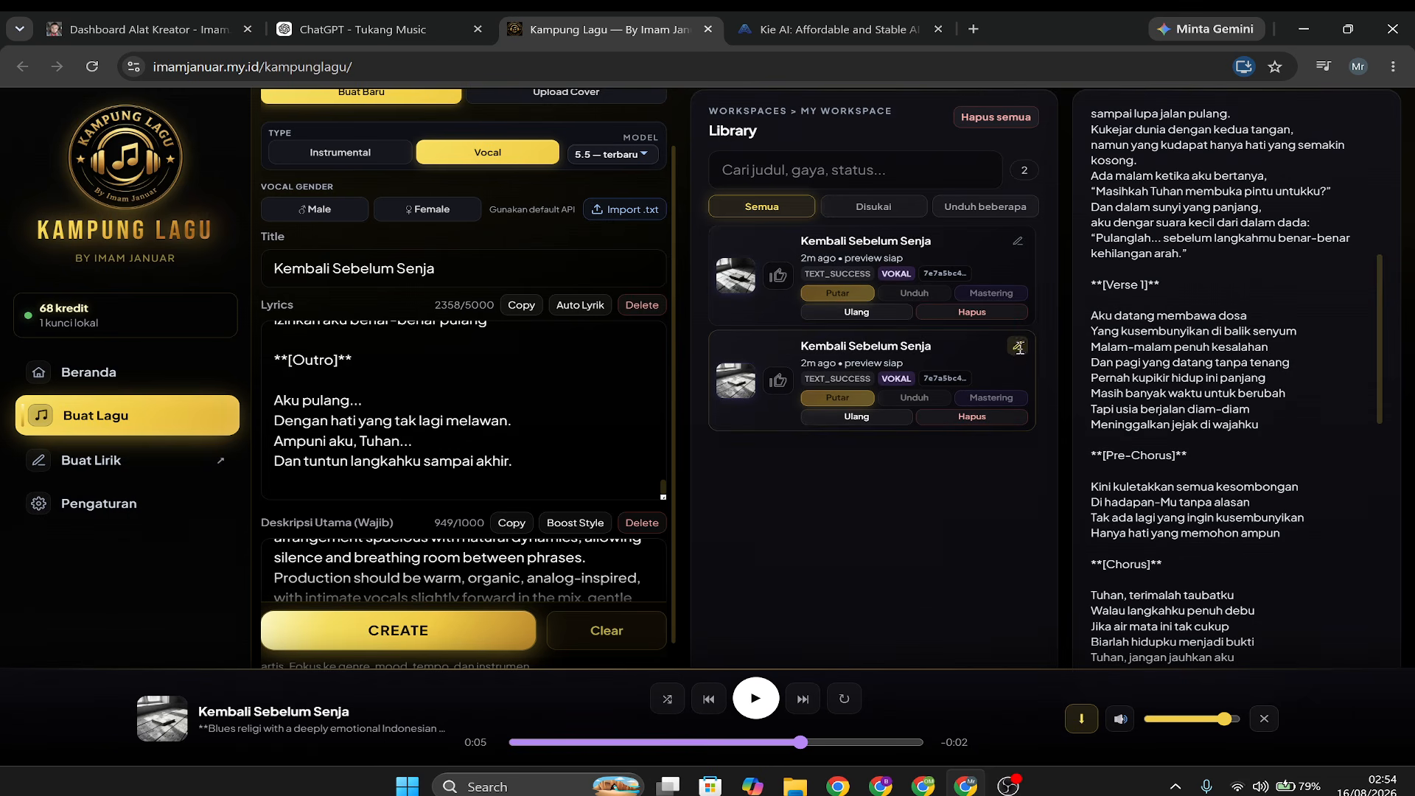
left_click(1016, 347)
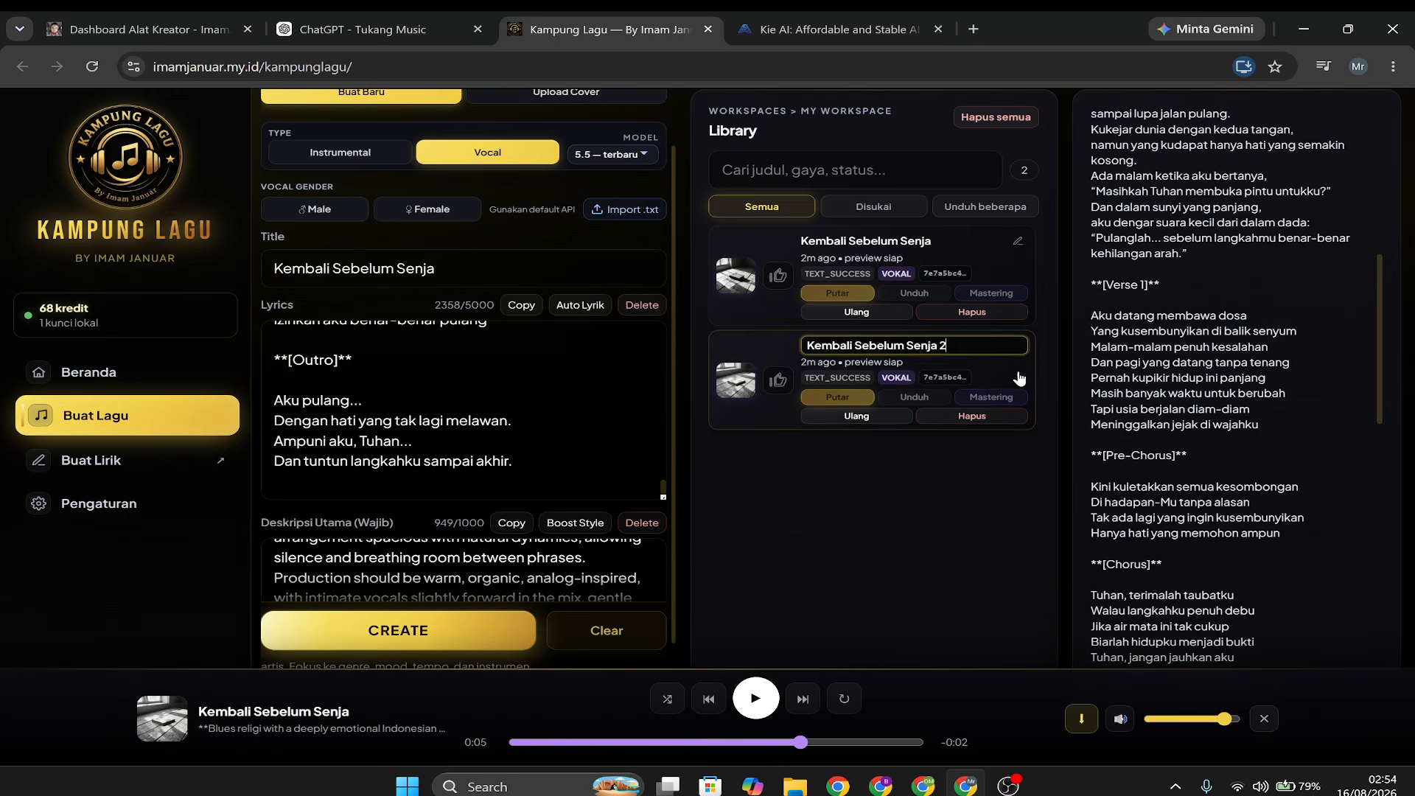
key("Return")
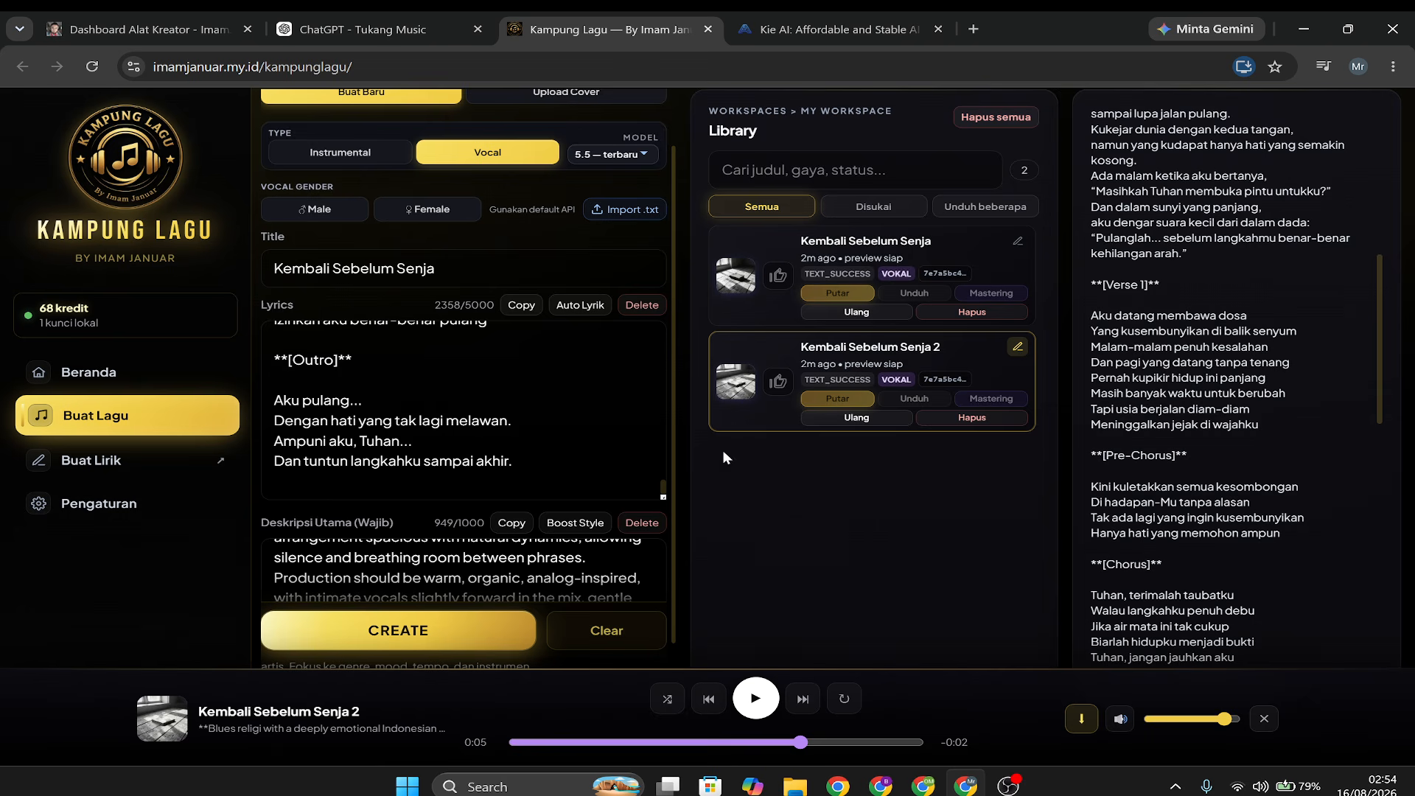
Clear the song form and set the type to Instrumental.
scroll(519, 310, "up", 1)
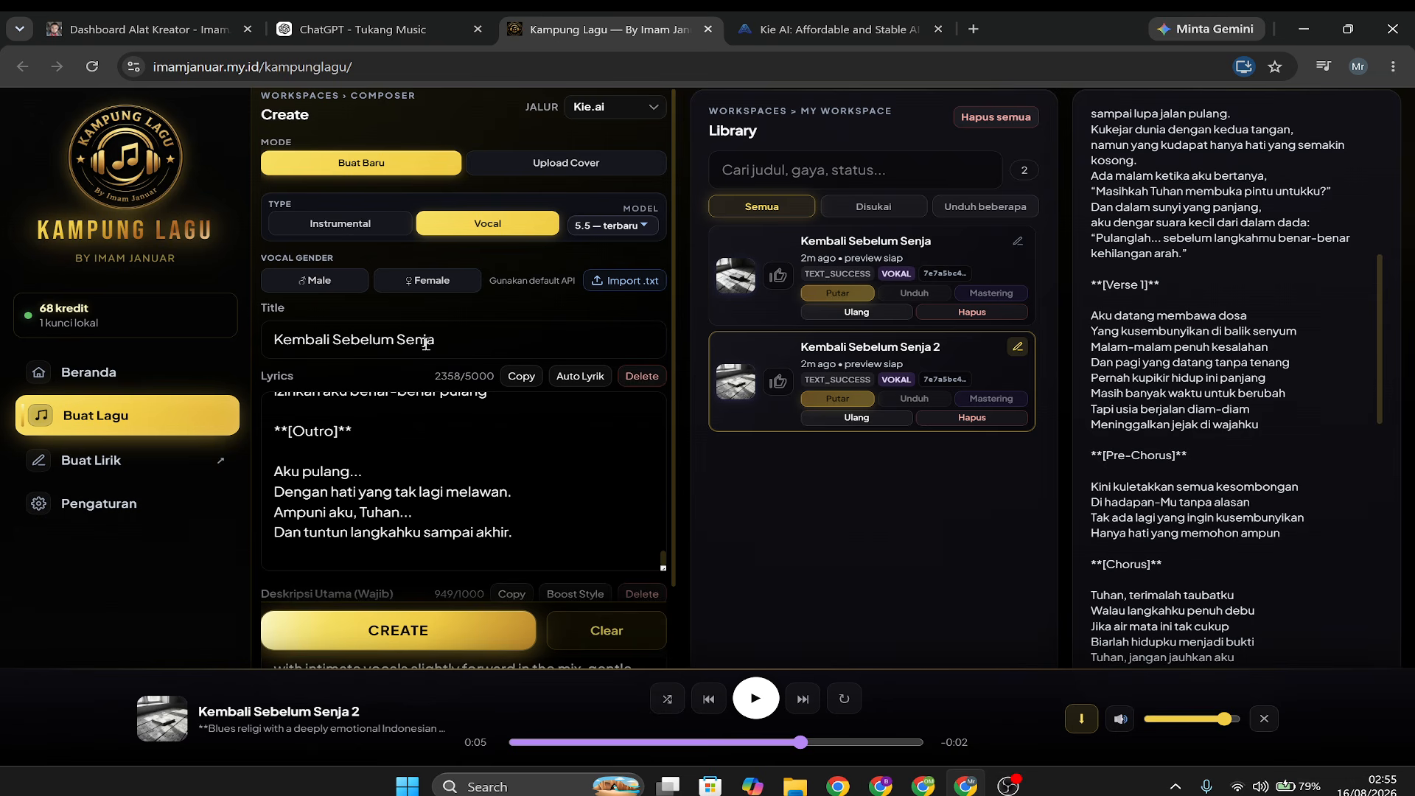
left_click(624, 640)
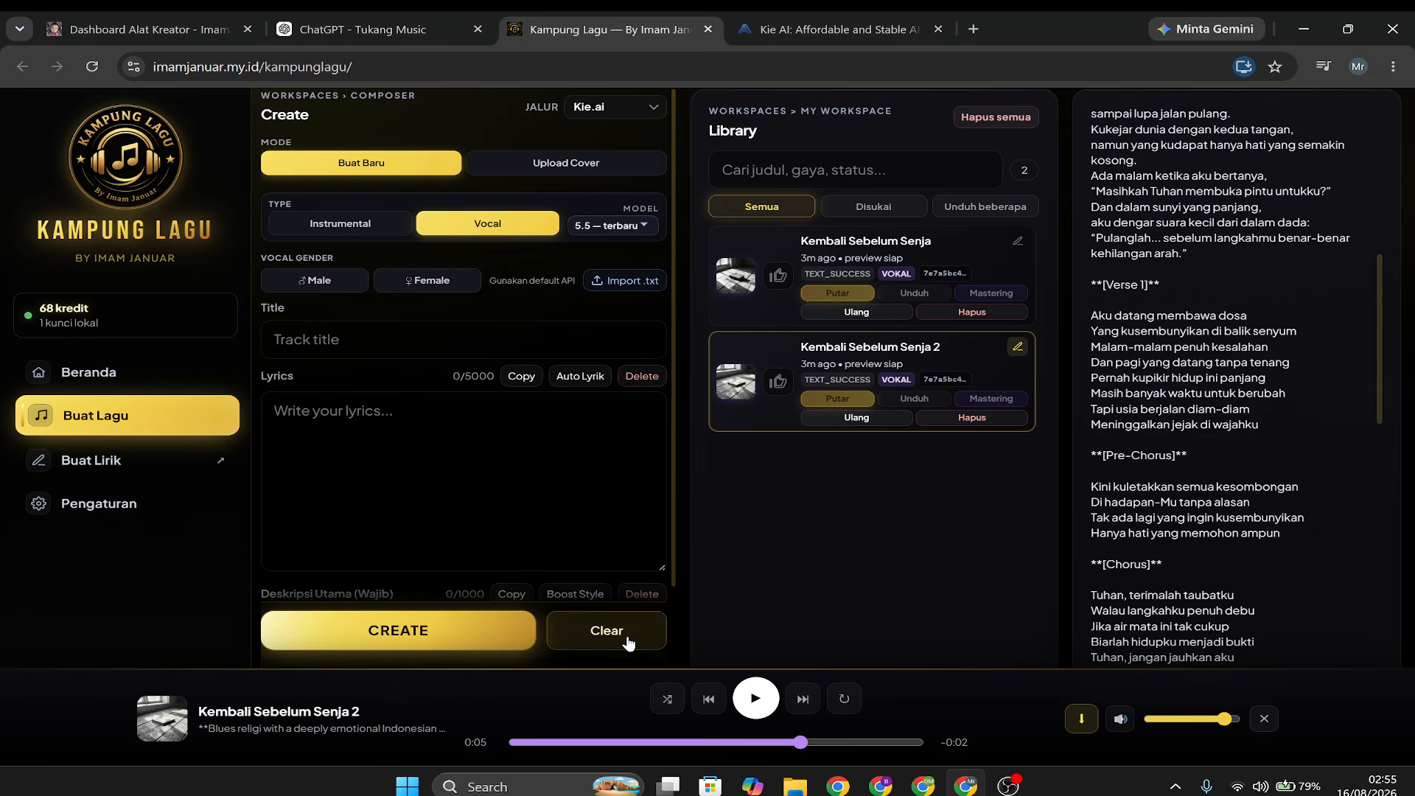
left_click(343, 225)
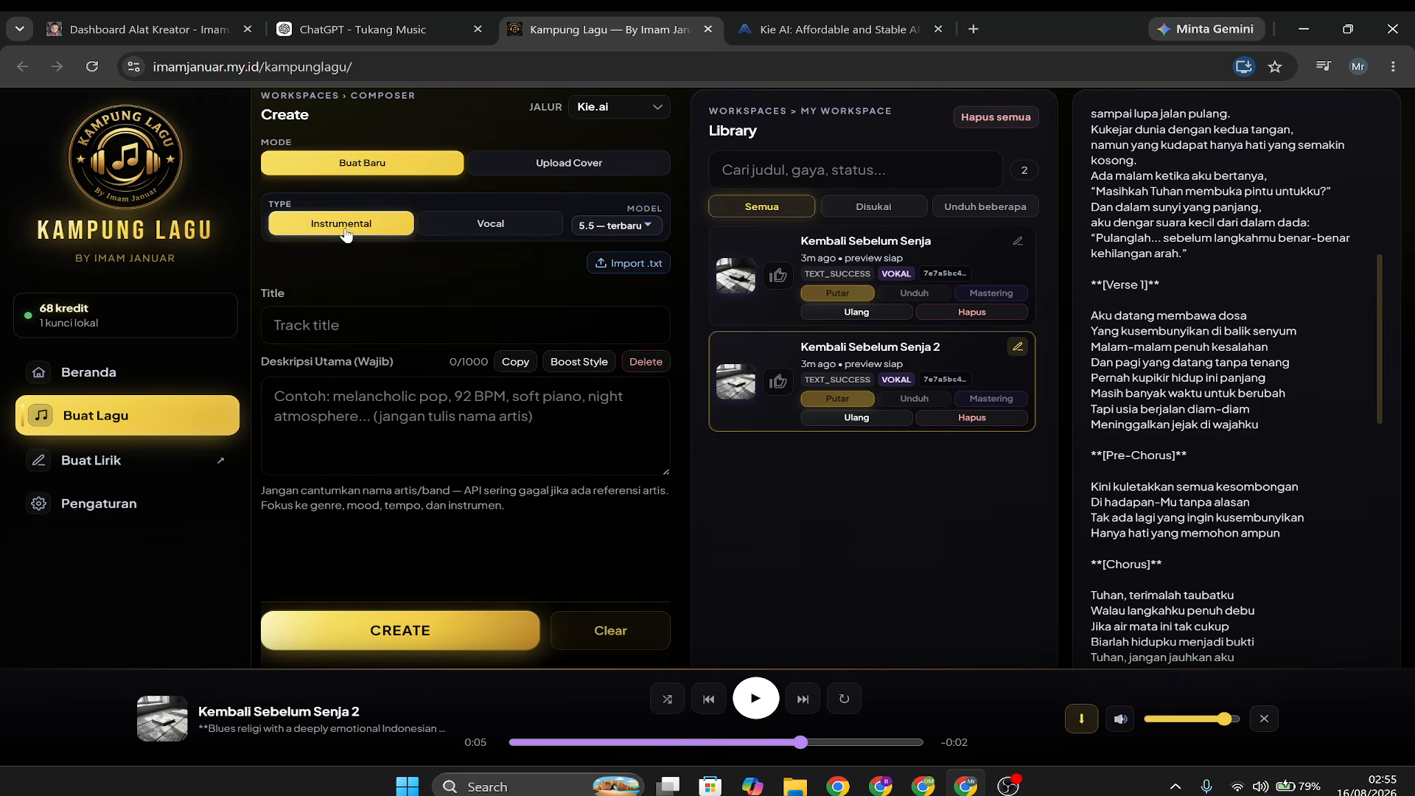
Enter "jazz" as both the title and the main description of the instrumental track.
left_click(376, 398)
left_click(347, 320)
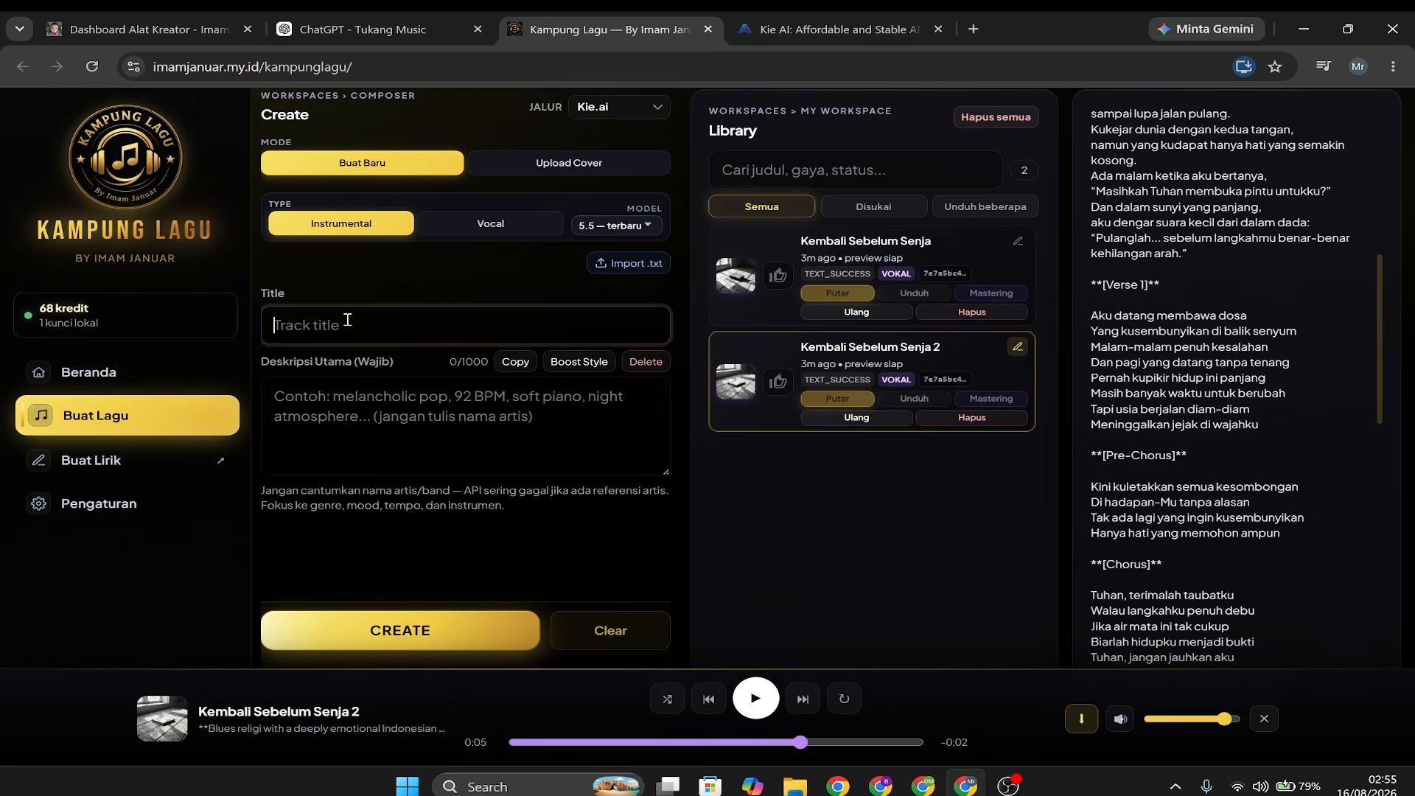
left_click(352, 400)
left_click(359, 324)
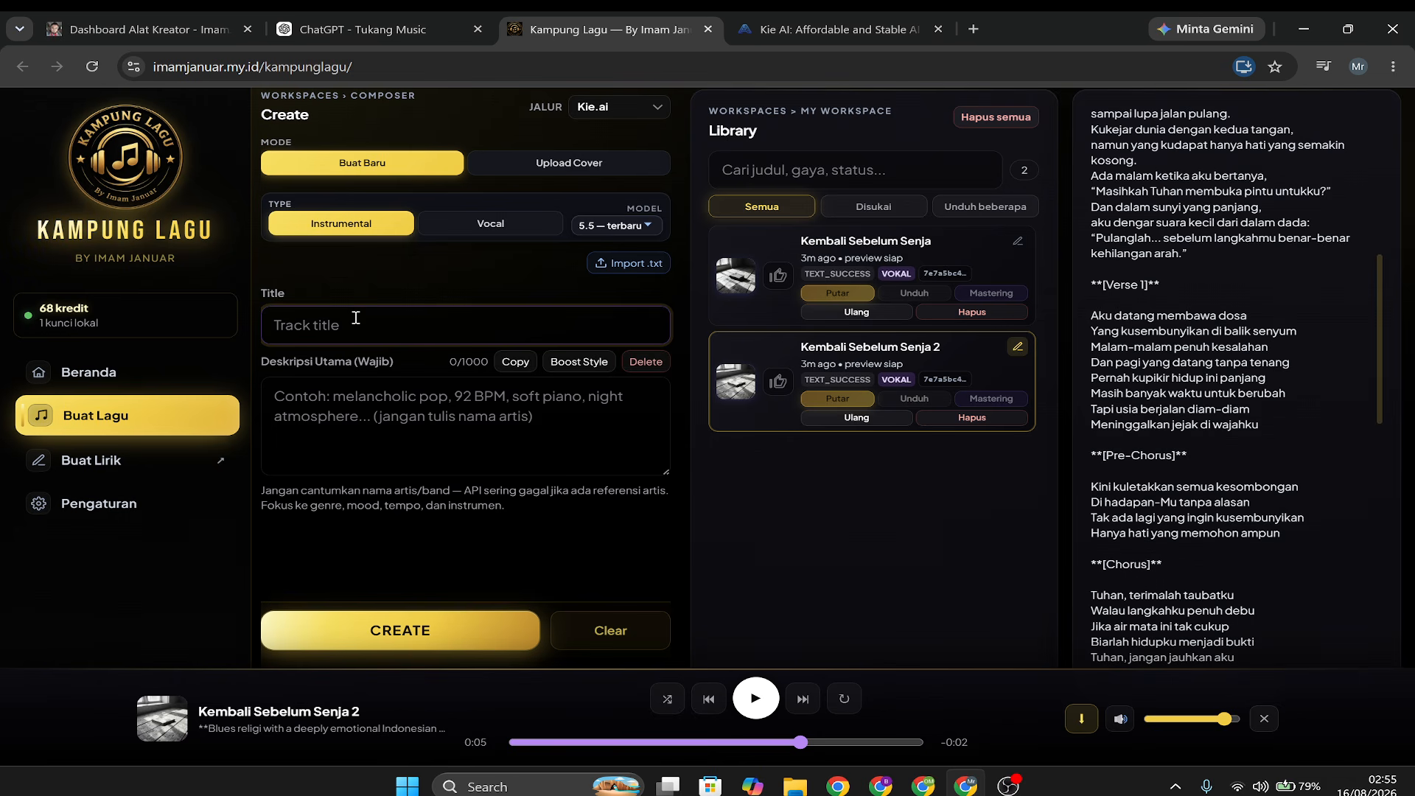
type("jazz")
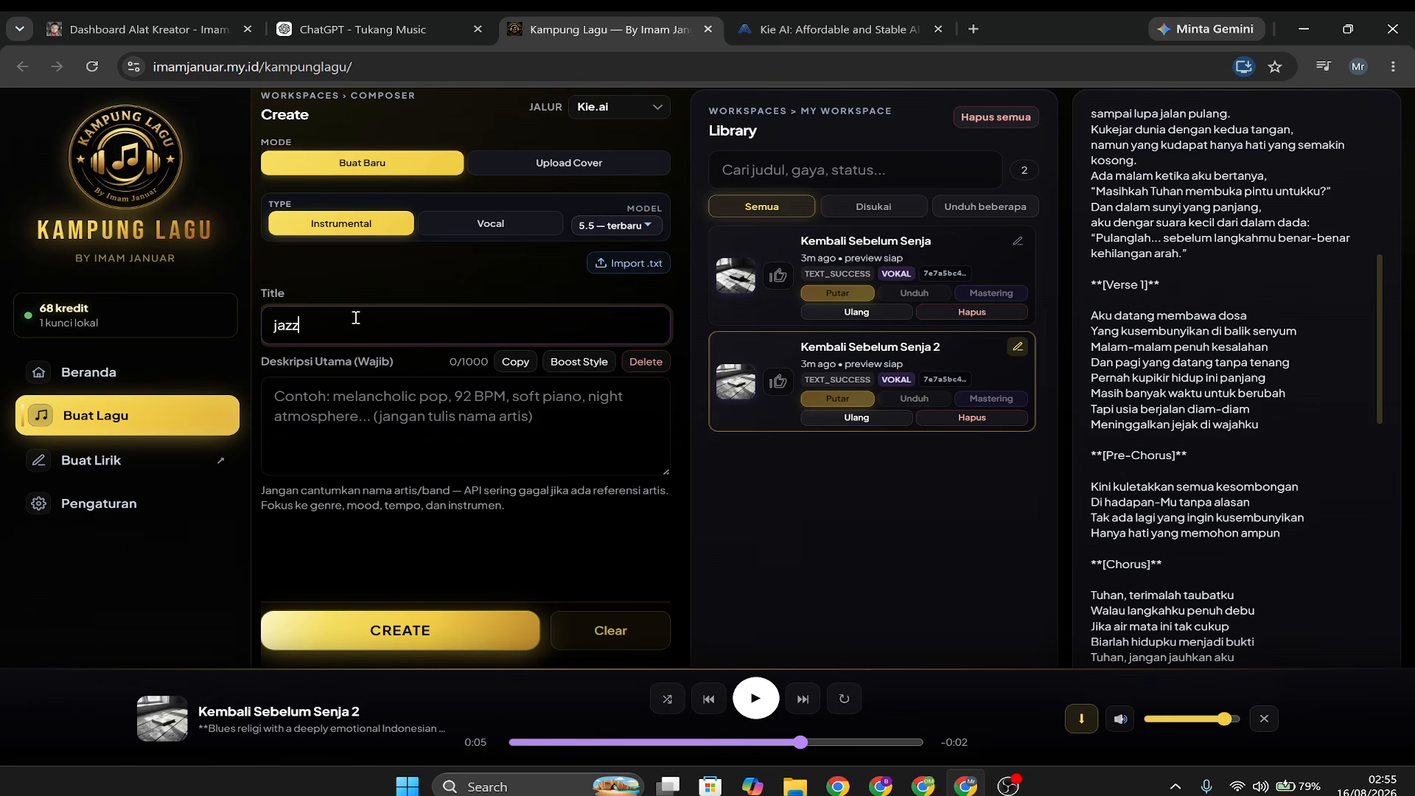
left_click(356, 408)
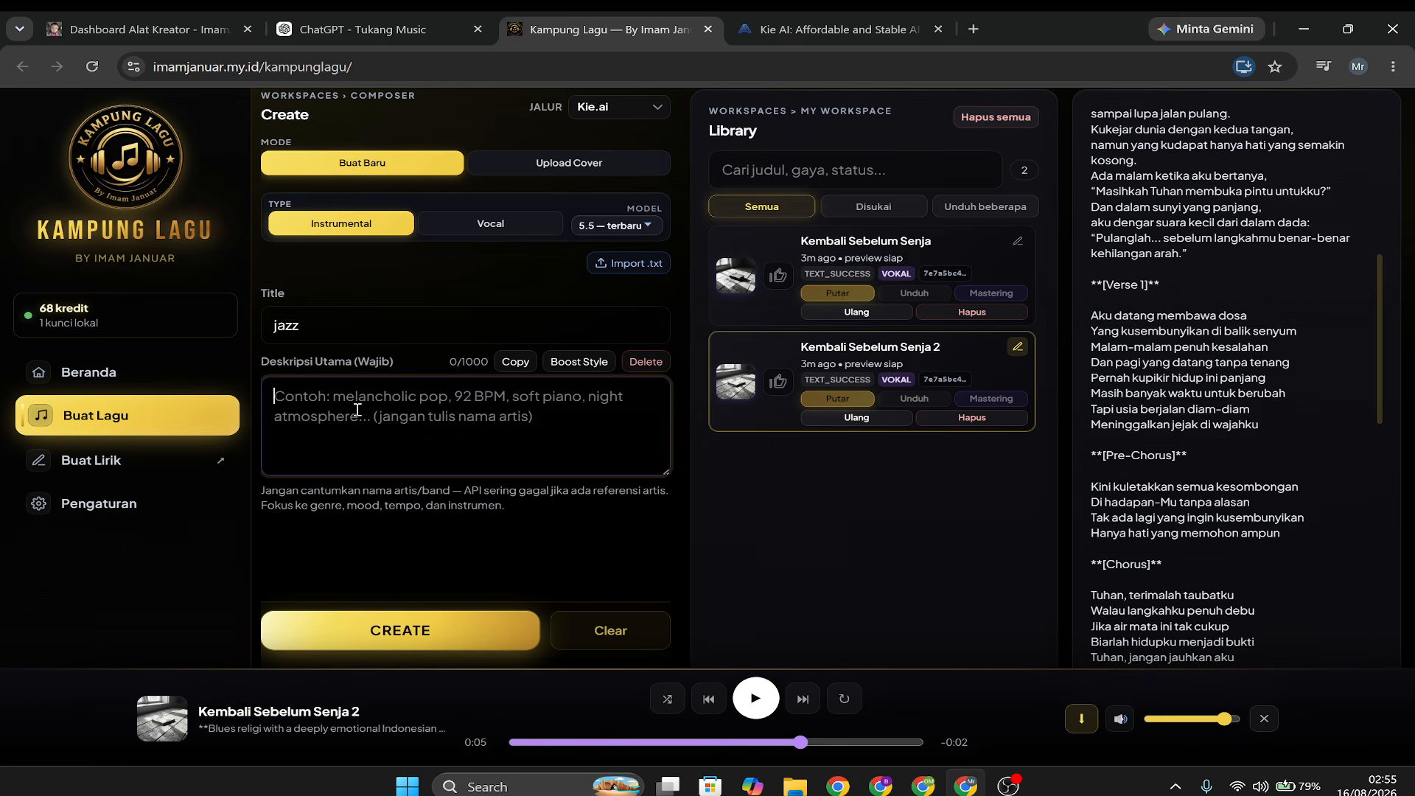
type("jazz")
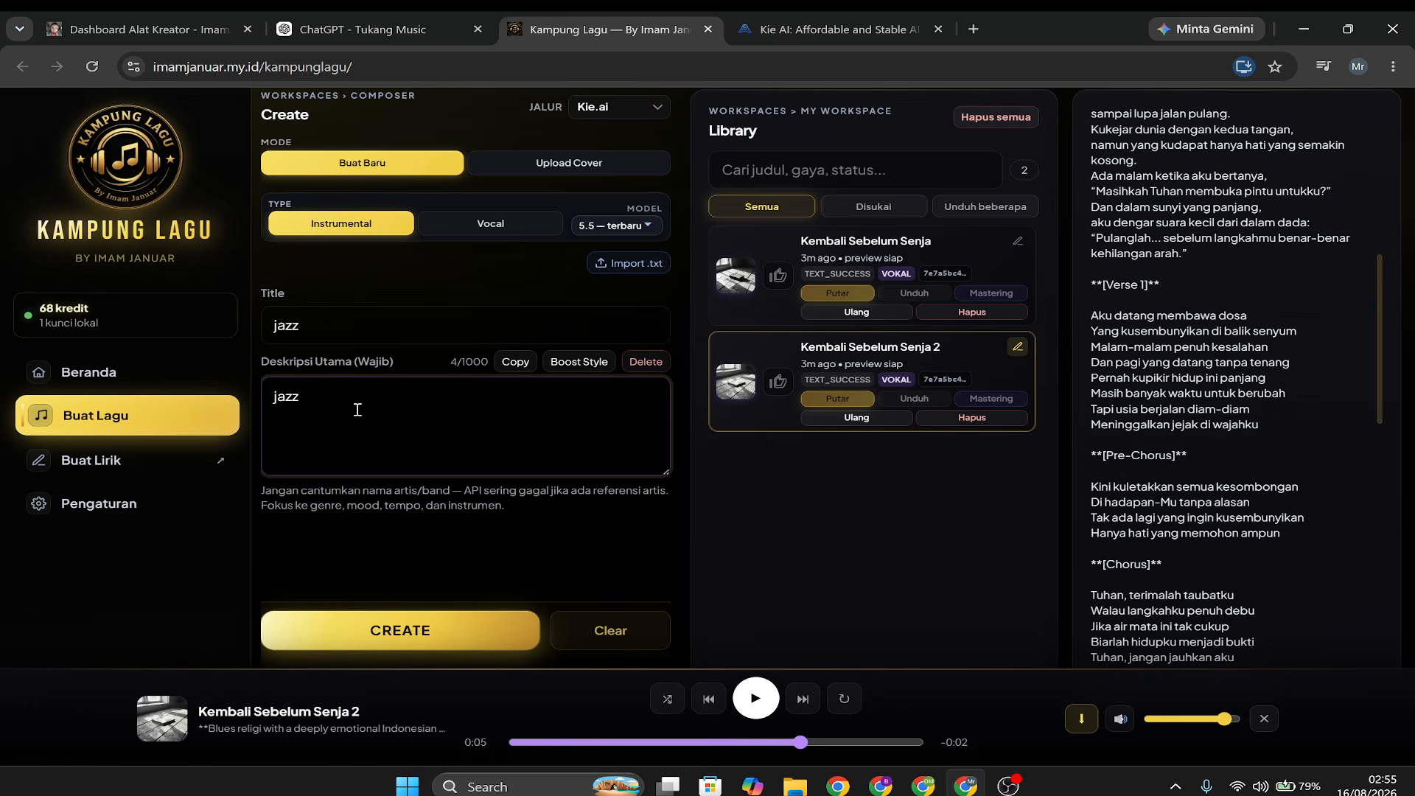
Replace the instrumental track's main description with "smooth jazz,for caffe".
key("BackSpace")
type("smoo")
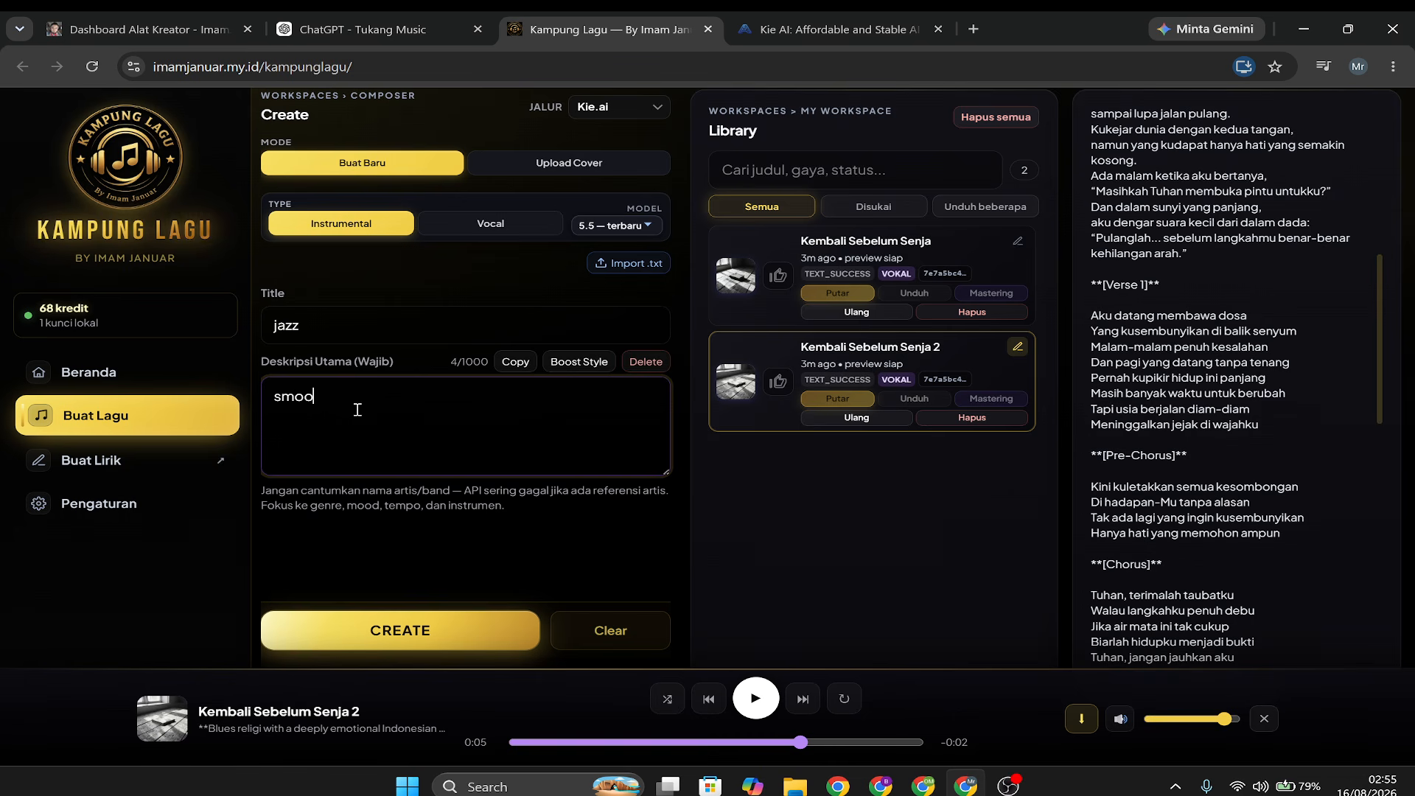
type("th jazz,un")
key("BackSpace")
key("BackSpace")
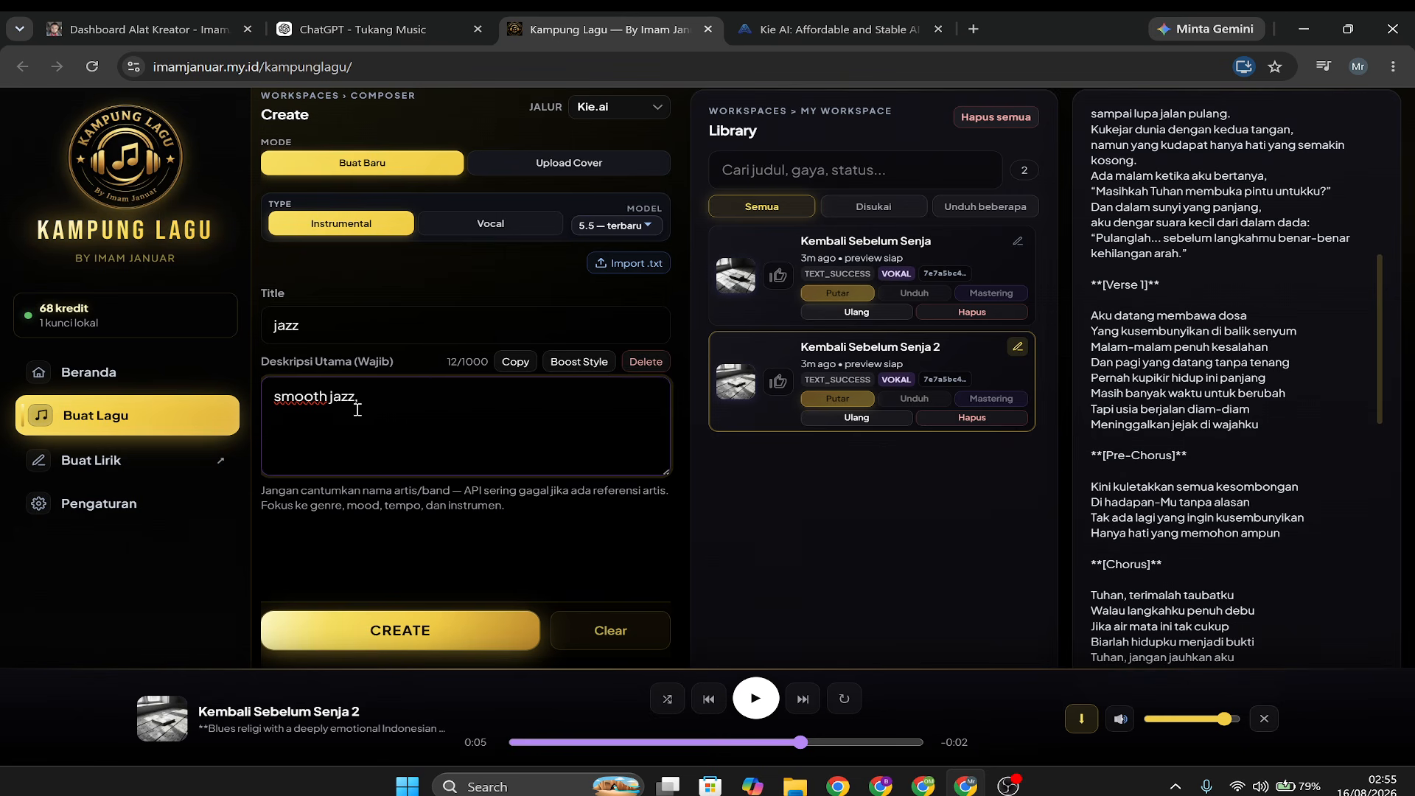
type("for")
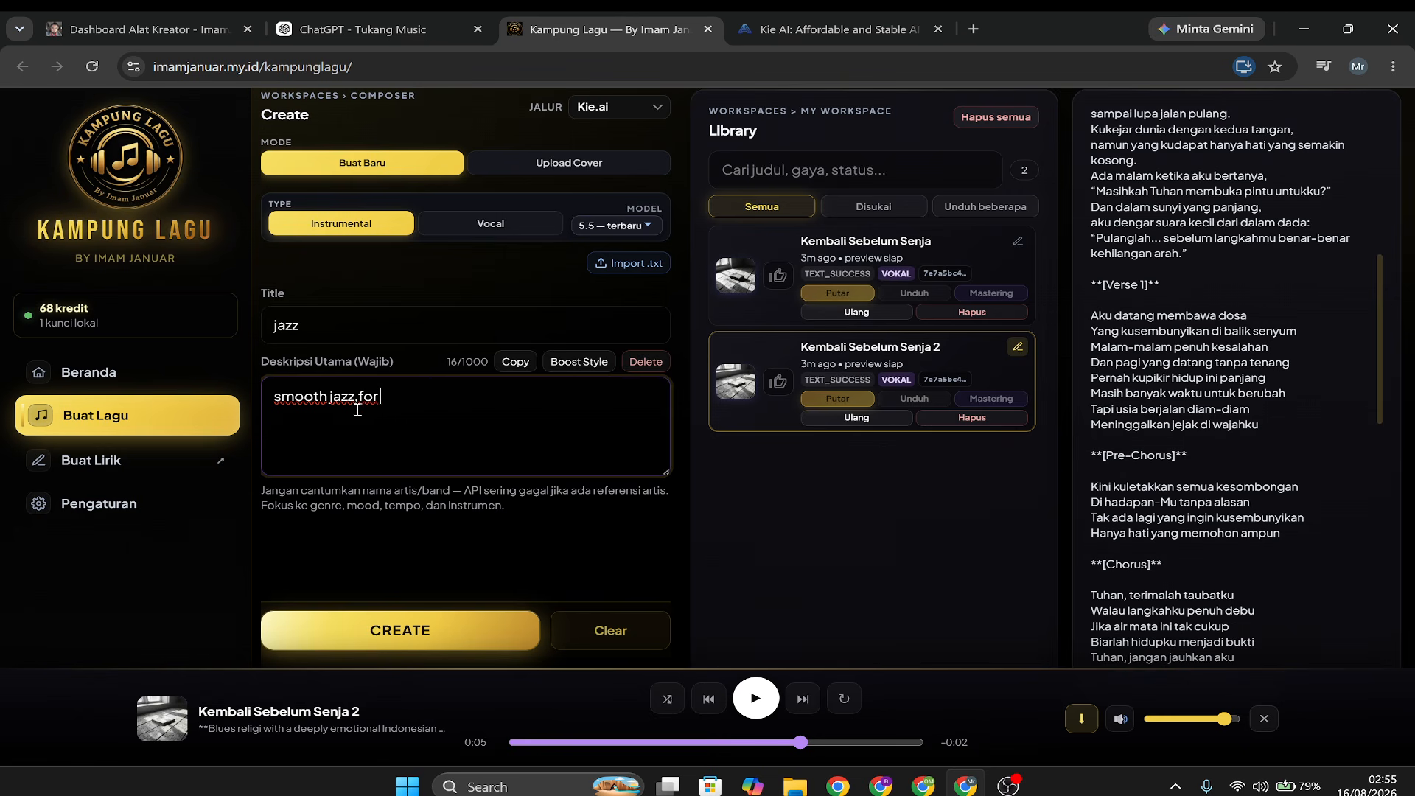
type(" caffe")
Expand the description with Boost Style, review the full text, and generate the instrumental track.
left_click(577, 362)
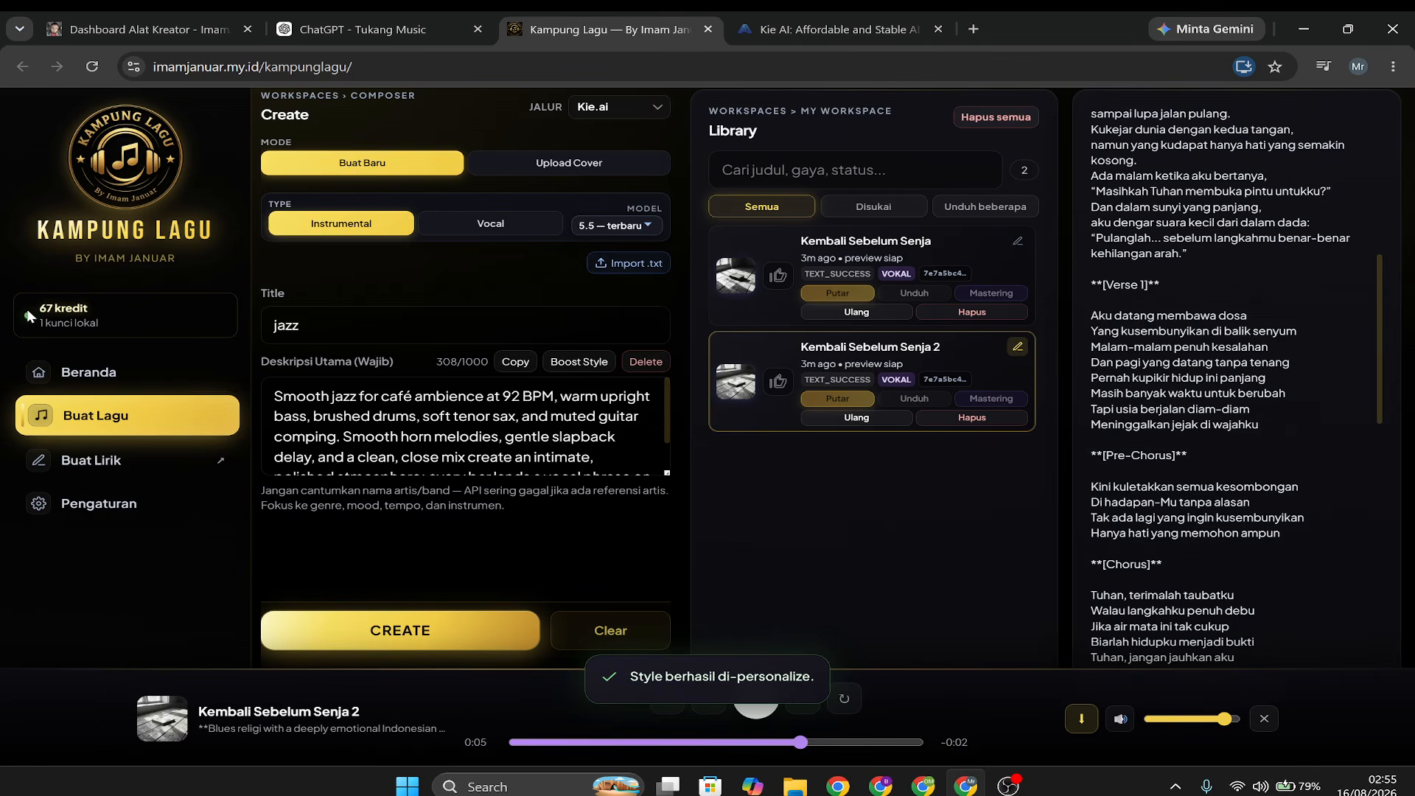
scroll(379, 417, "down", 1)
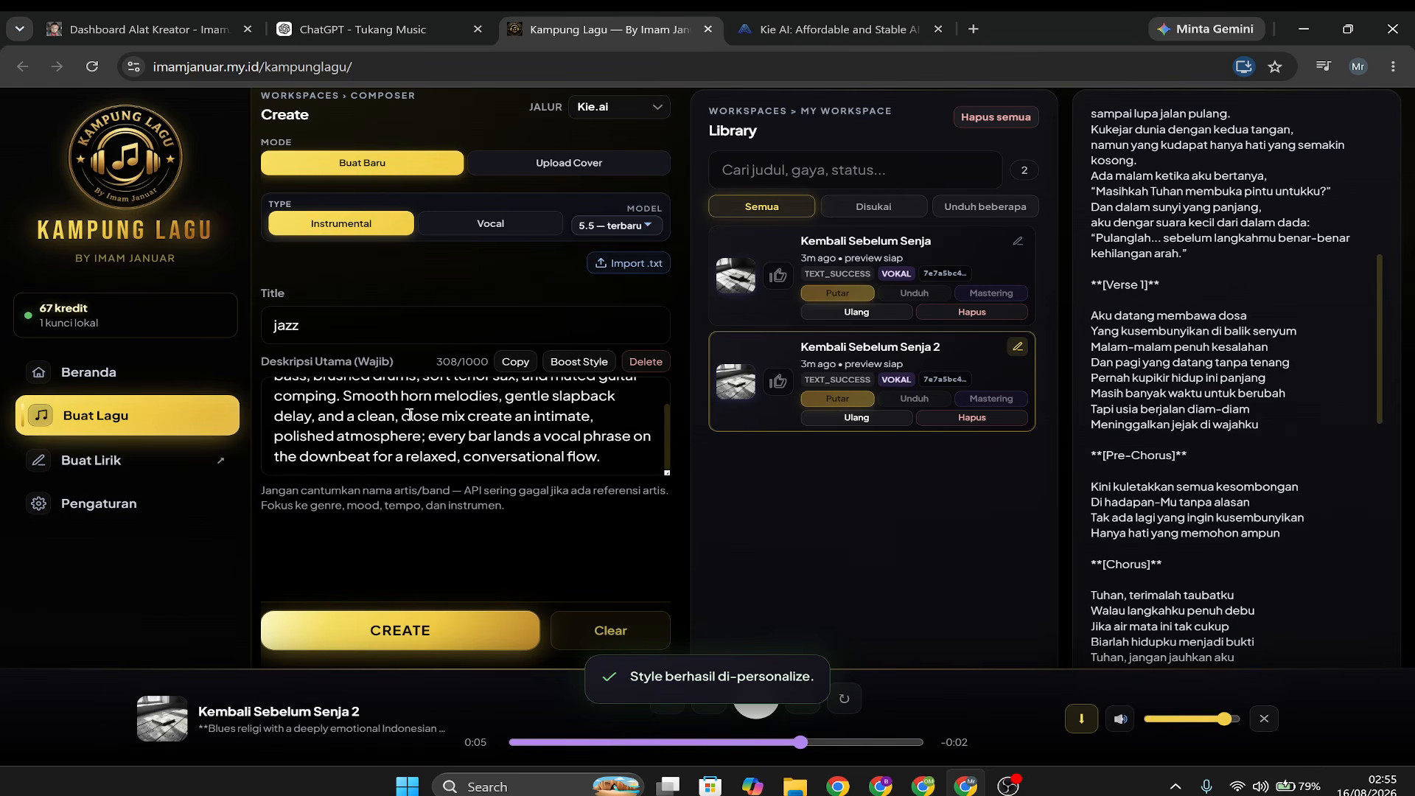
scroll(391, 422, "up", 2)
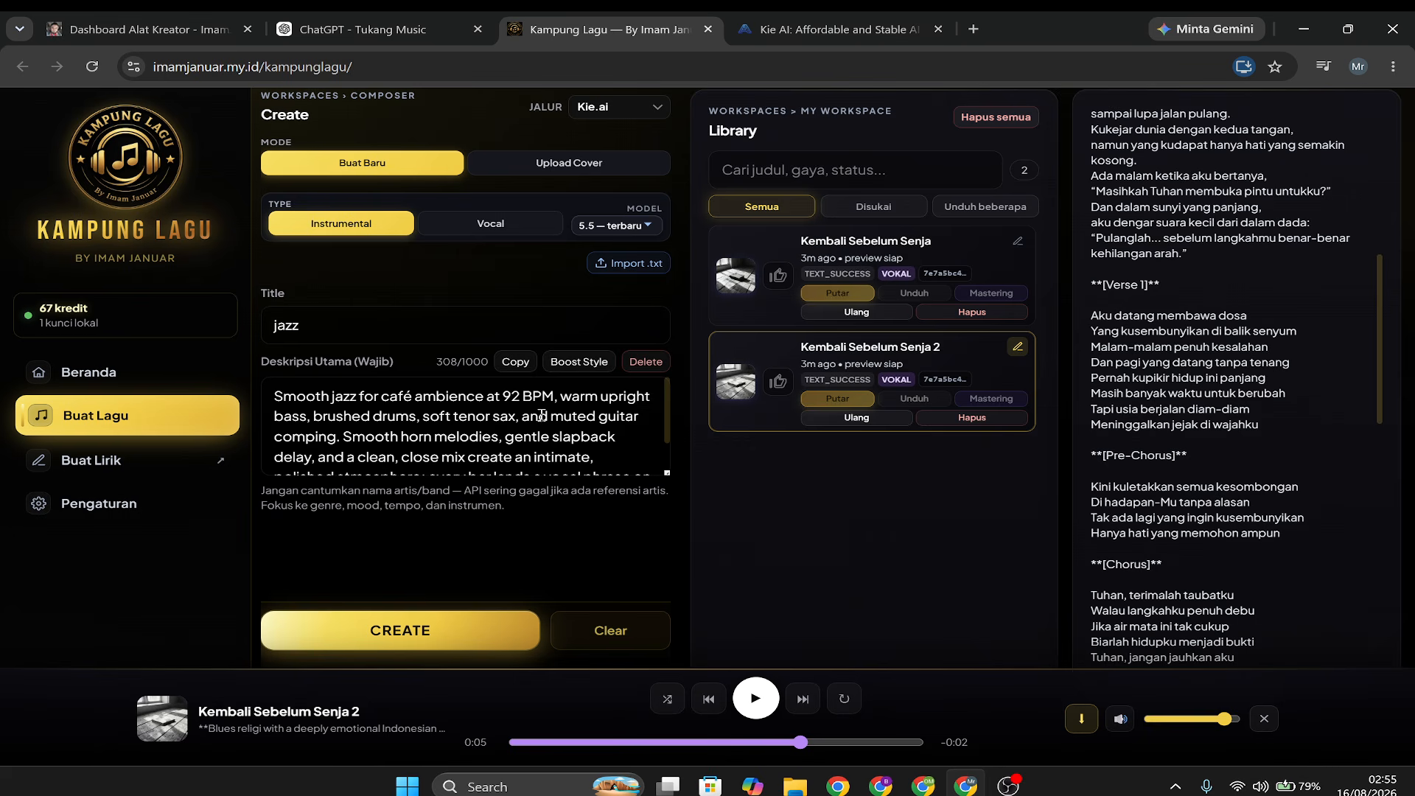
scroll(544, 426, "down", 1)
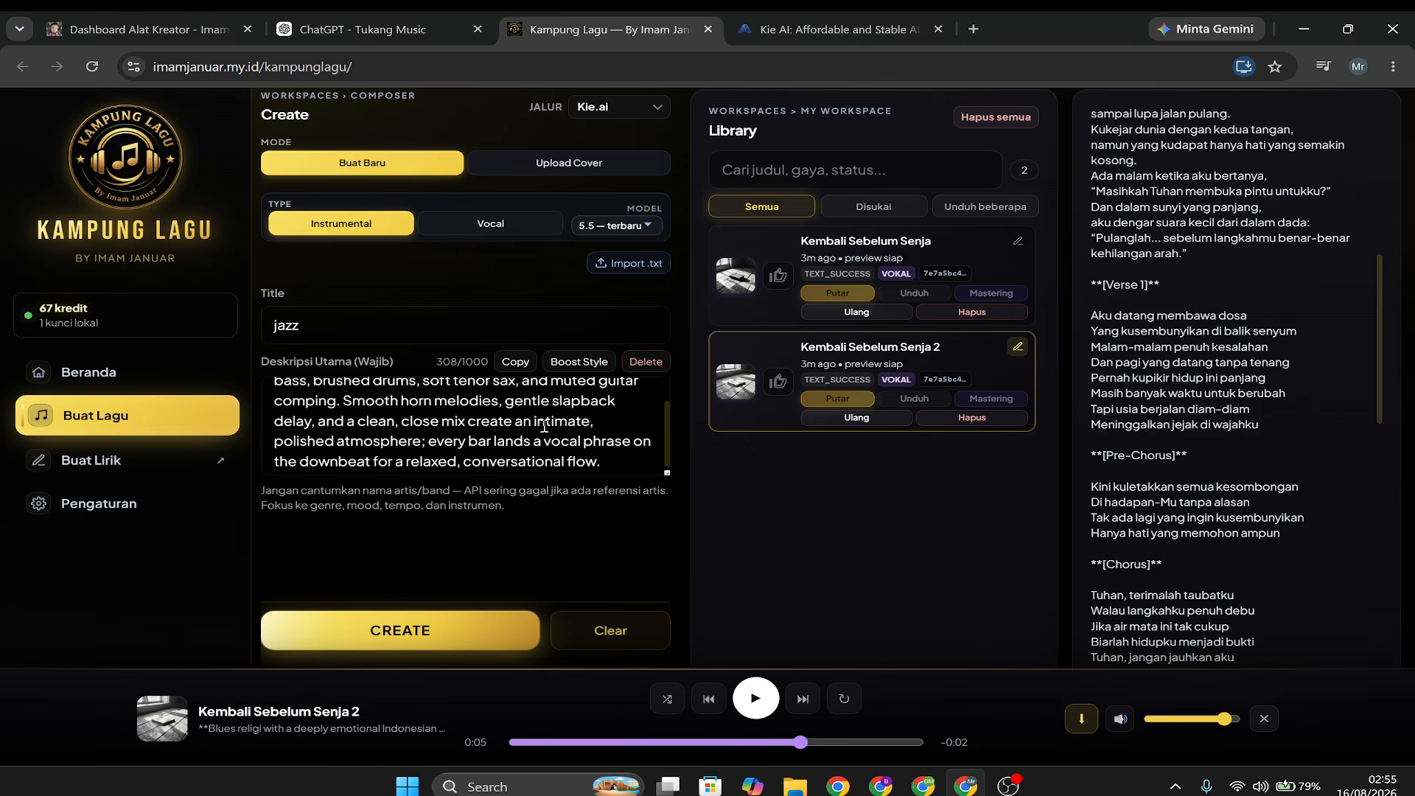
left_click(402, 643)
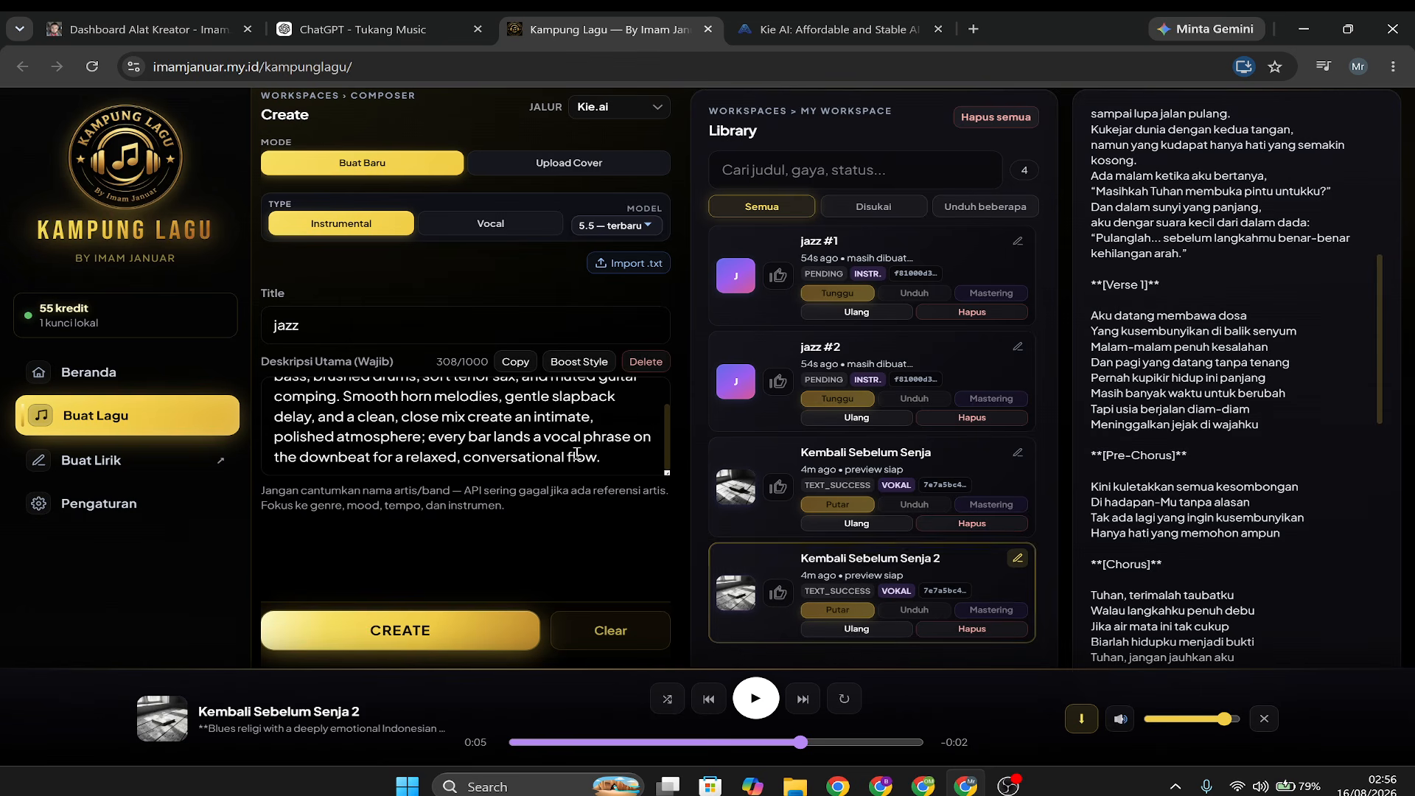
Preview the second generated jazz track and the first one, and pause playback.
scroll(538, 413, "up", 1)
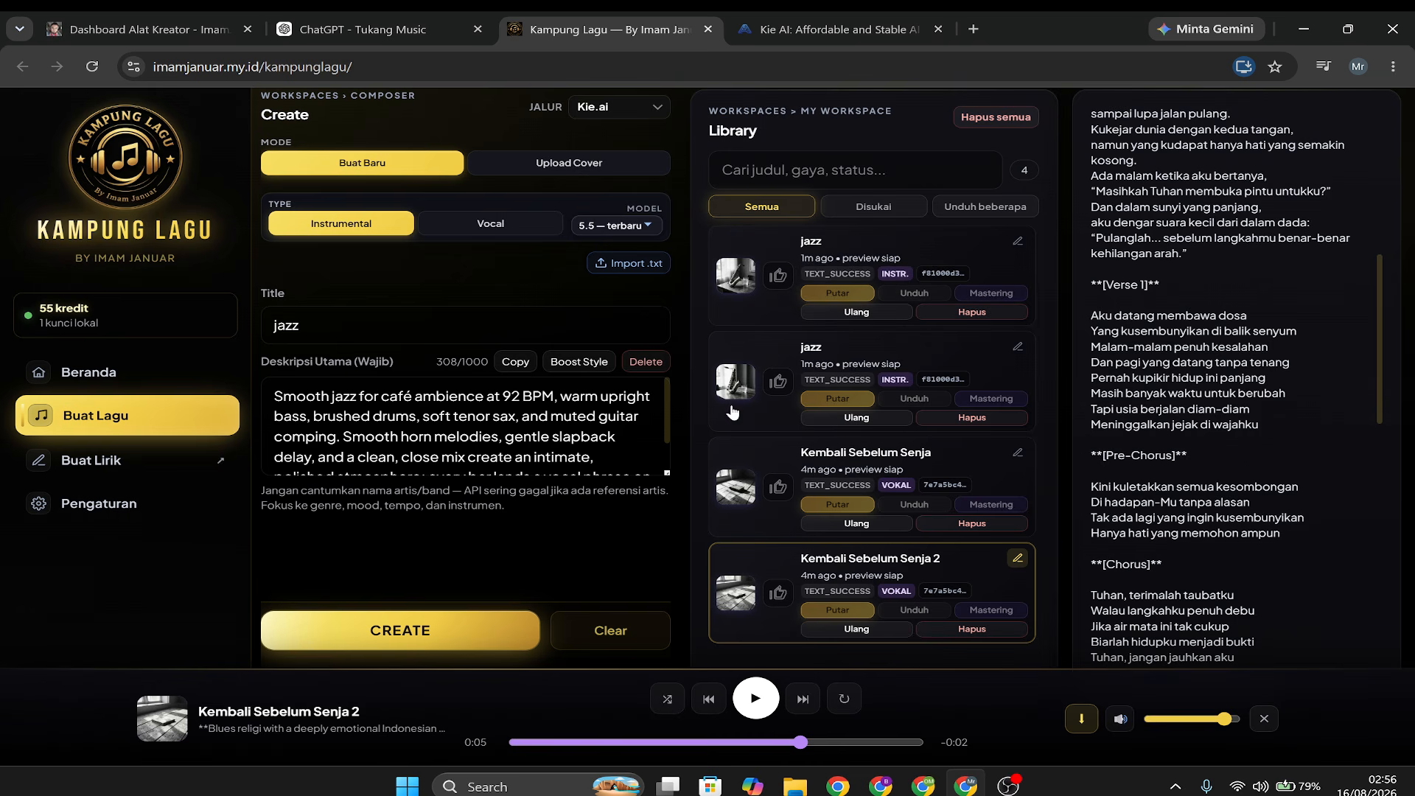
left_click(431, 415)
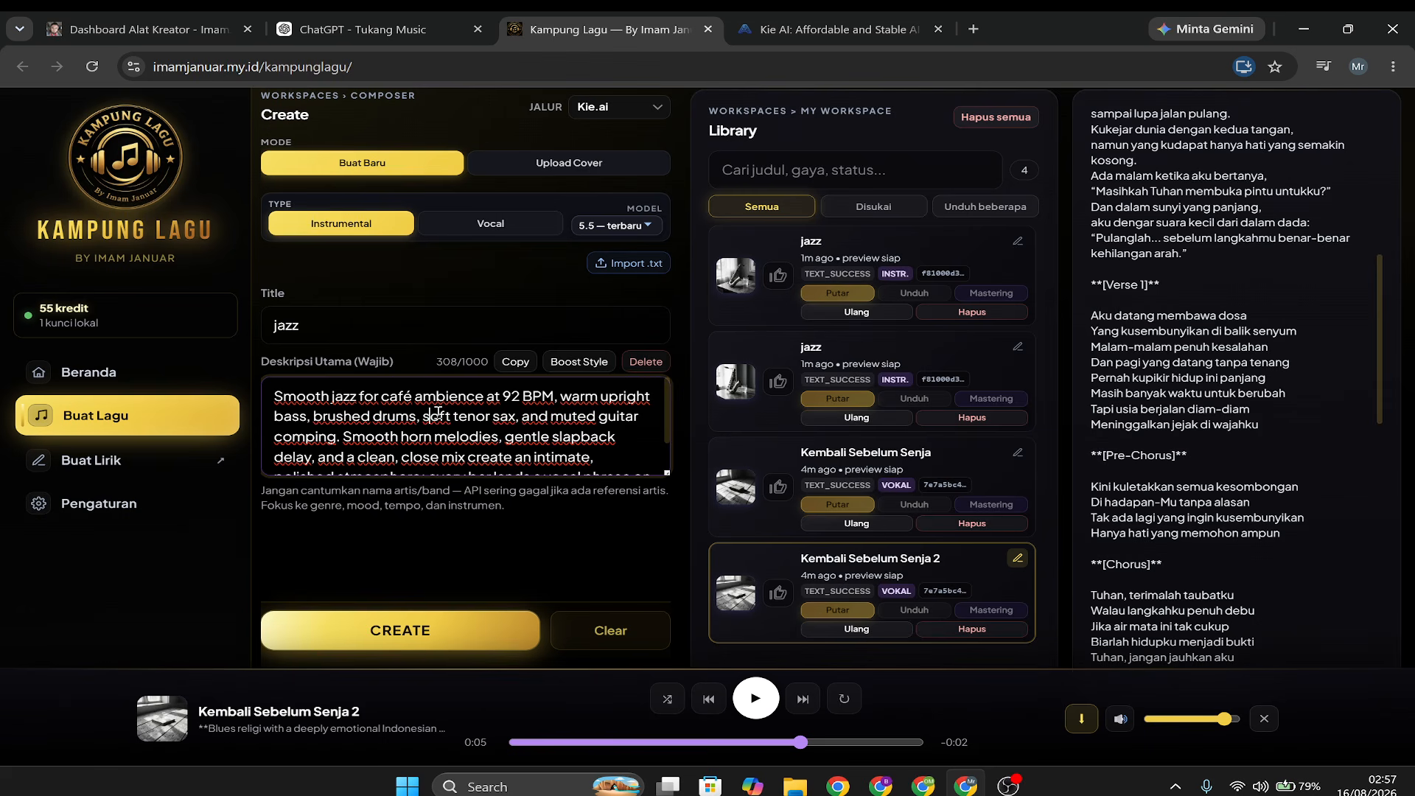
left_click(849, 399)
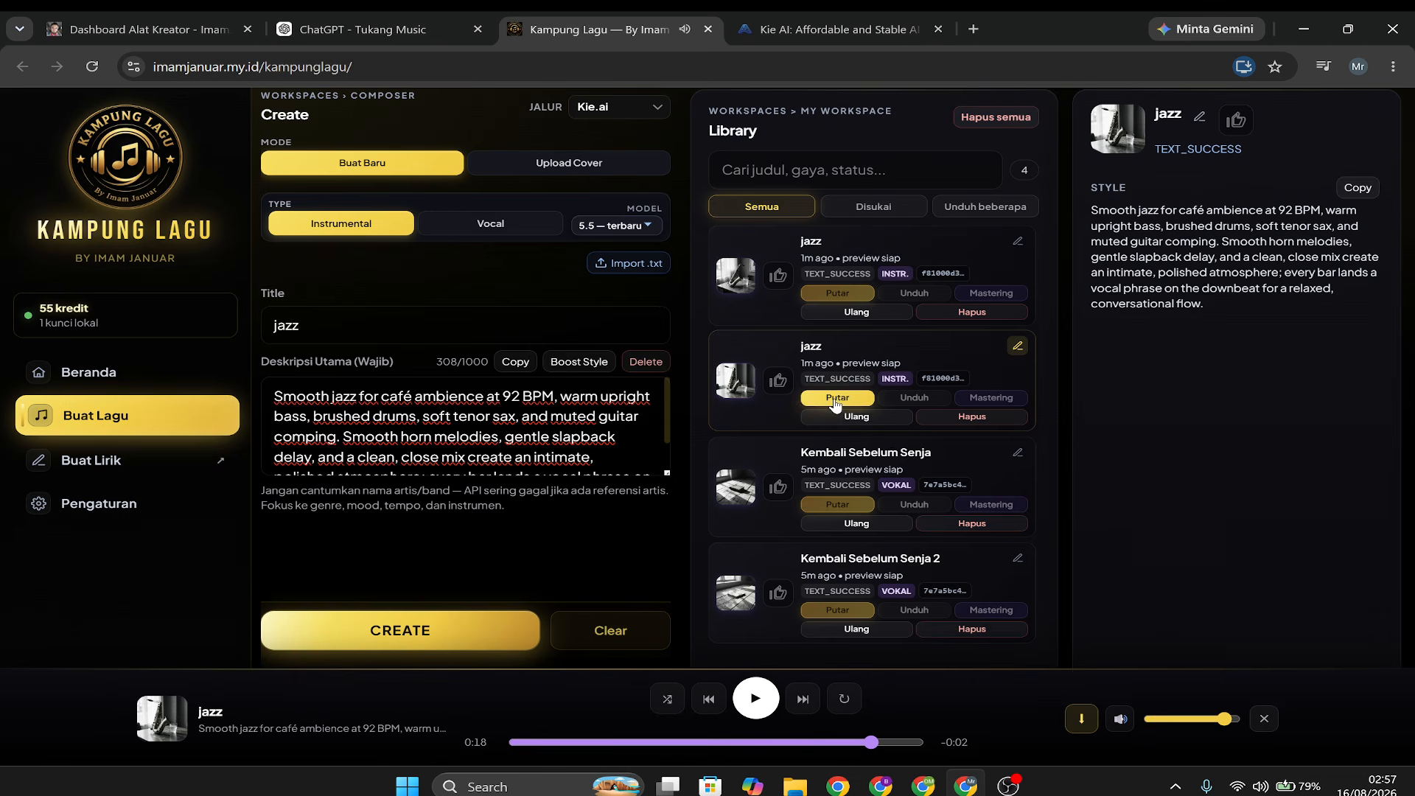
left_click(828, 295)
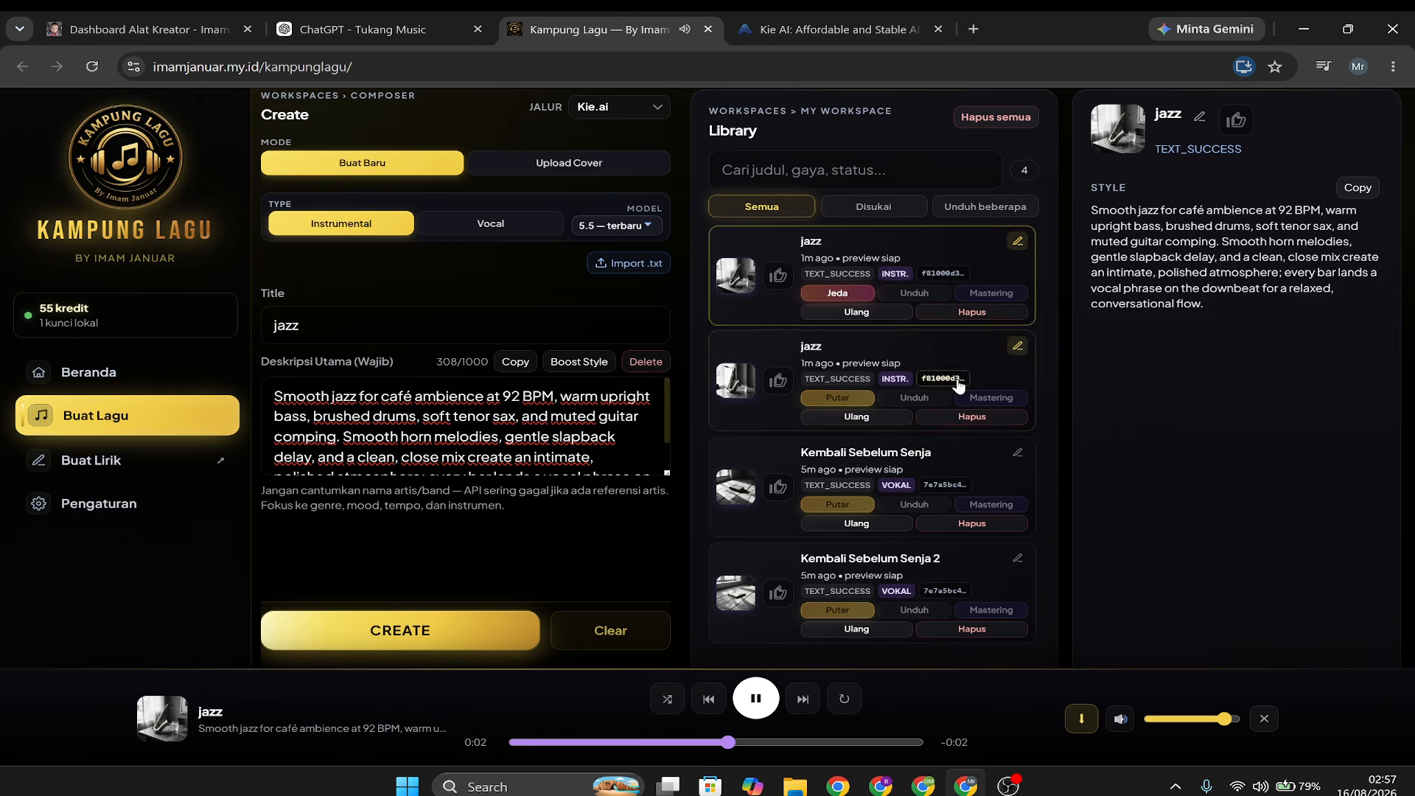
left_click(852, 299)
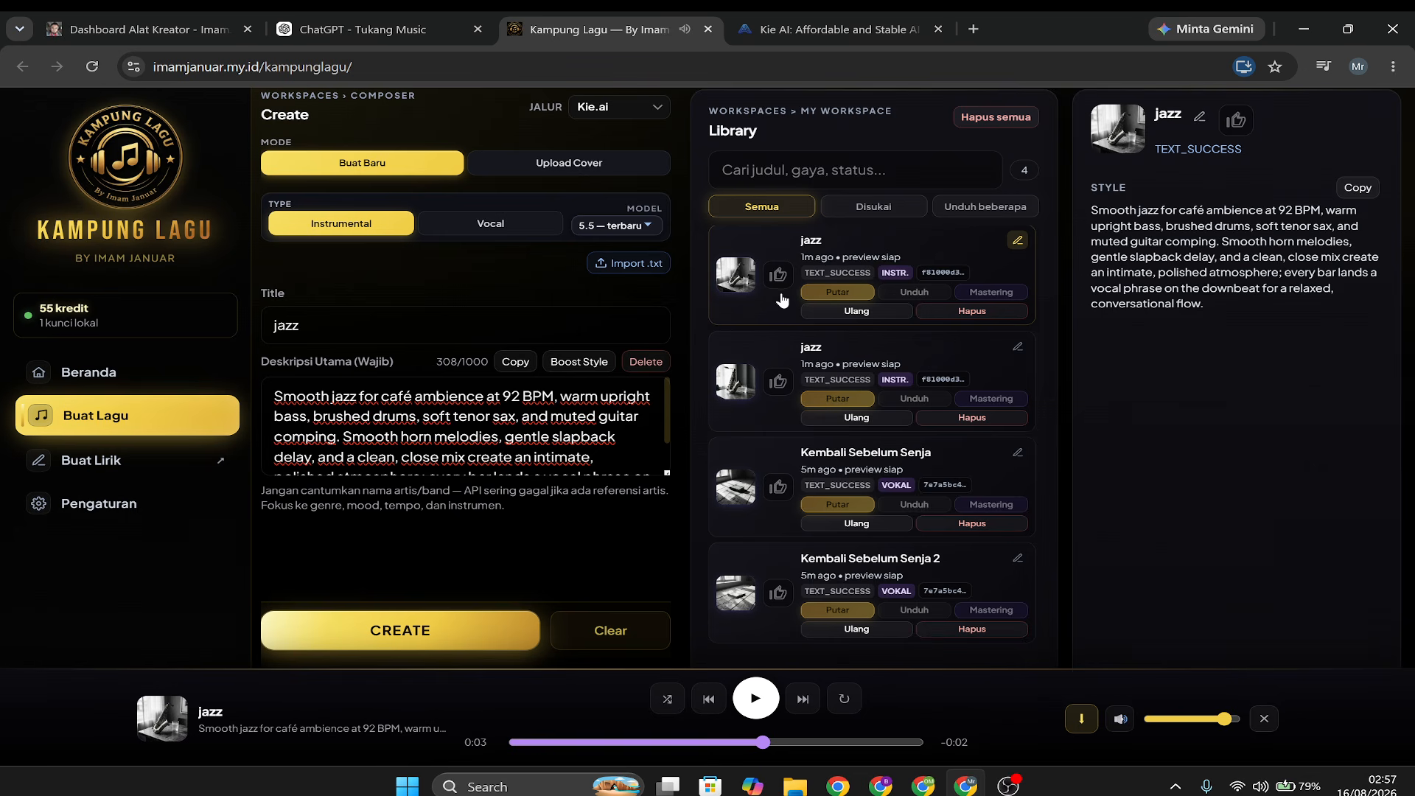
Rename the two generated jazz tracks "jazz 1" and "jazz 2" in the library.
left_click(1018, 242)
left_click(905, 238)
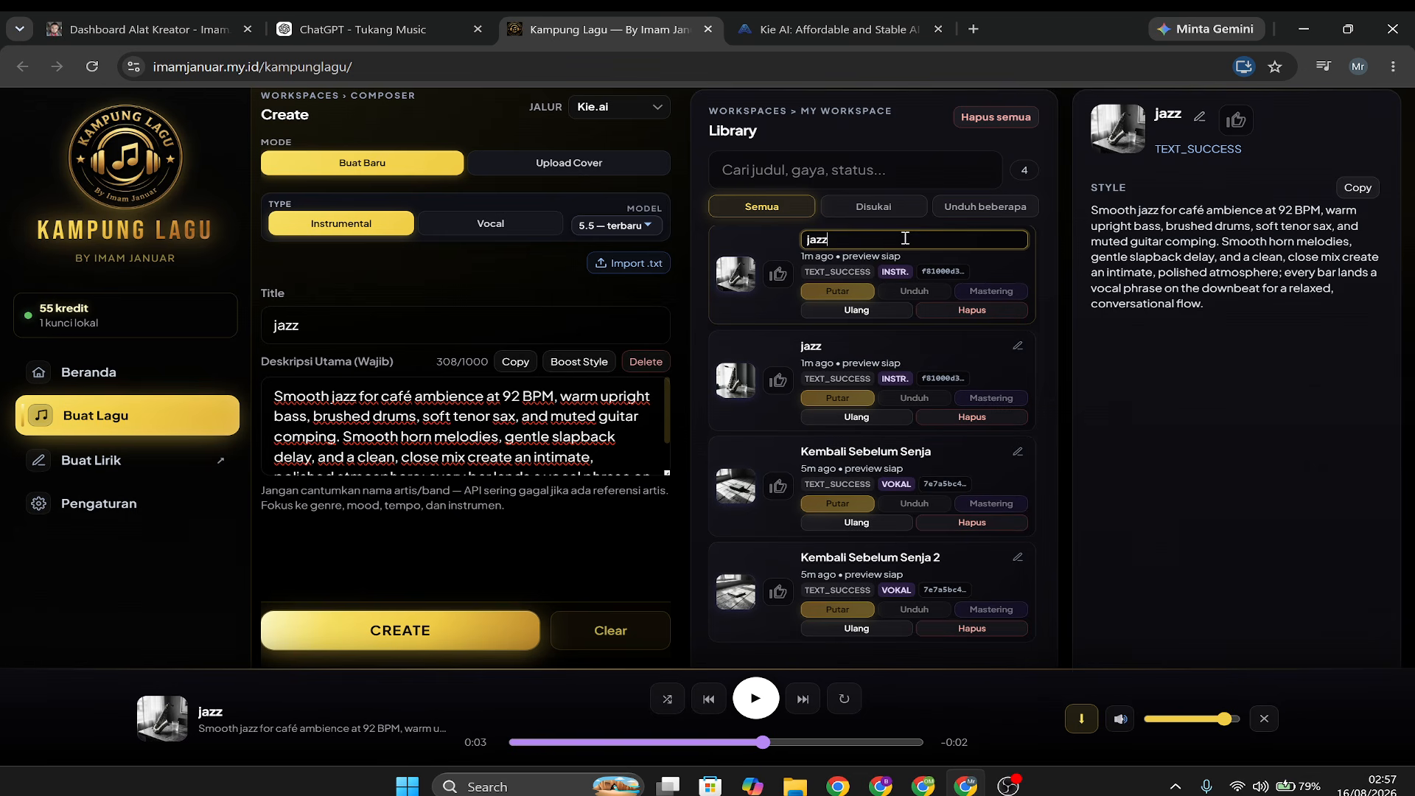
key("Return")
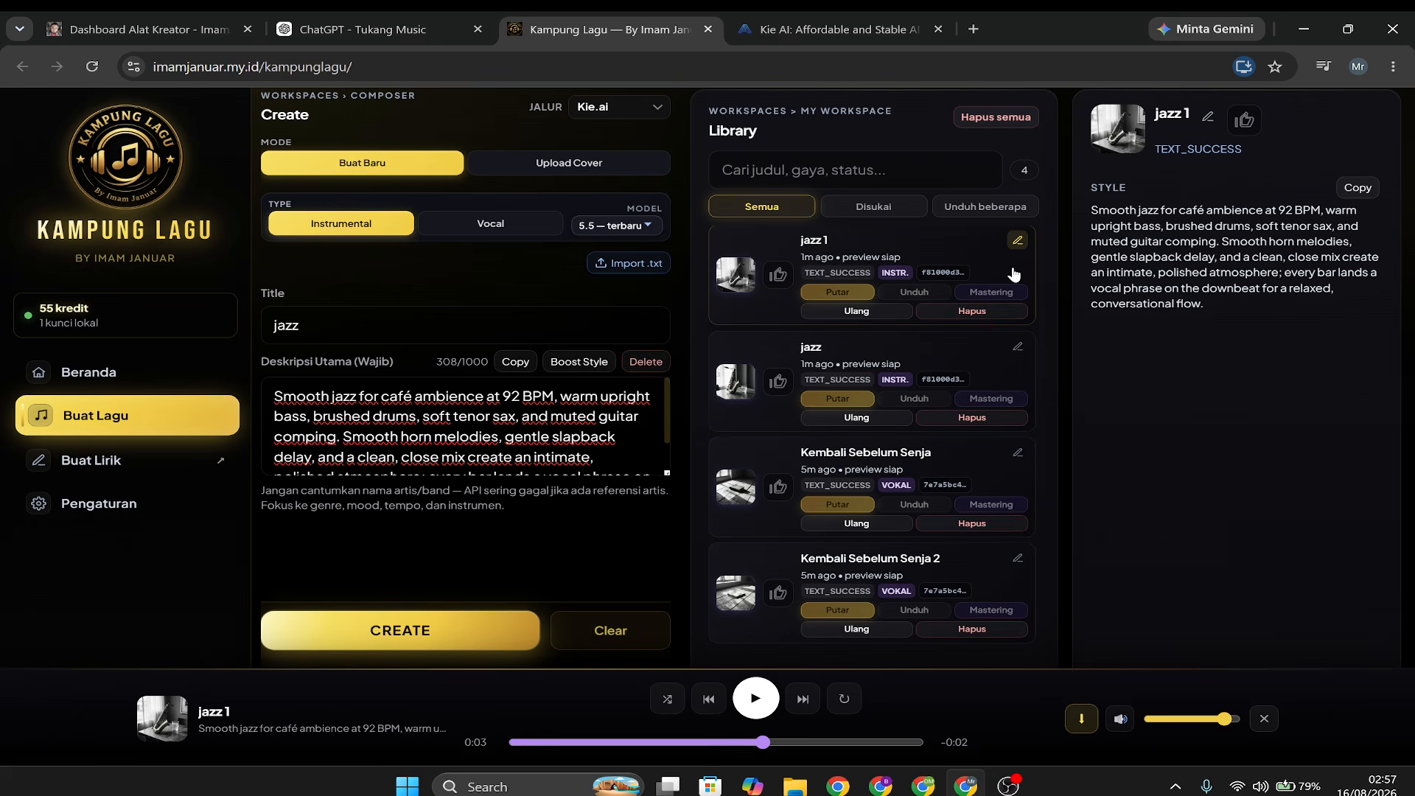
left_click(1018, 345)
left_click(918, 338)
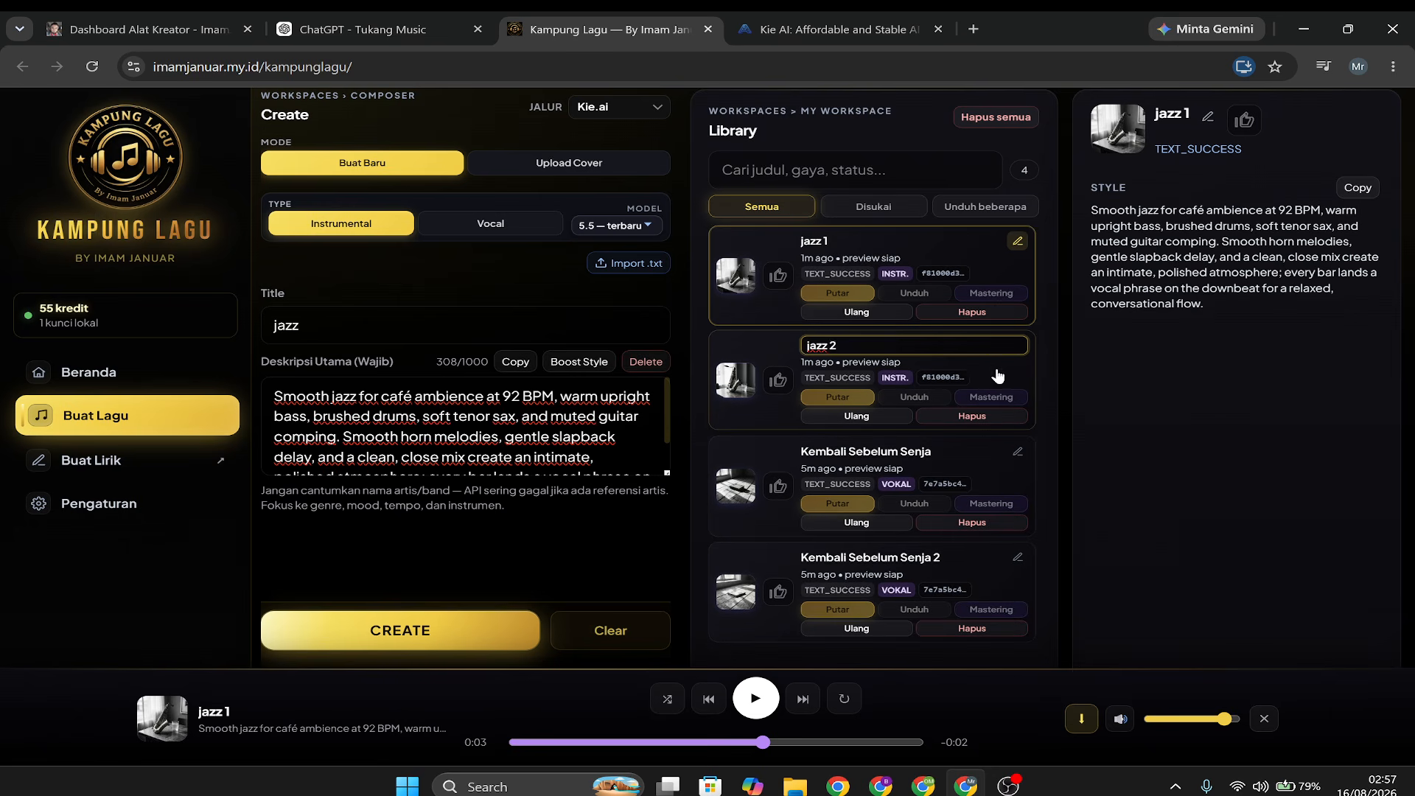
key("Return")
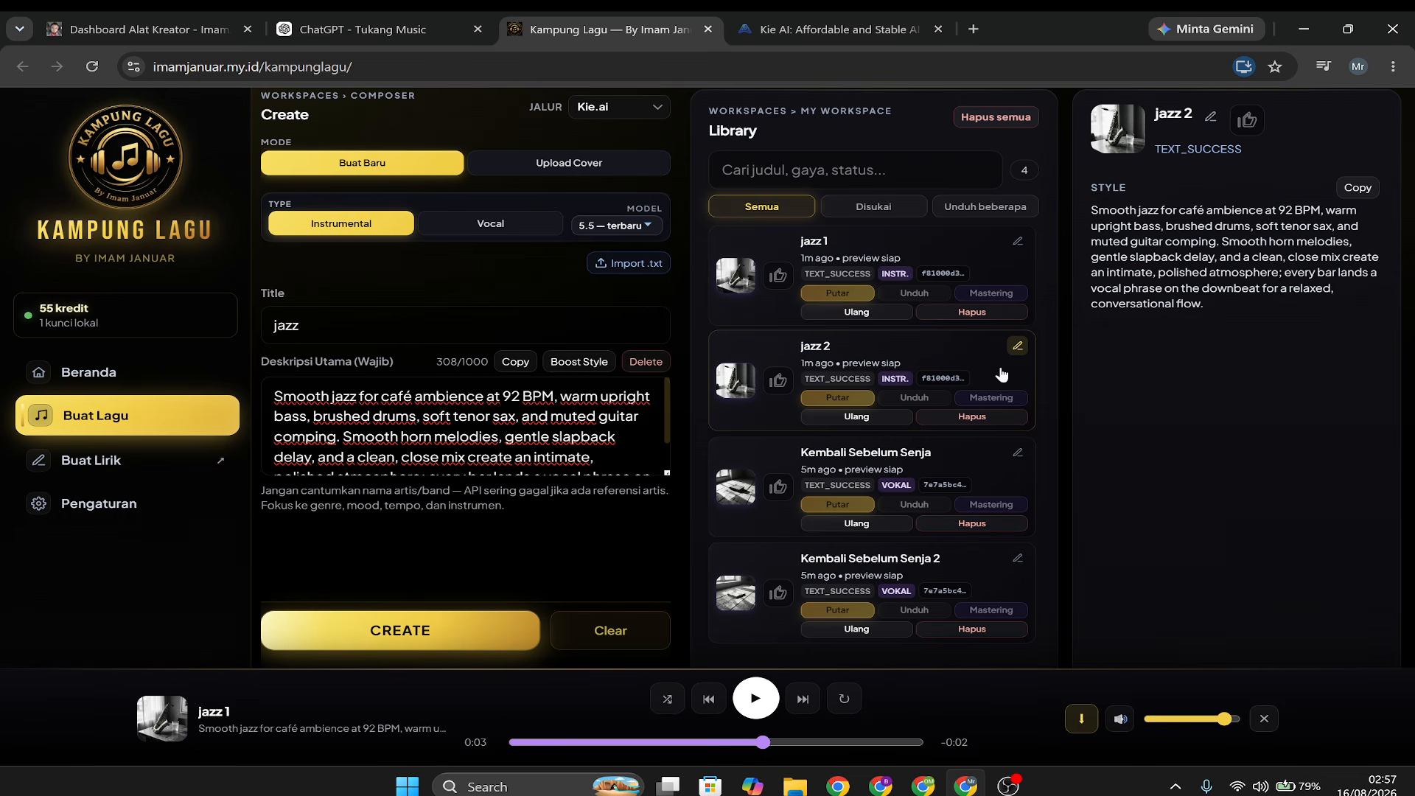
left_click(901, 358)
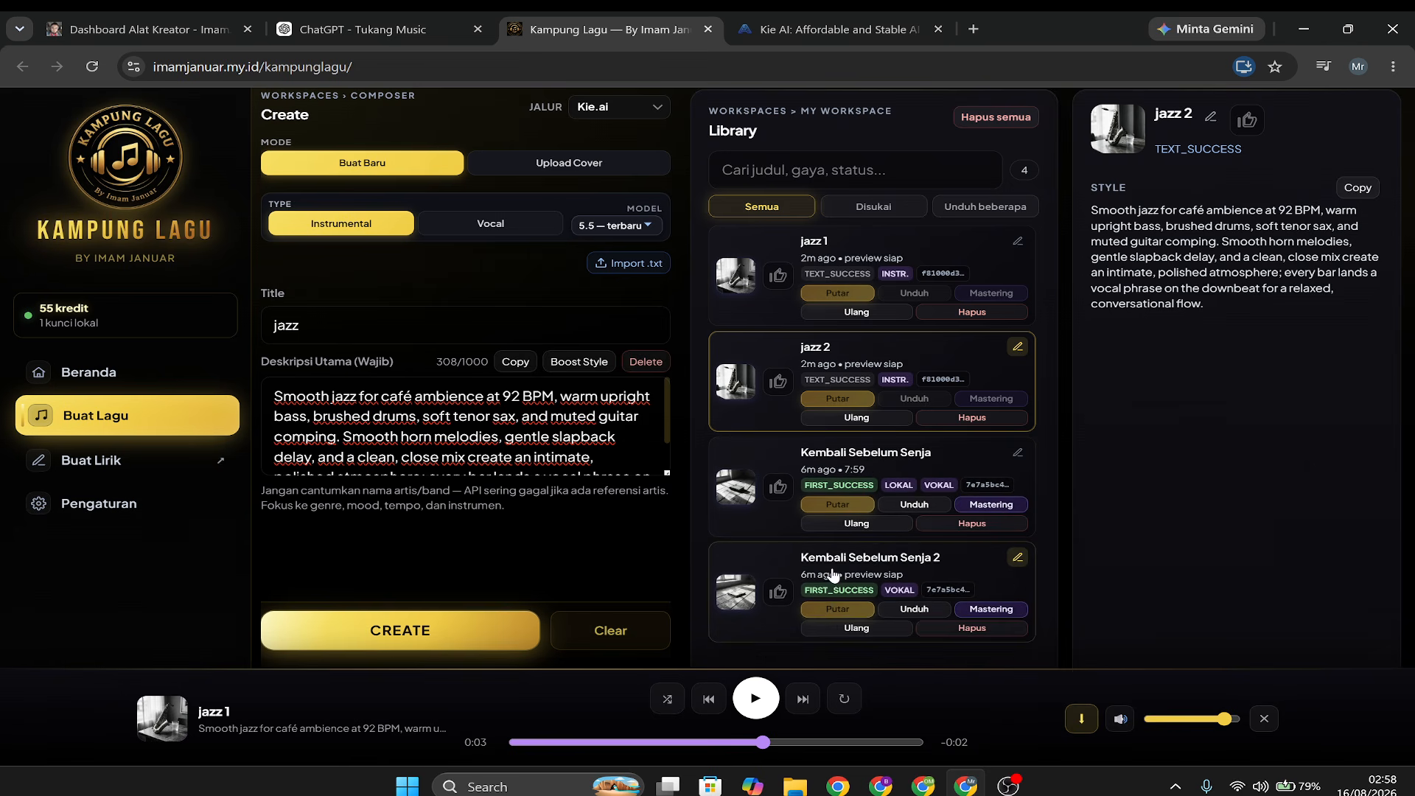
Start "Kembali Sebelum Senja 2", switch to "Kembali Sebelum Senja", skip ahead to about 1:55 to listen, and pause it.
left_click(829, 618)
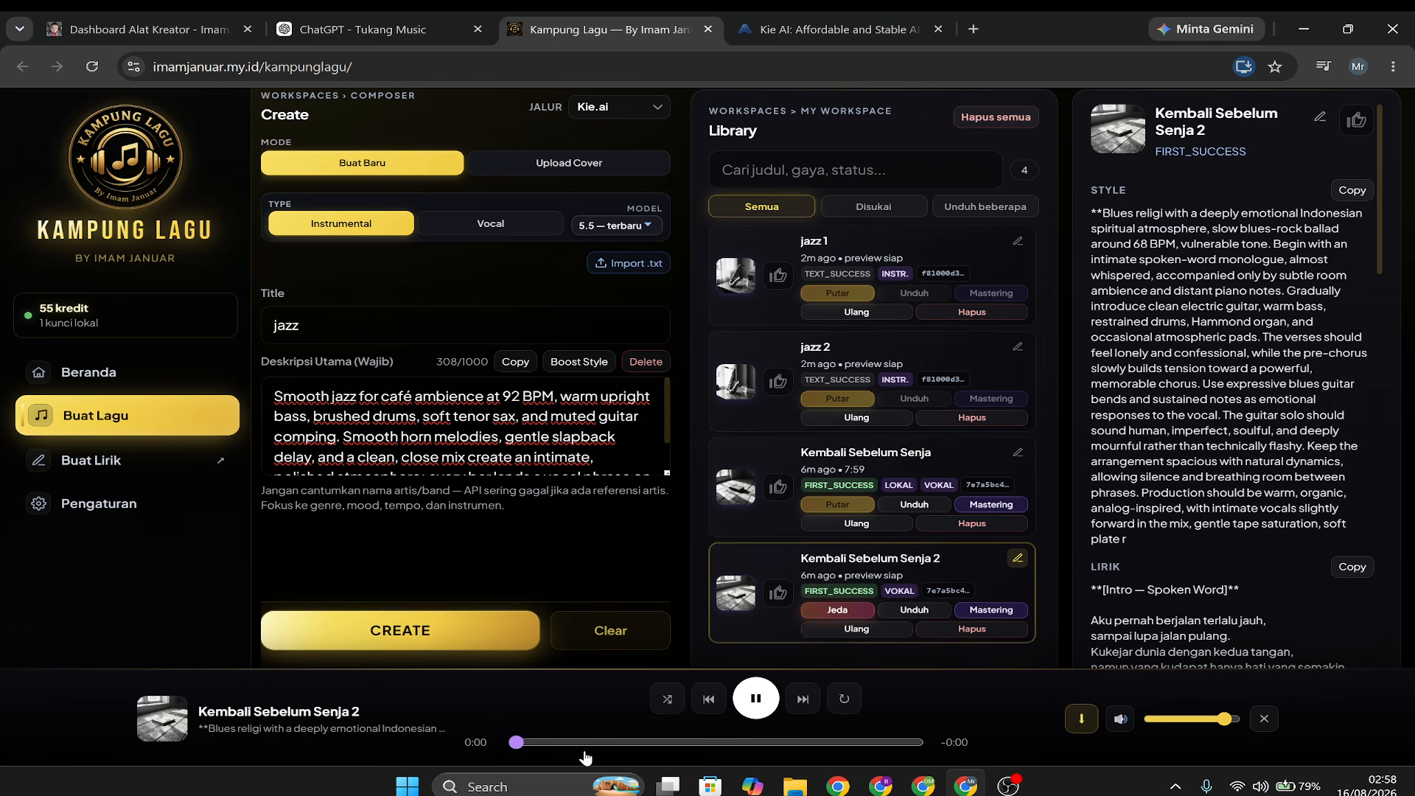
left_click(833, 509)
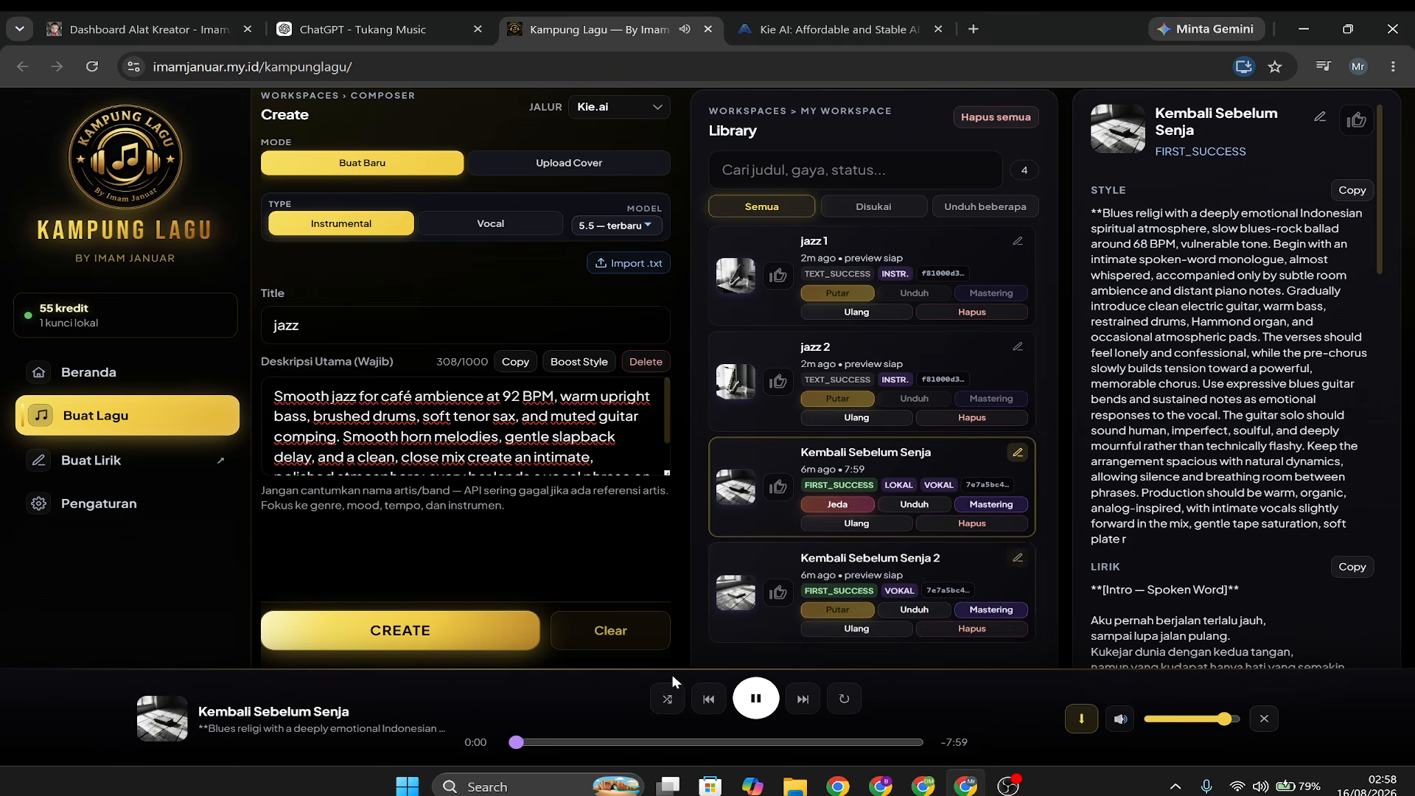
left_click(609, 743)
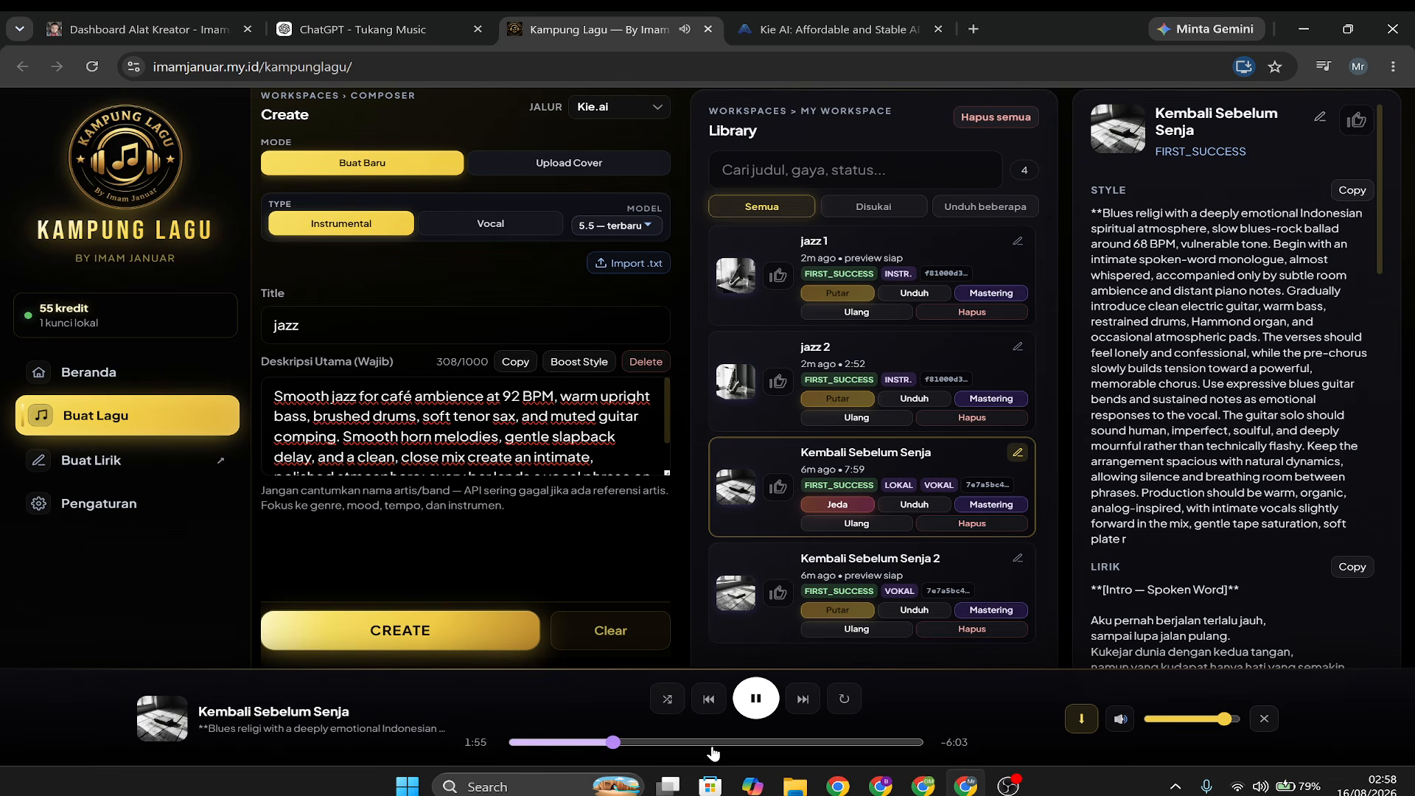
left_click(837, 505)
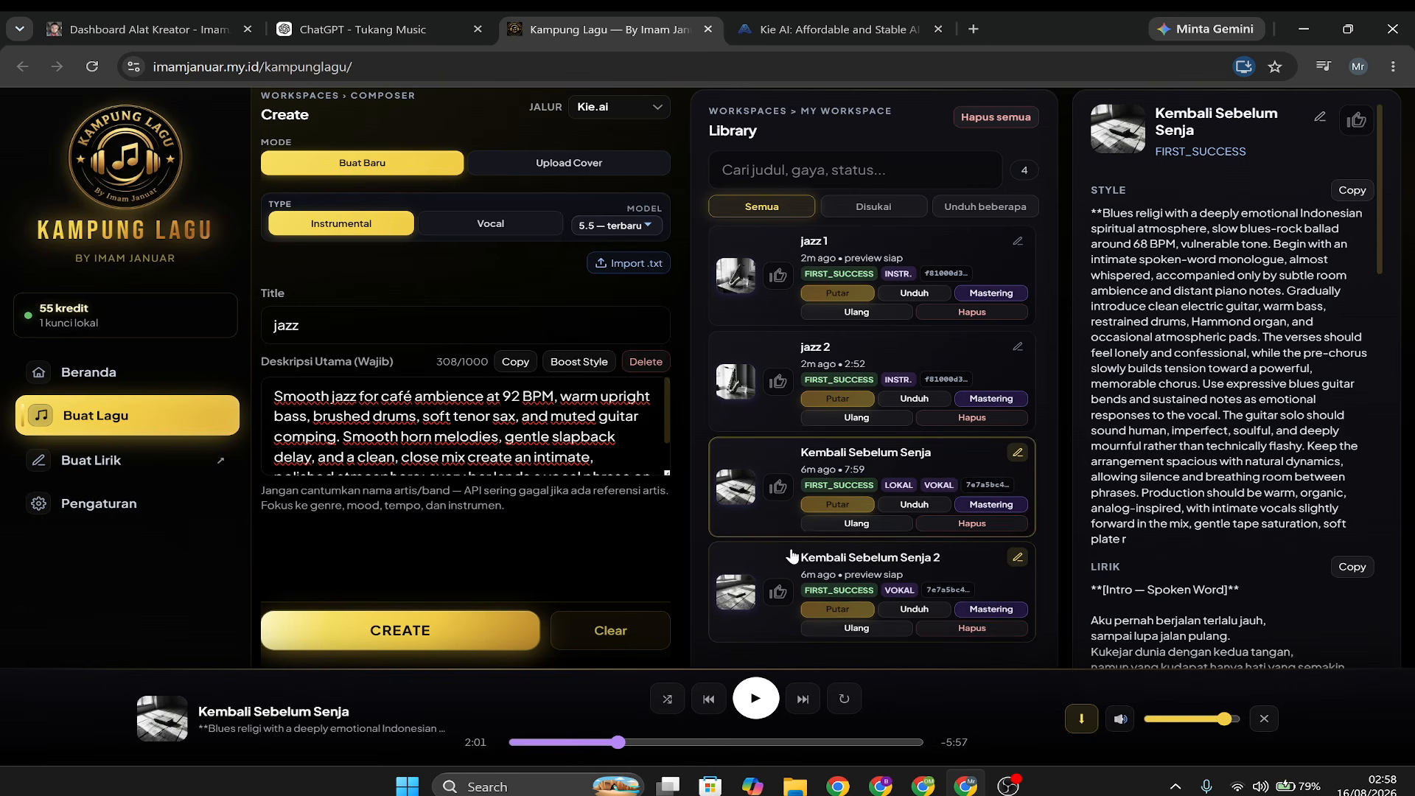
Open "Kembali Sebelum Senja" for mastering in Audioku, try the Pop preset, and settle on the Audioku Global preset.
left_click(989, 505)
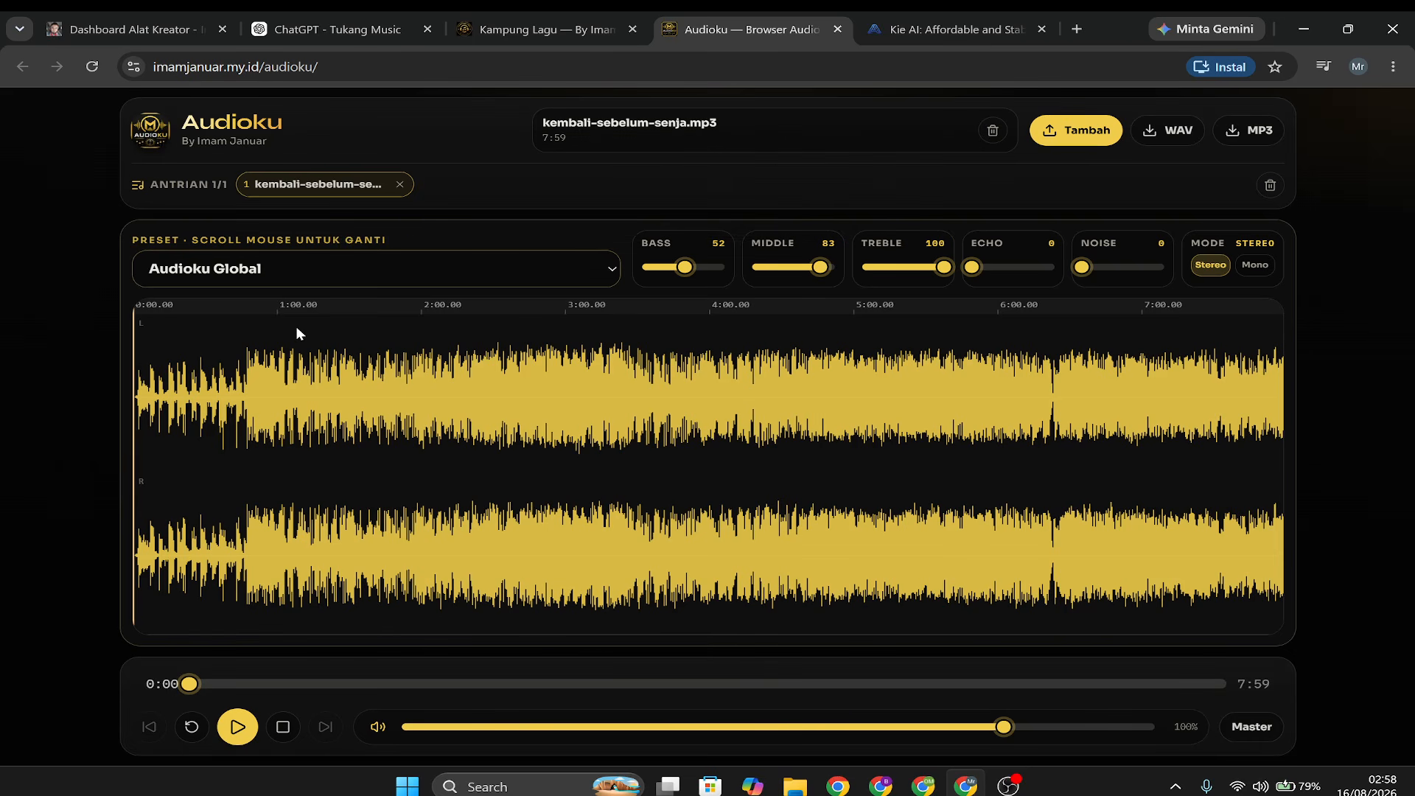
left_click(537, 272)
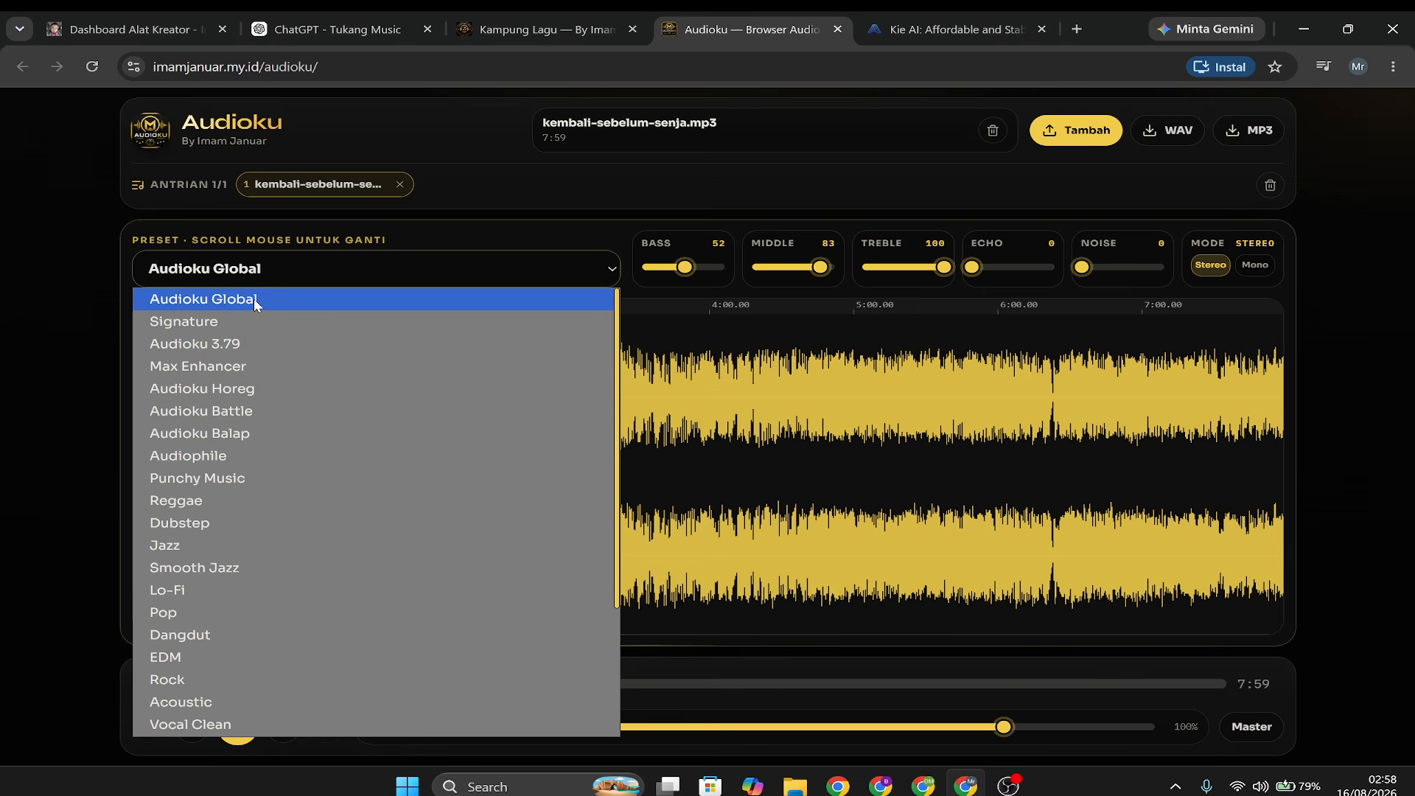
left_click(157, 613)
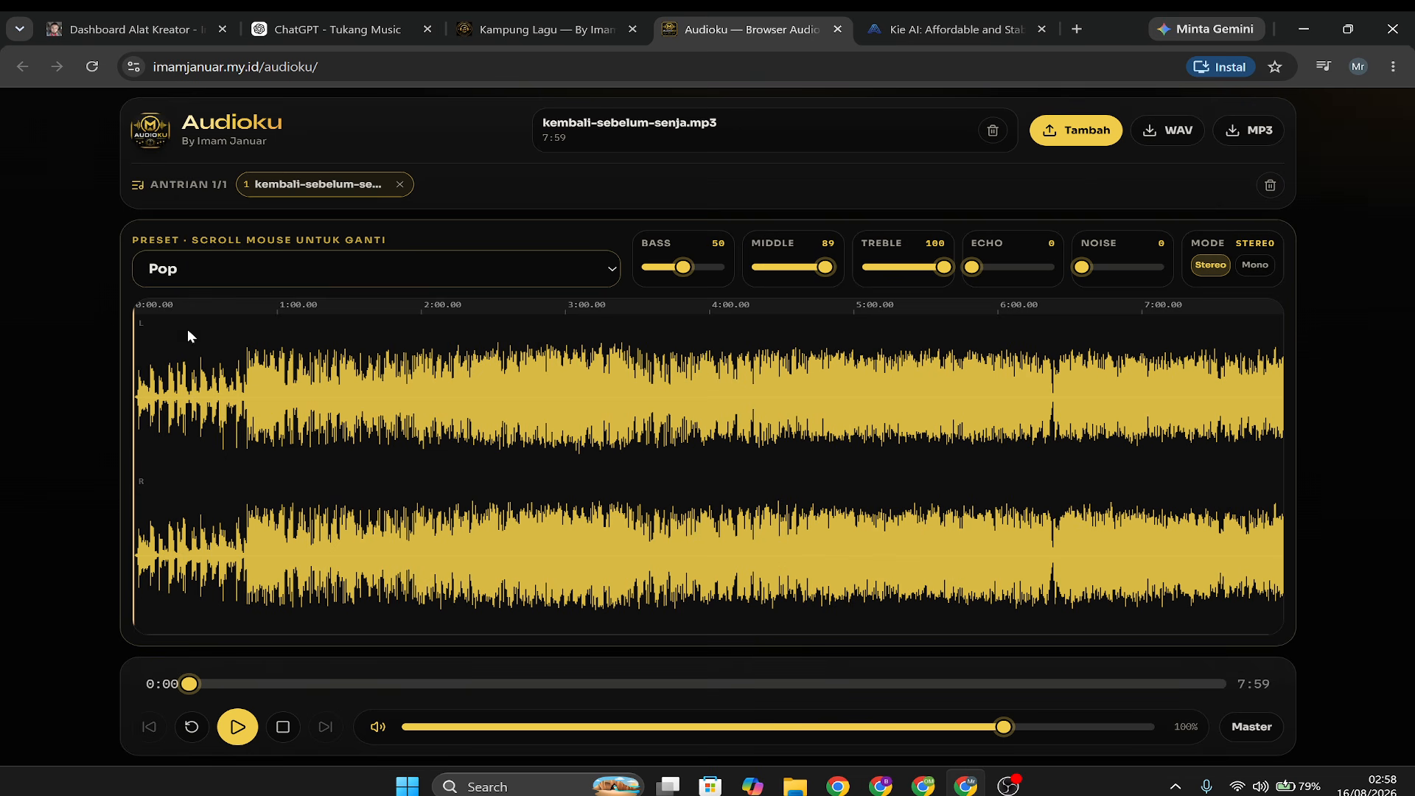
left_click(439, 264)
left_click(292, 292)
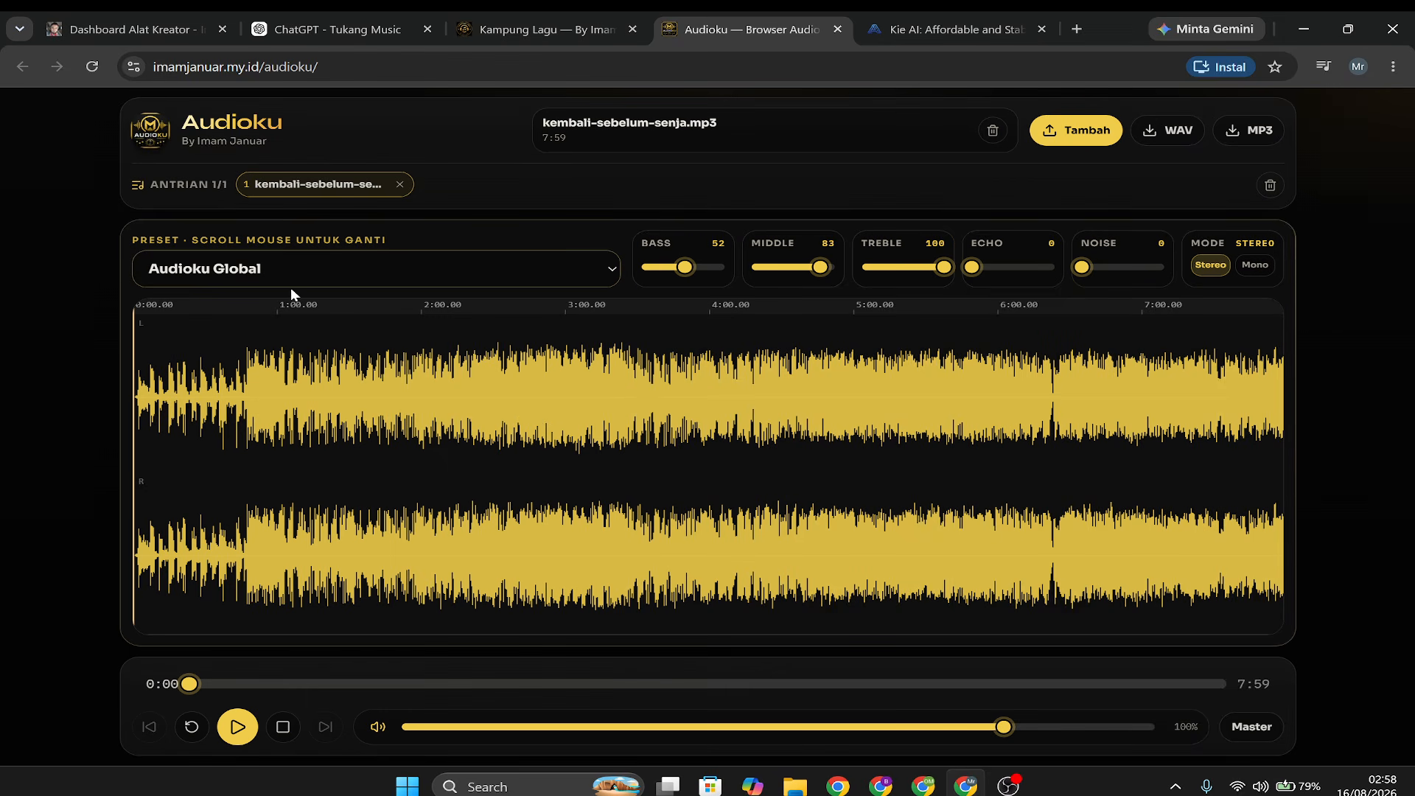
Listen to the original (Asli) sound around the end of the intro, pause it, and set the playback position to 0:41.
left_click(1259, 728)
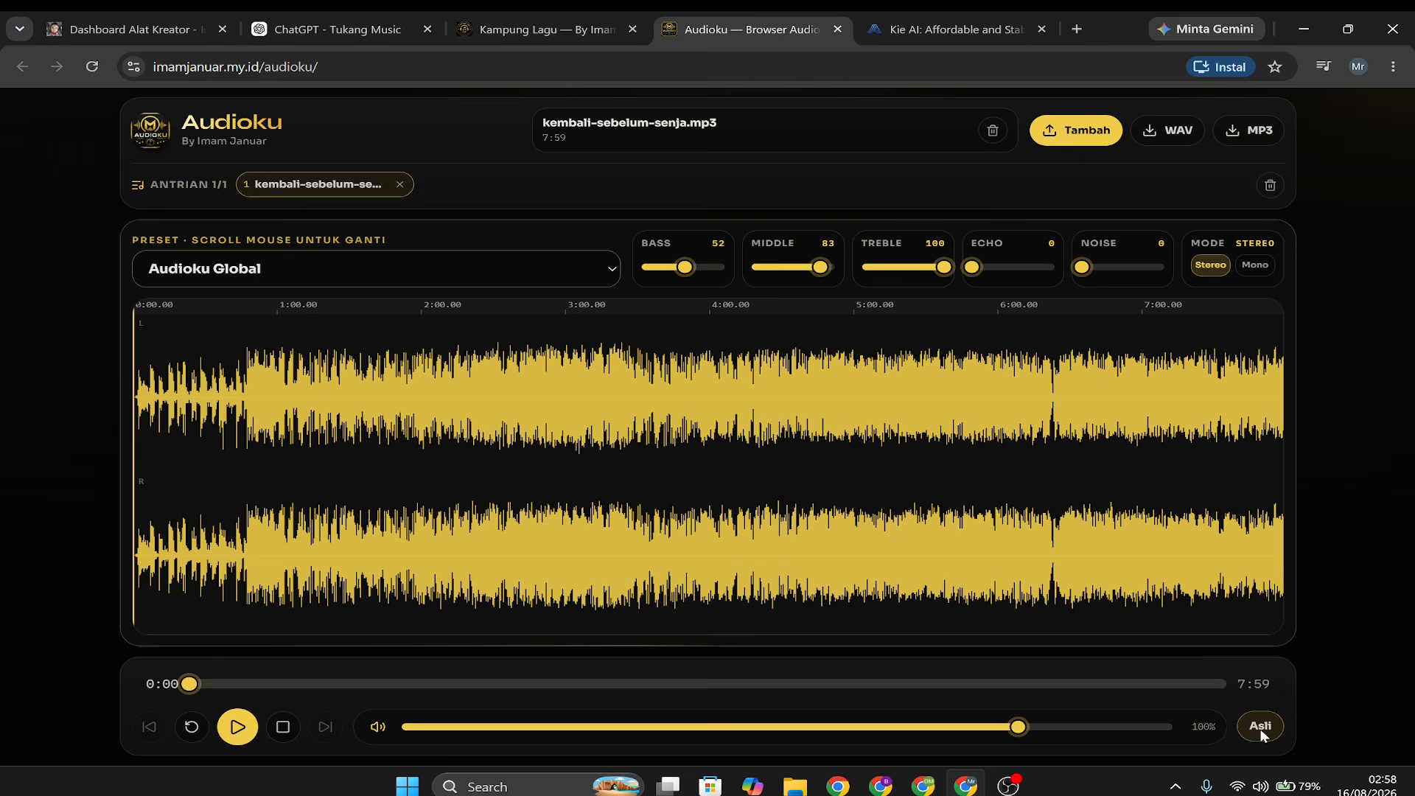
left_click(232, 727)
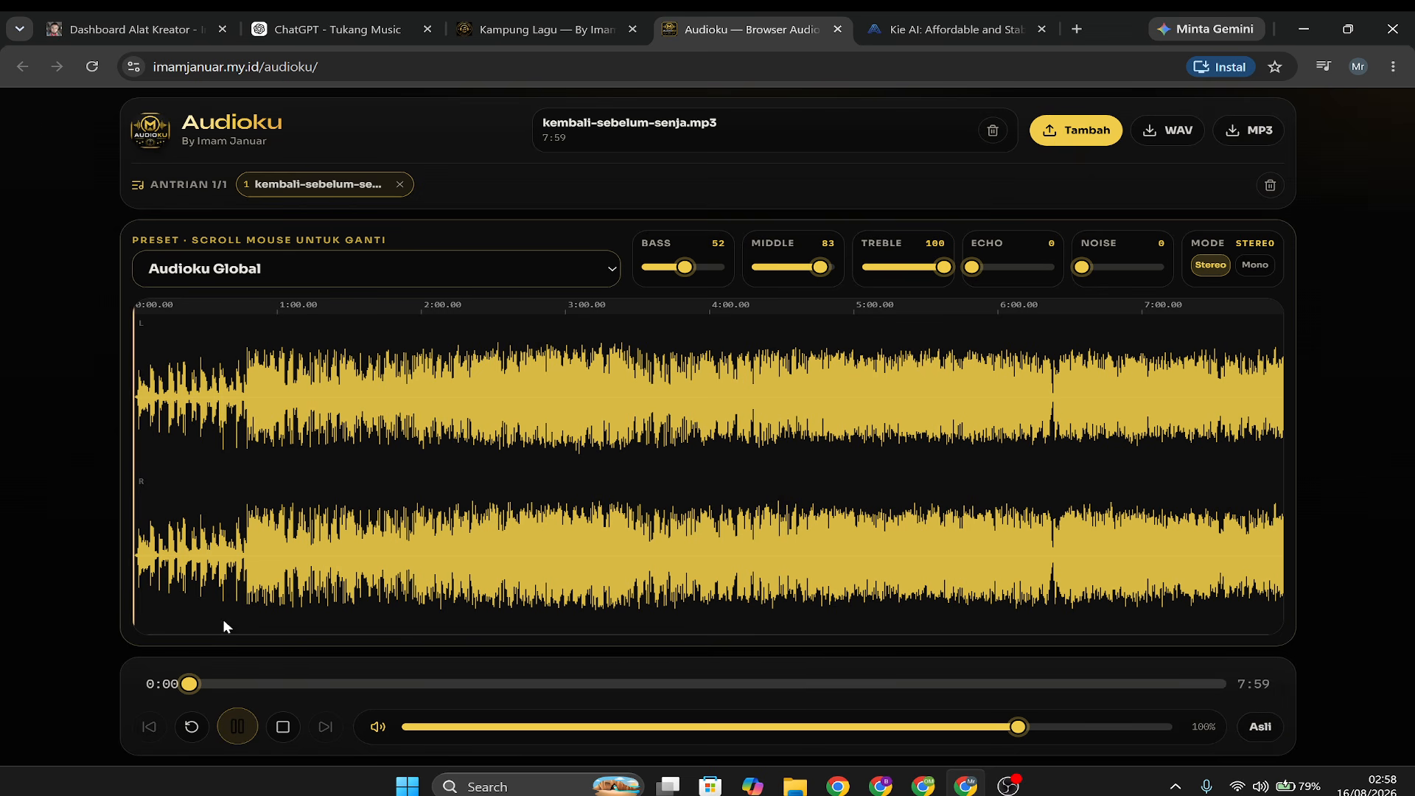
left_click(237, 580)
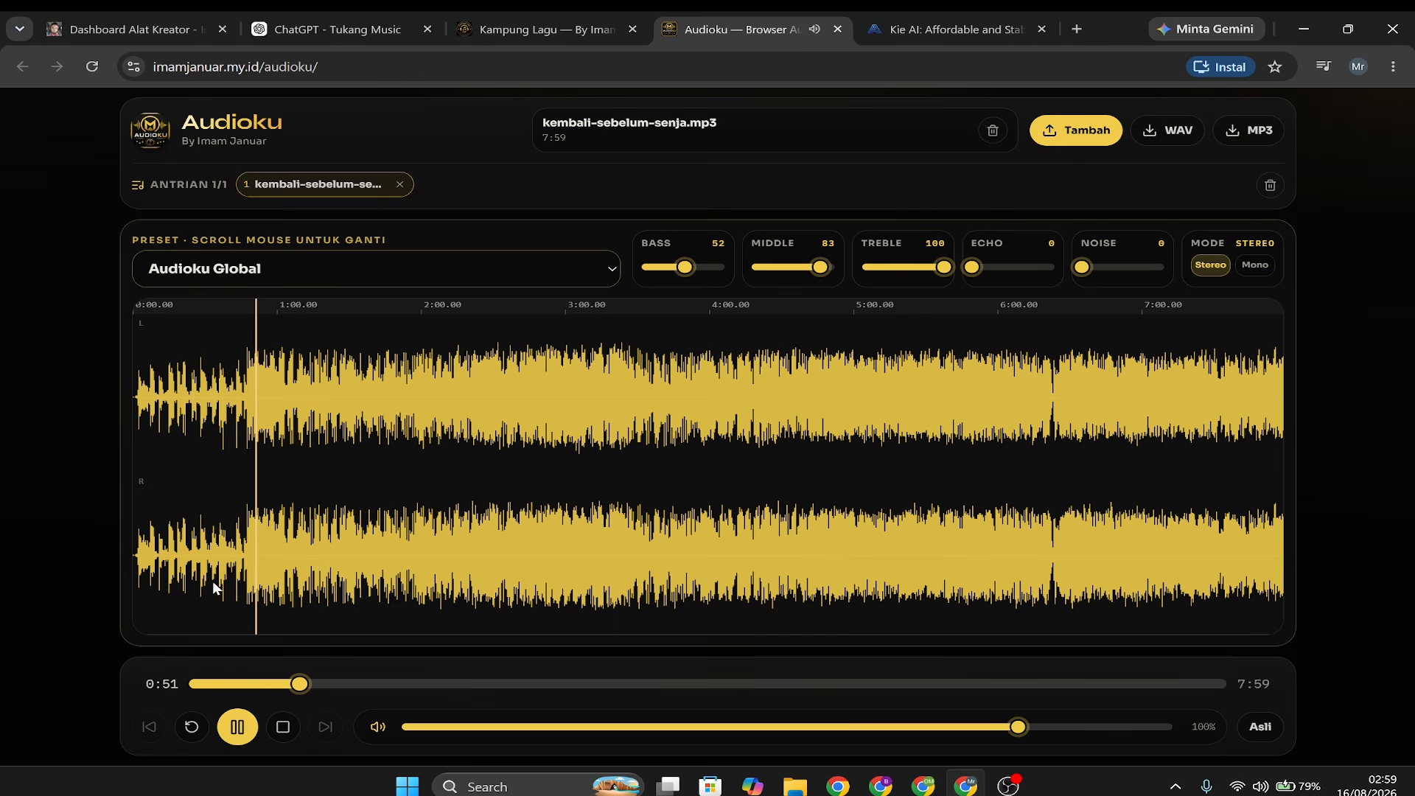
key("space")
left_click(247, 316)
left_click(233, 316)
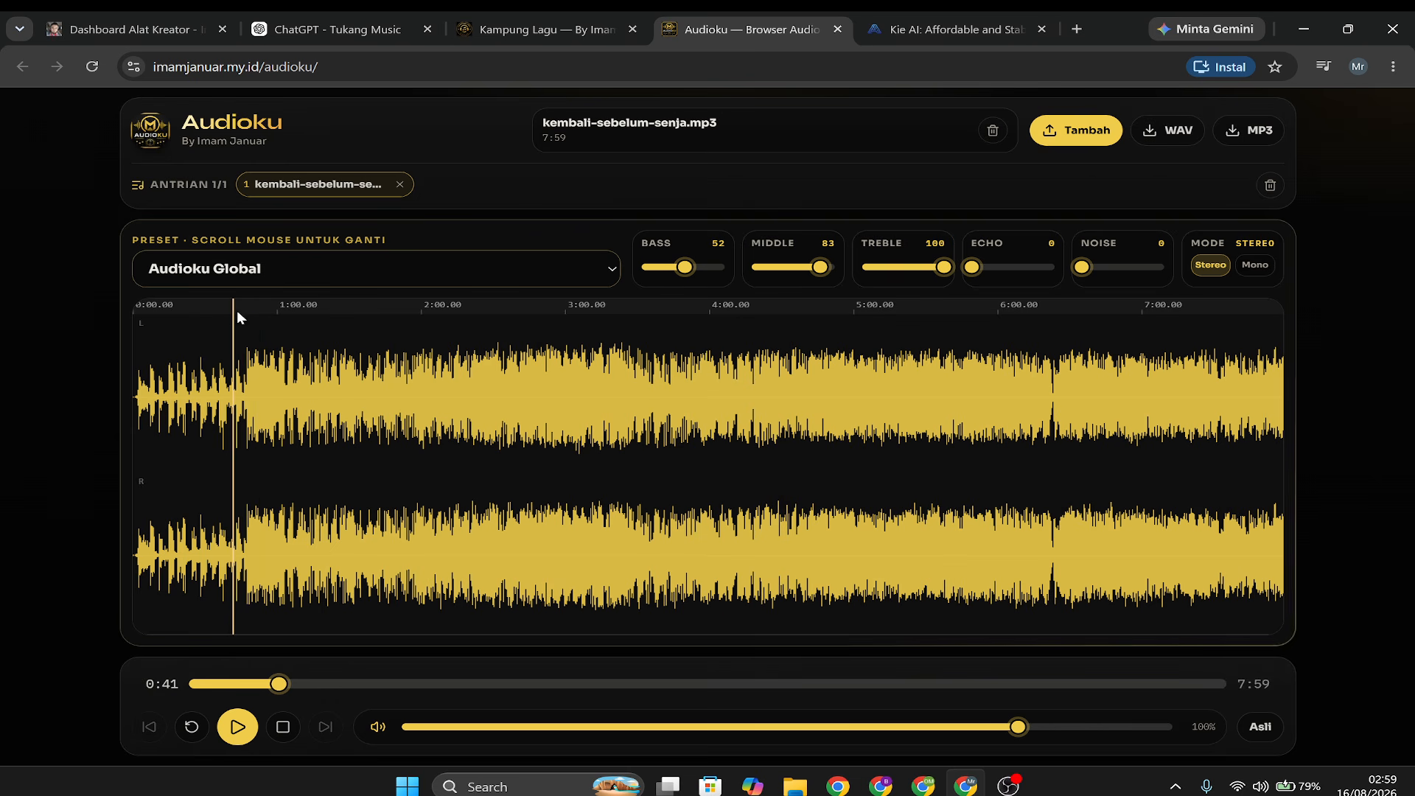
Play the mastered sound from 0:41, compare it with the original (Asli) during playback, and return to Master.
left_click(1270, 728)
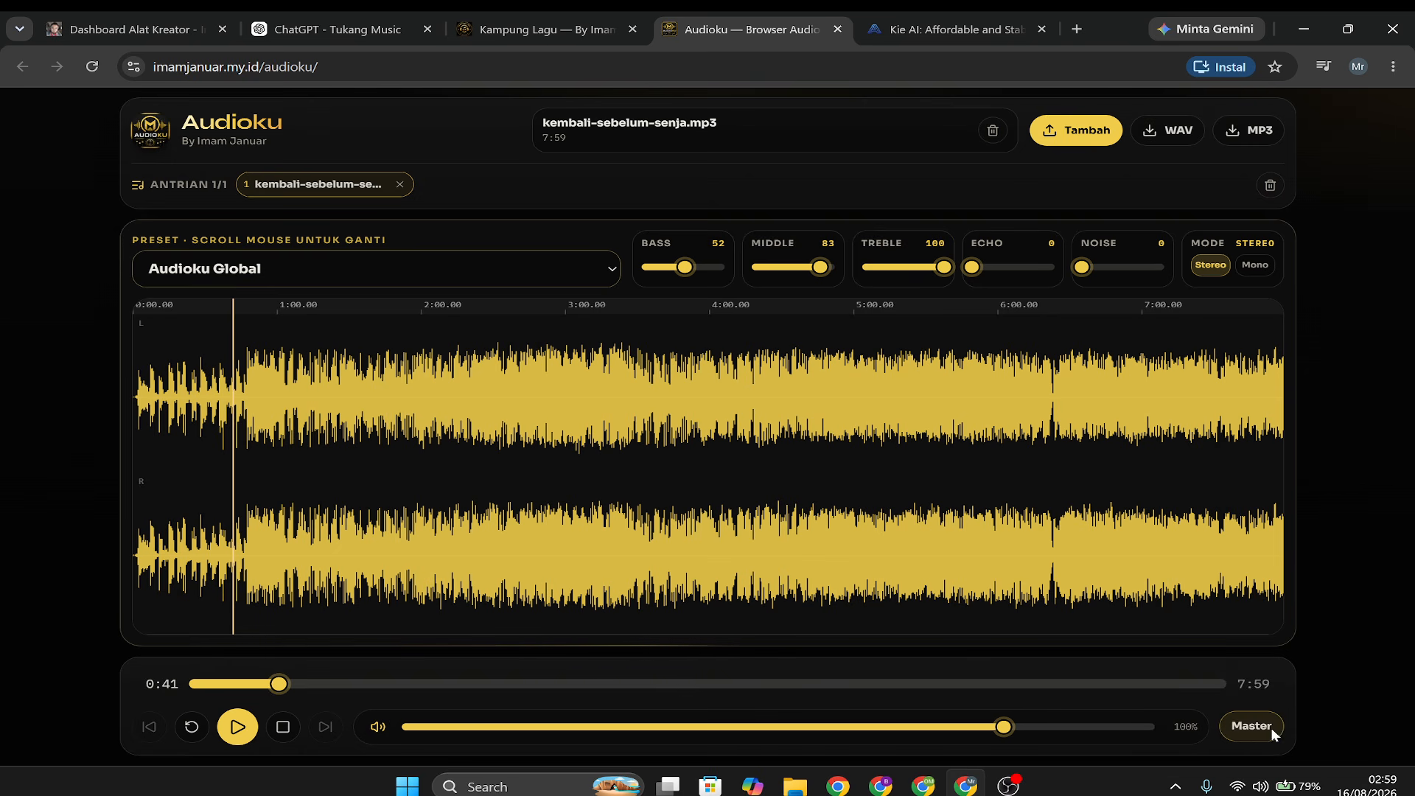
left_click(248, 725)
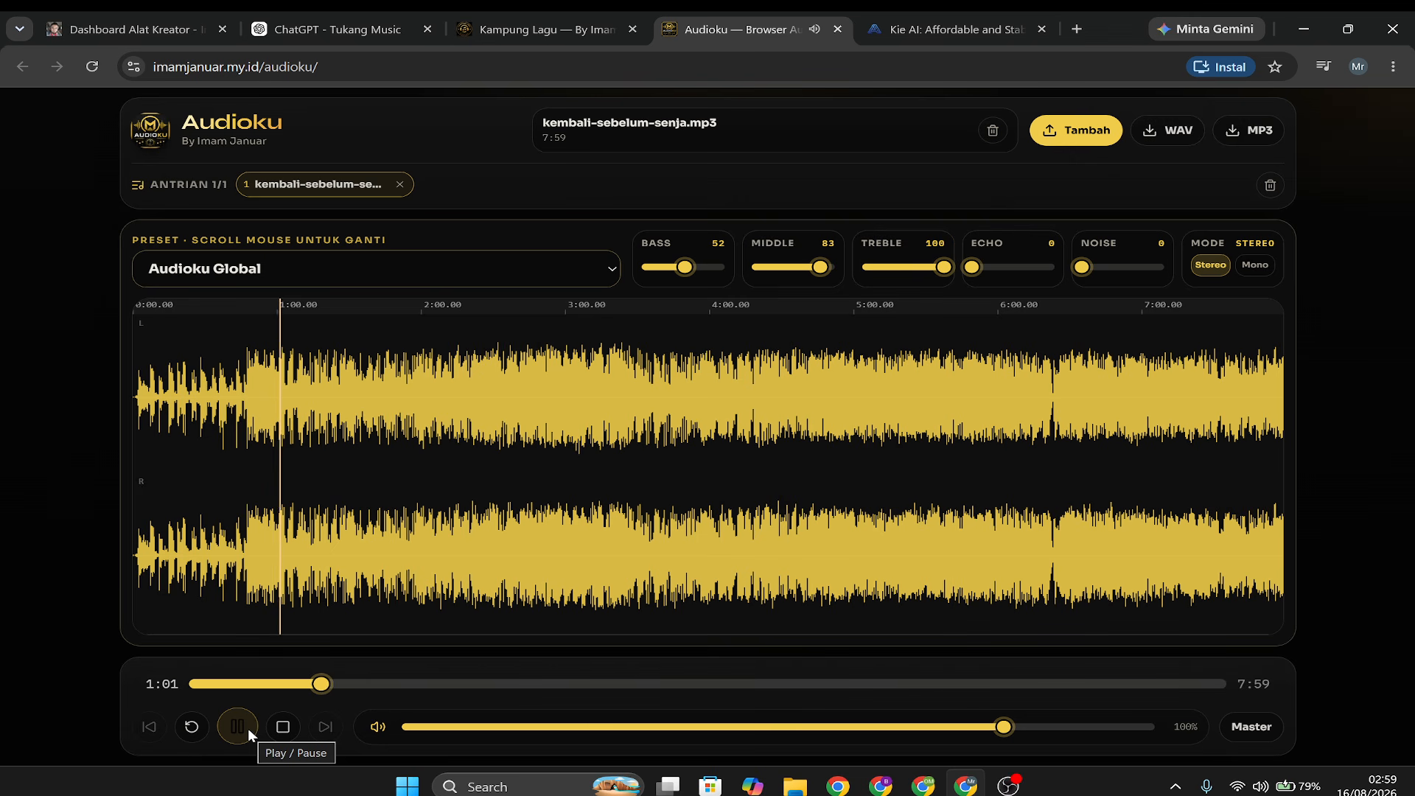
left_click(1249, 726)
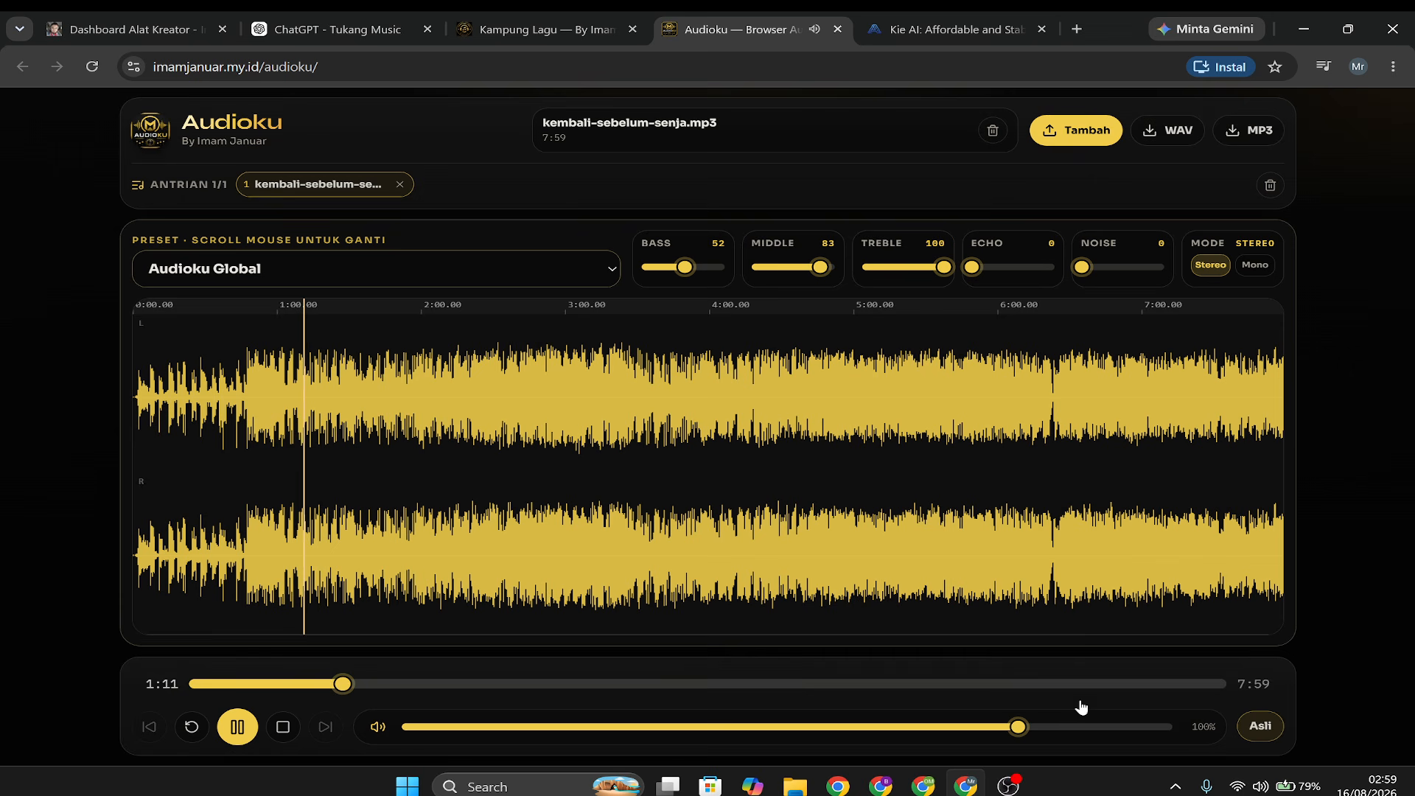
left_click(1257, 731)
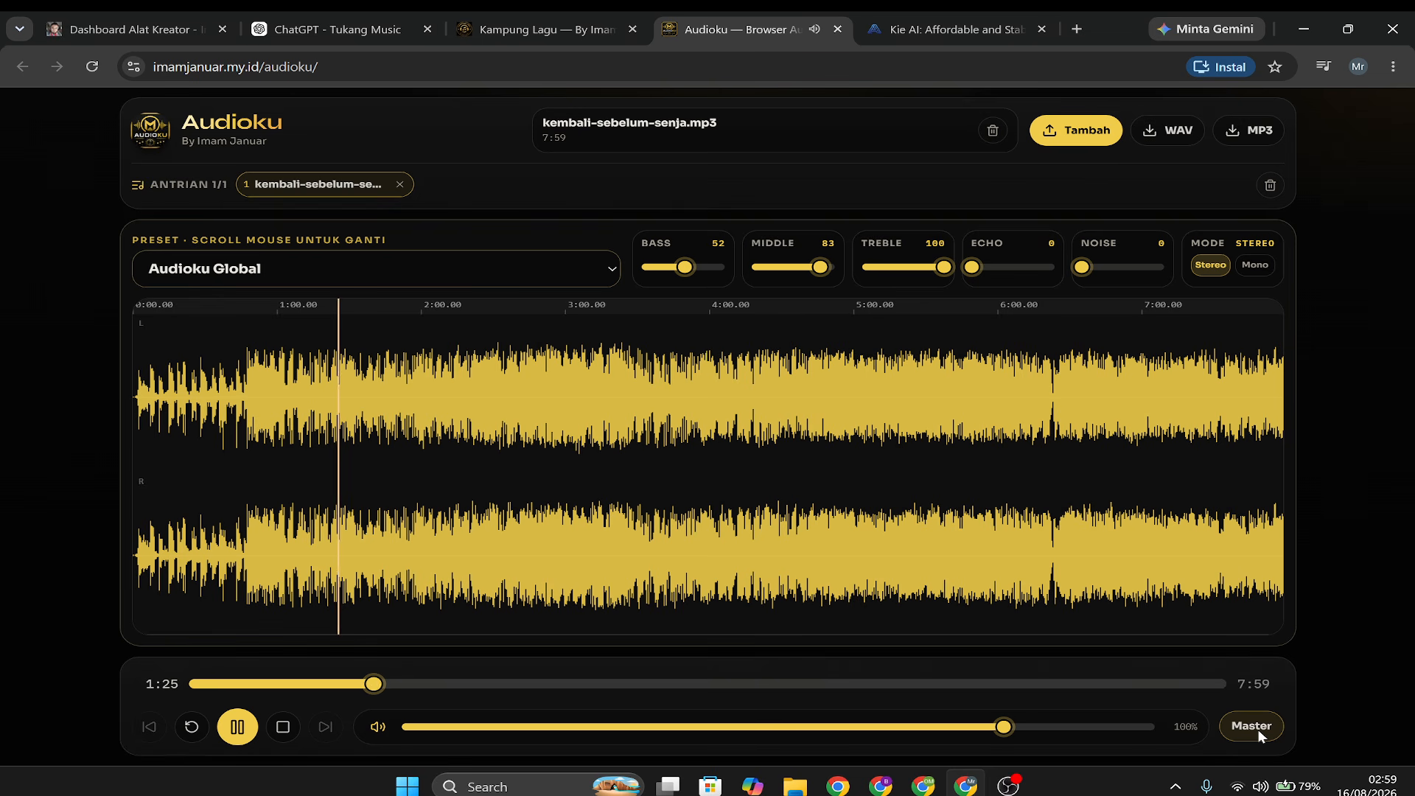
Apply the Pop preset to the song, compare it with the original (Asli) sound during playback, and return to Master.
left_click(337, 266)
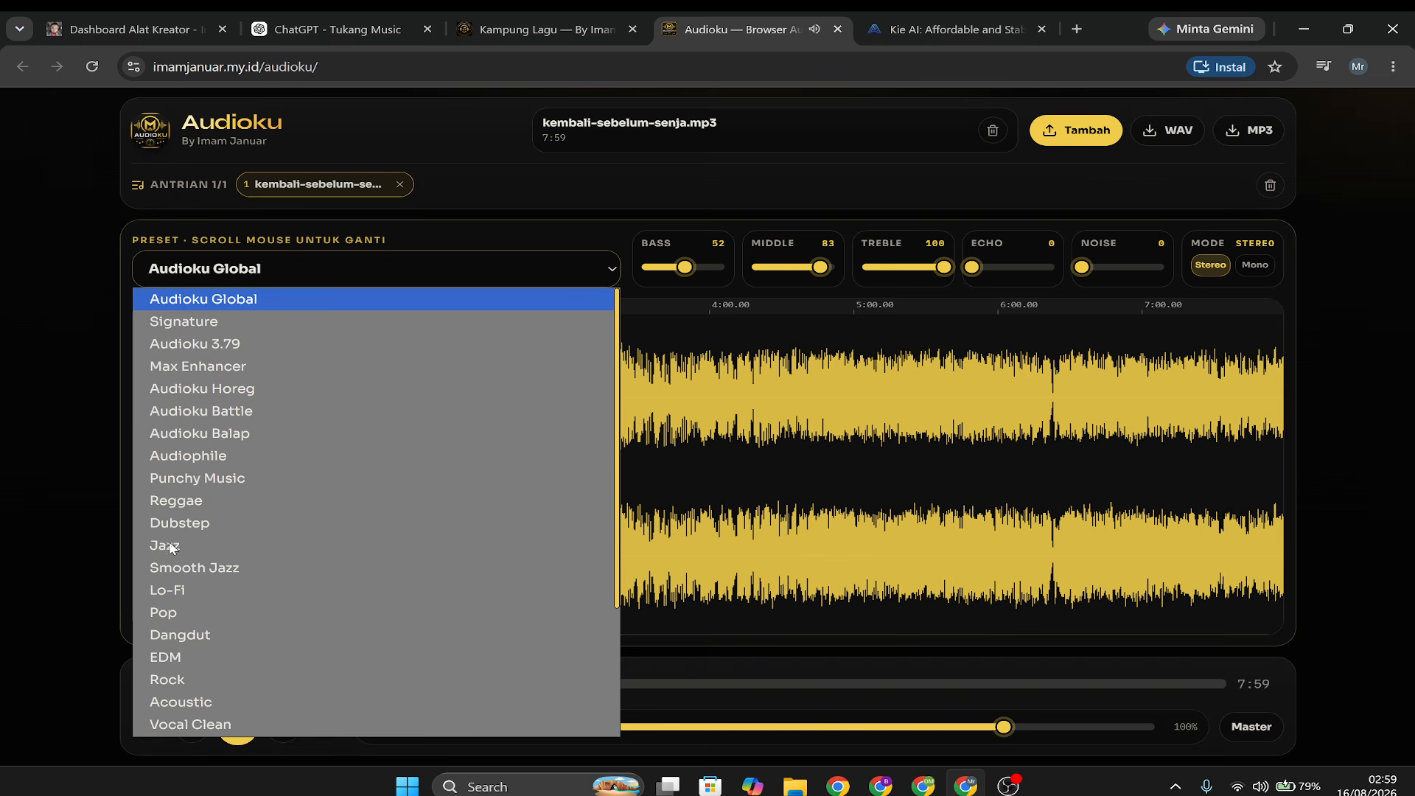
left_click(164, 613)
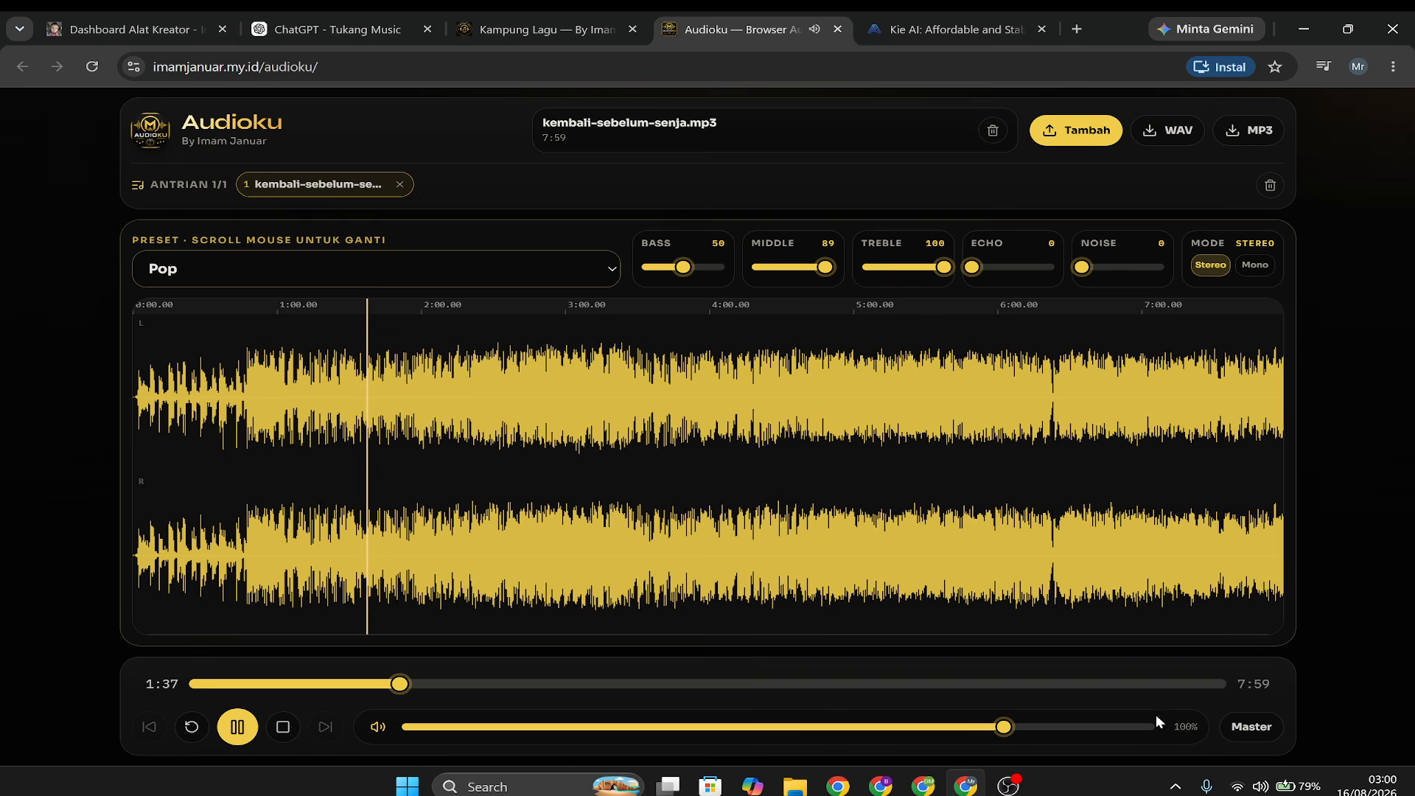
left_click(1257, 731)
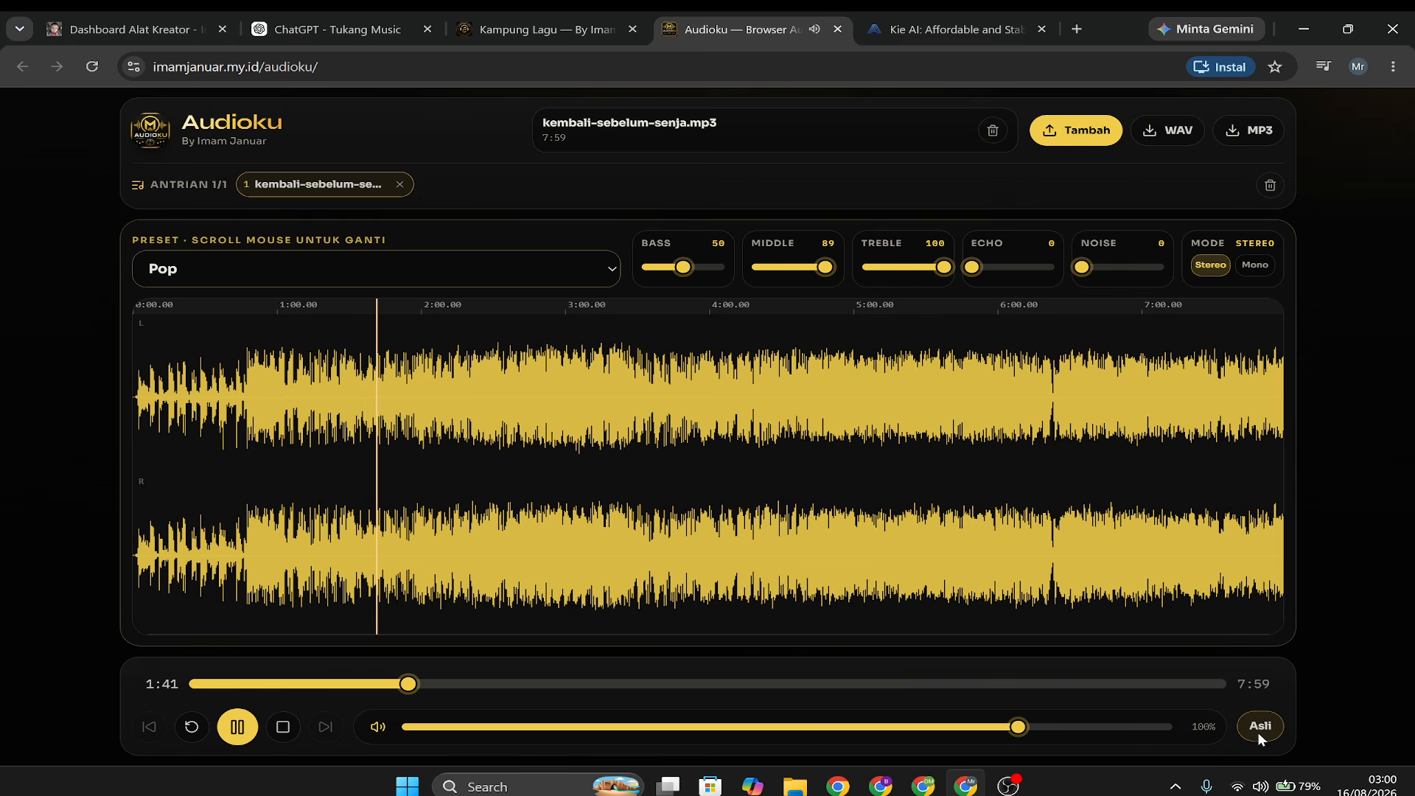
left_click(553, 28)
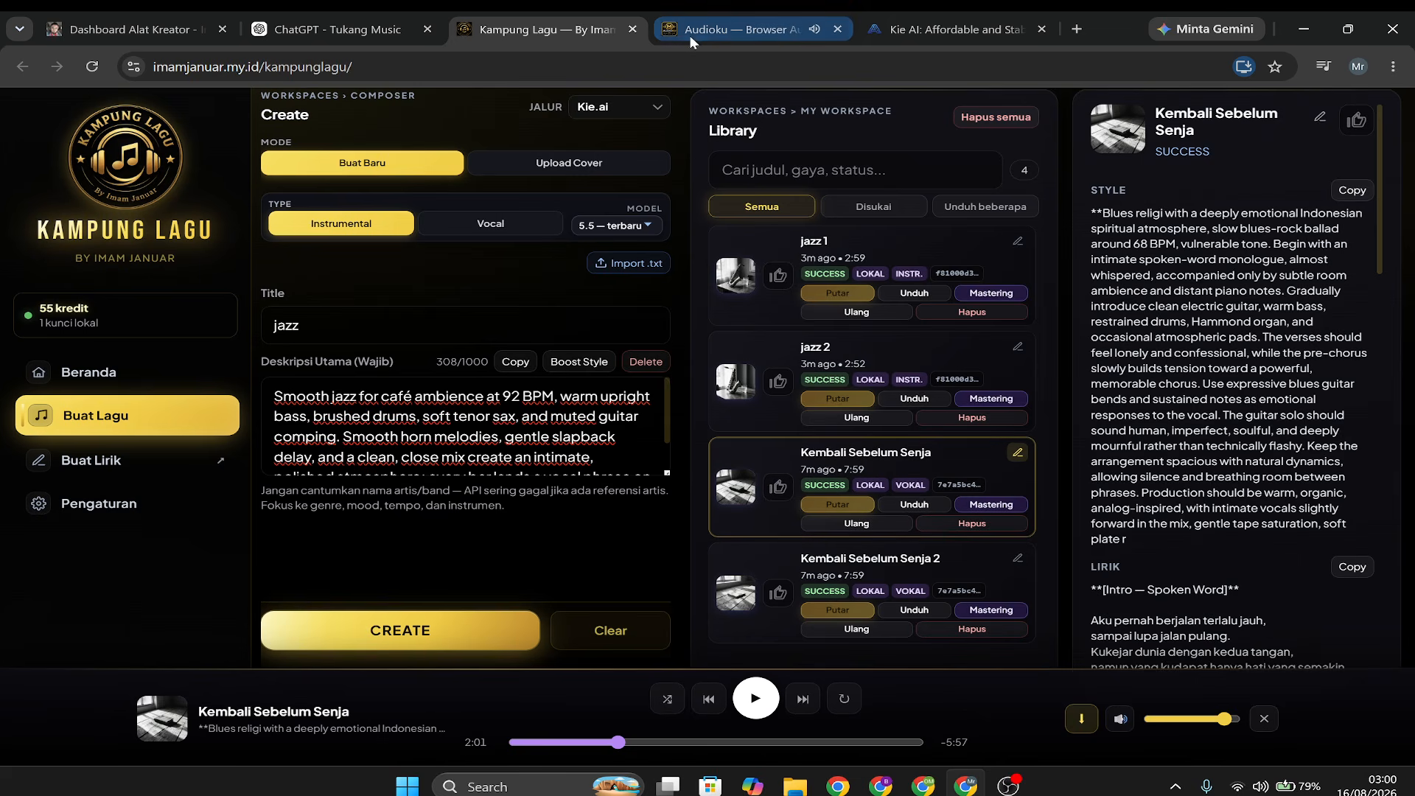
left_click(763, 31)
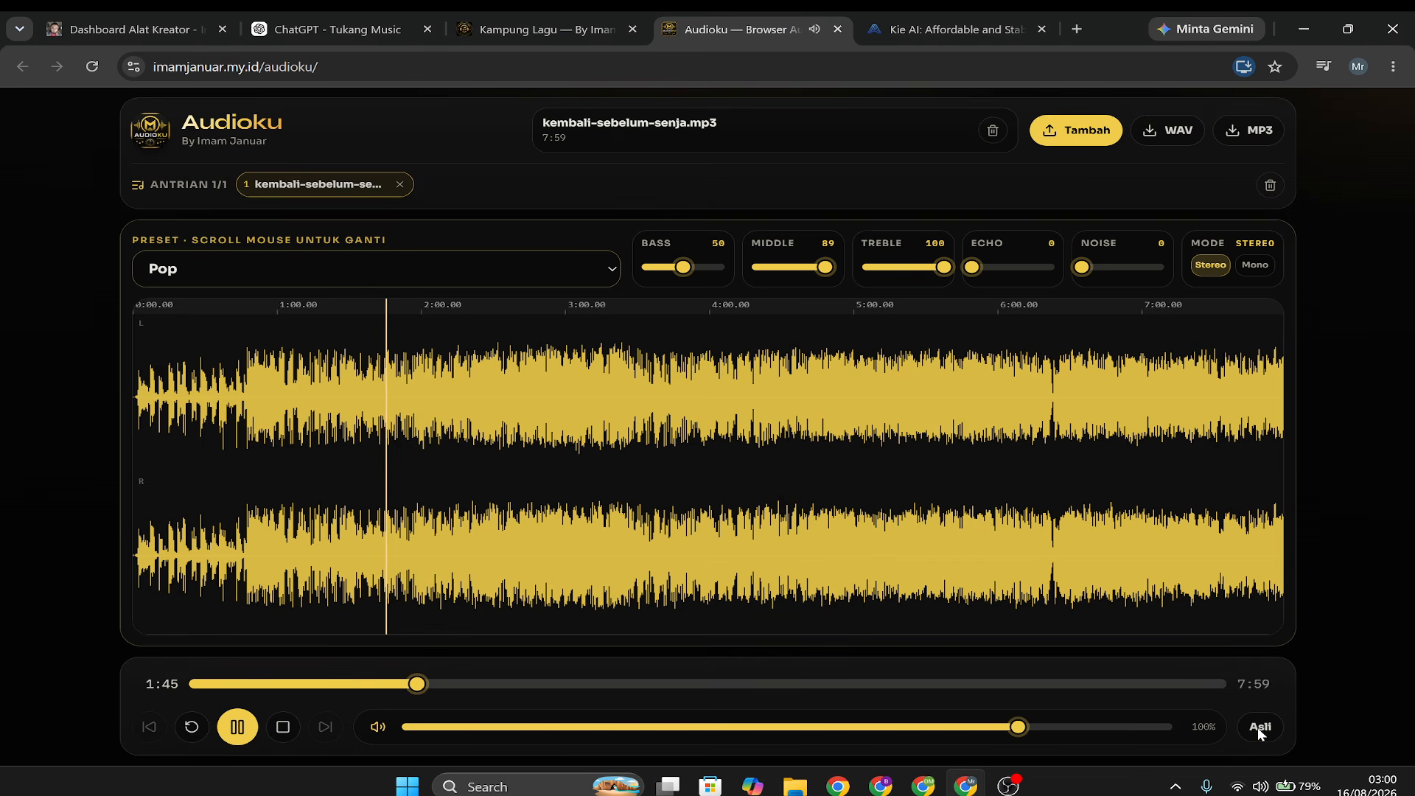
left_click(1256, 728)
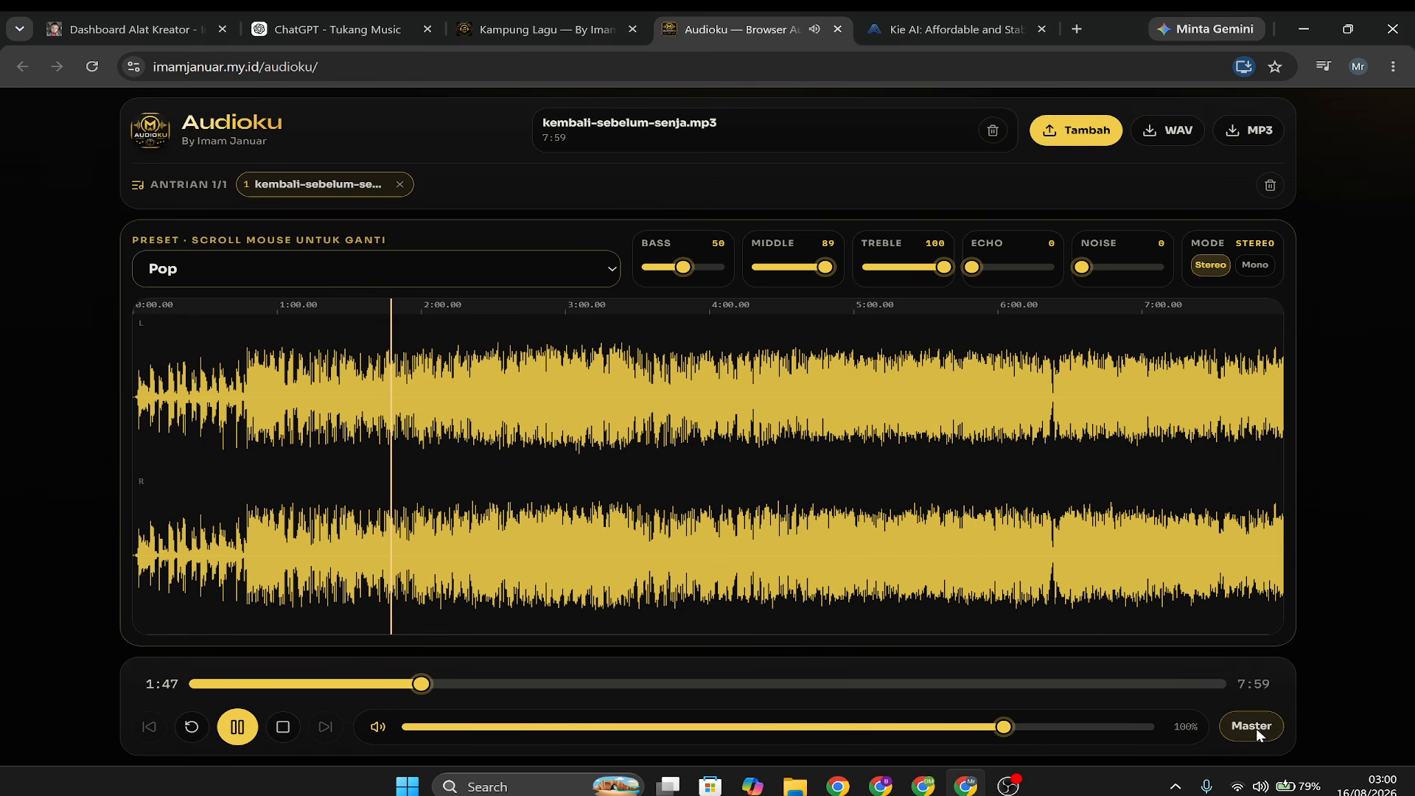
Pause playback and download the Pop master as kembali-sebelum-senja-pop-audioku.wav.
left_click(237, 728)
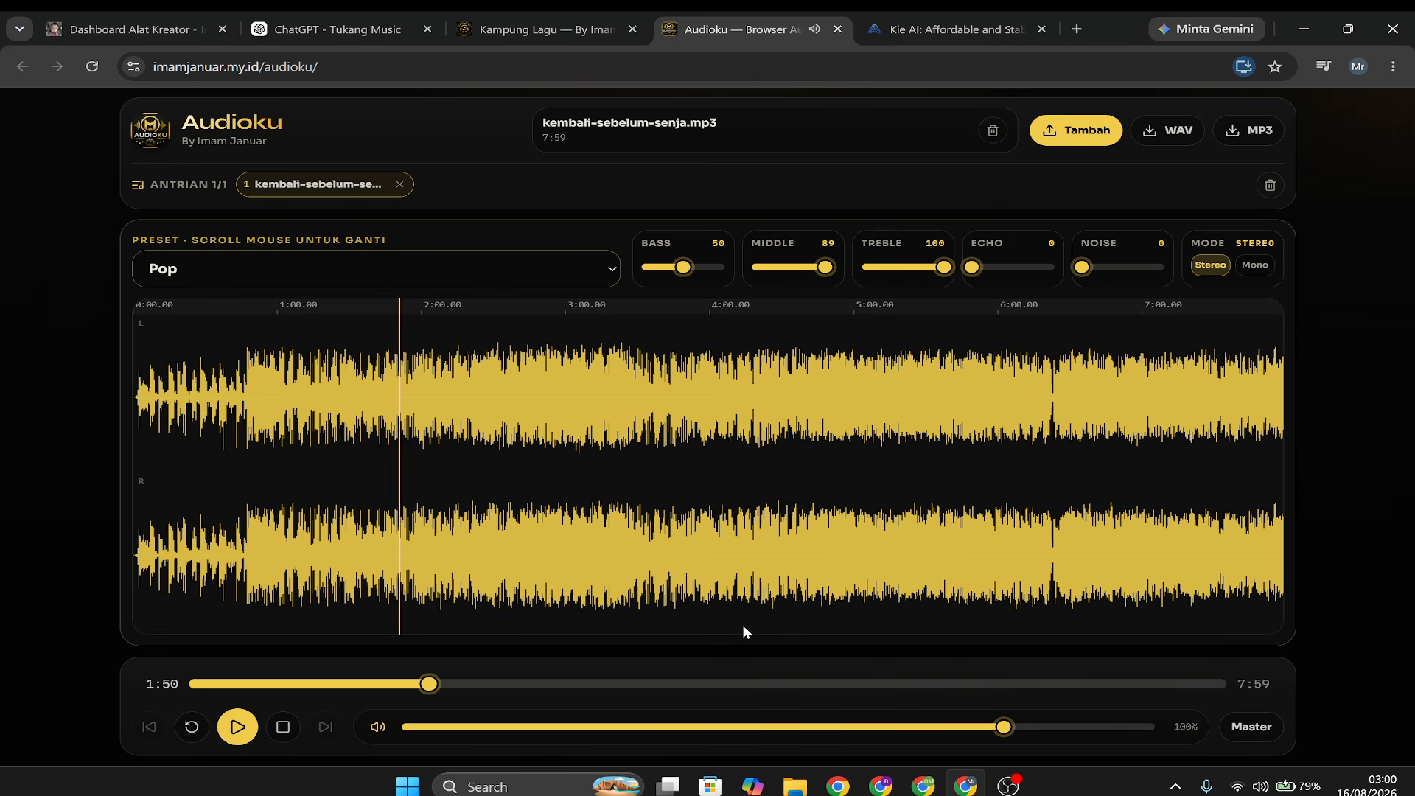
left_click(1177, 133)
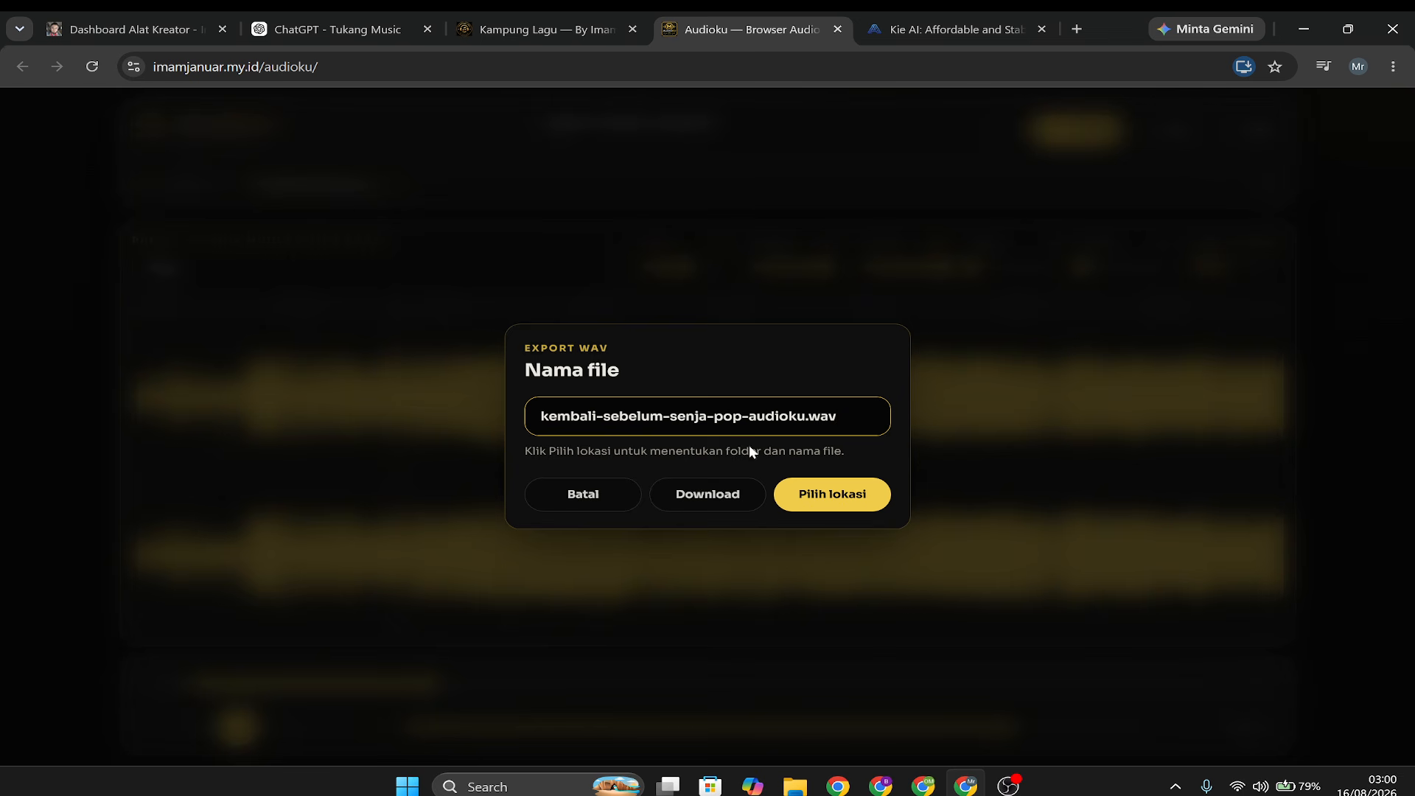
left_click(709, 494)
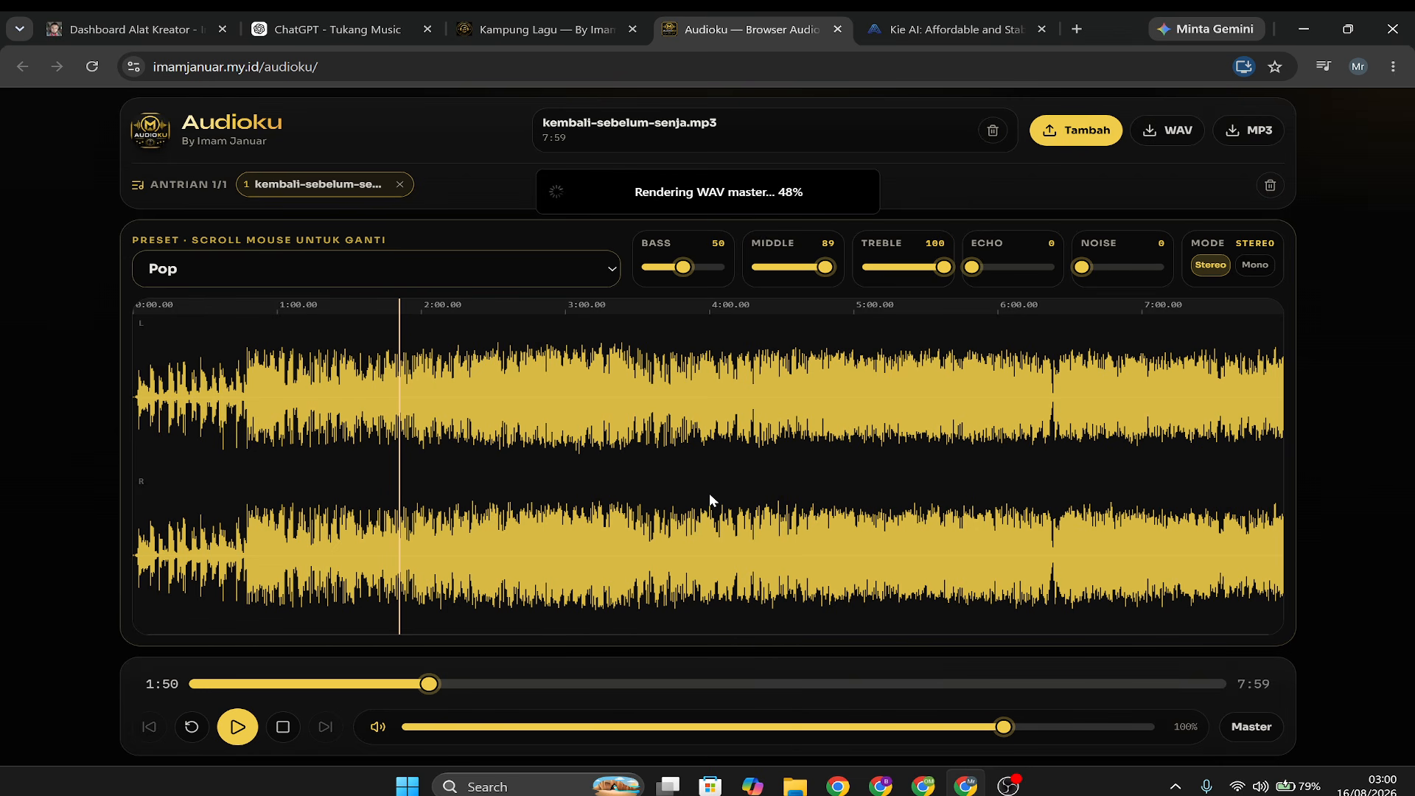
Switch to the Kie AI site and log out of the current account.
left_click(975, 28)
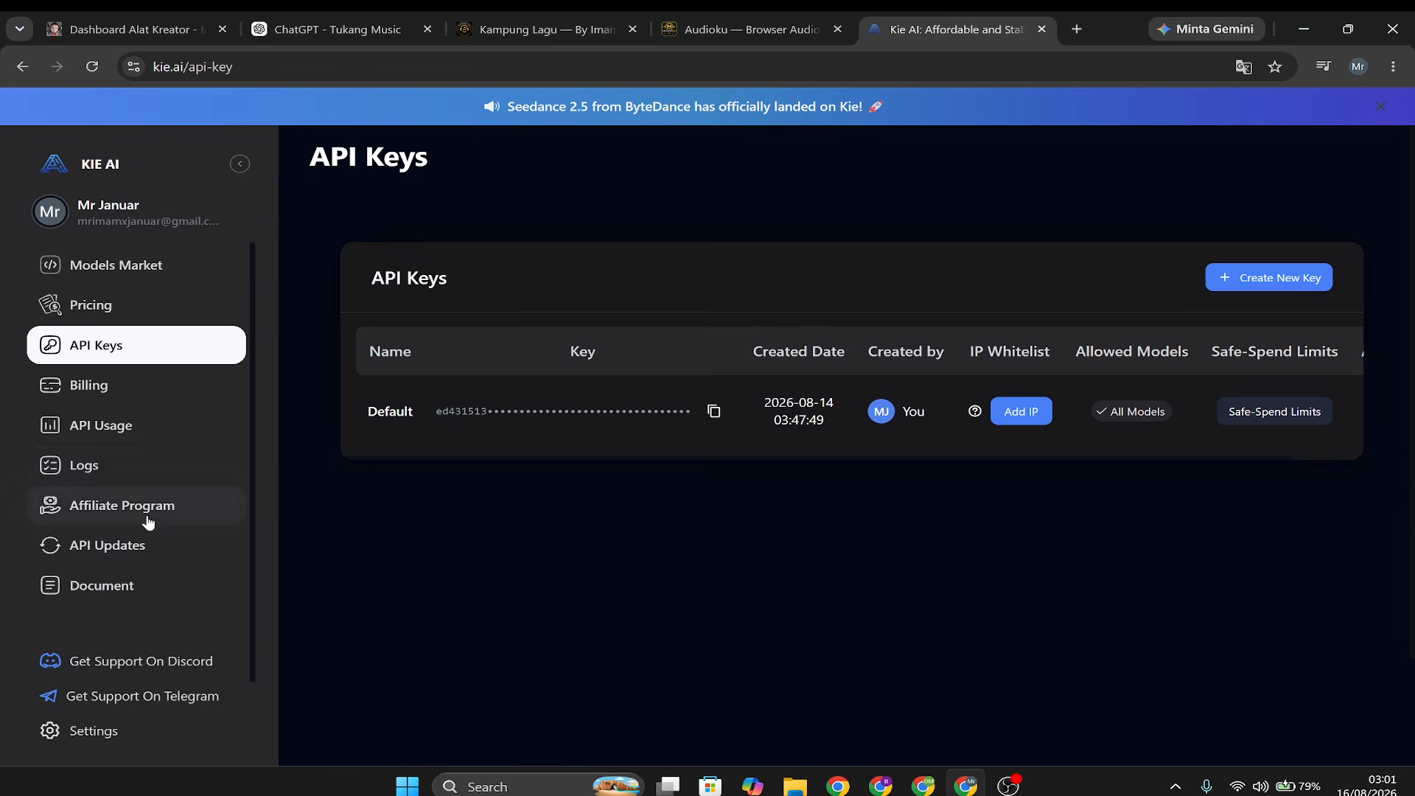
scroll(148, 521, "down", 1)
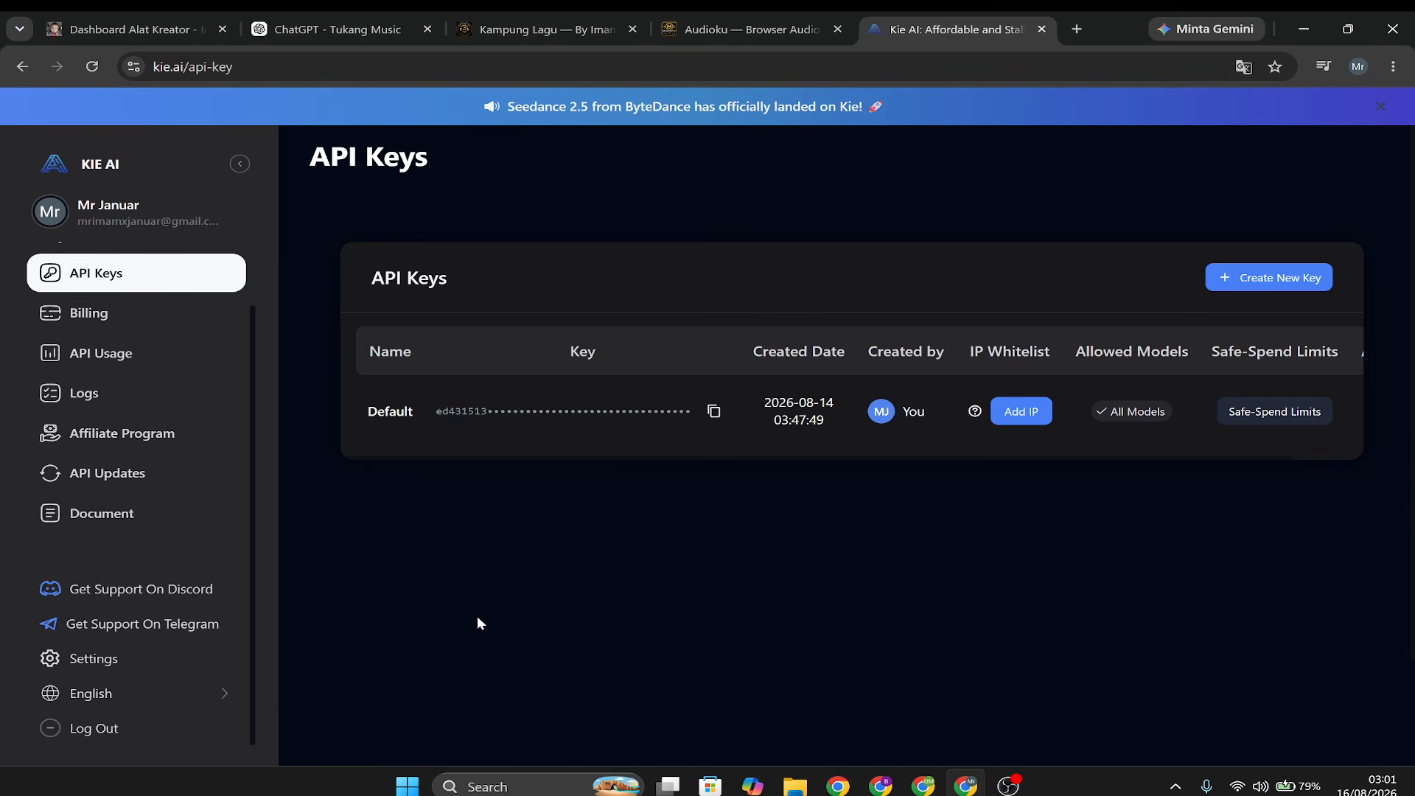
left_click(144, 727)
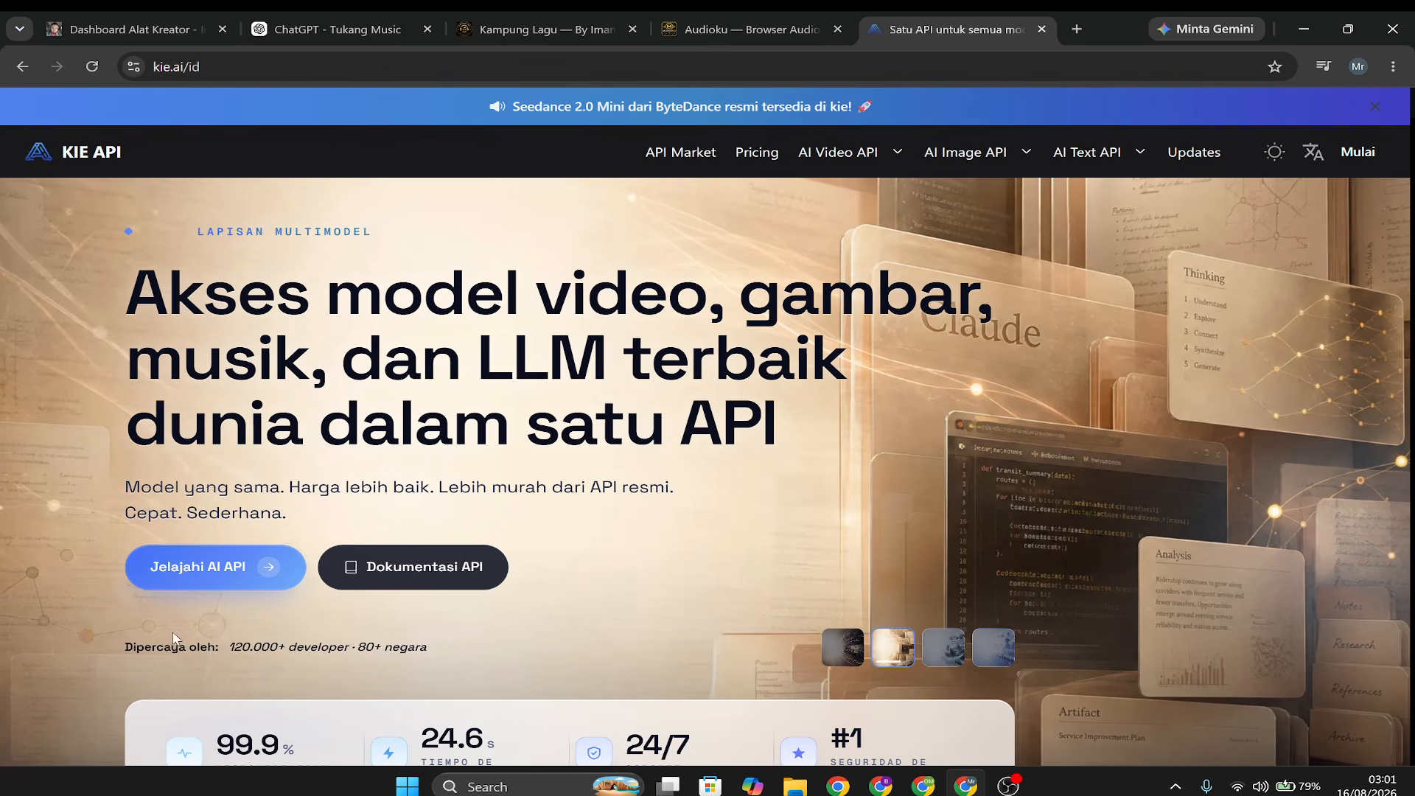
Open the Kie AI models market and start signing in with a Microsoft account.
left_click(207, 567)
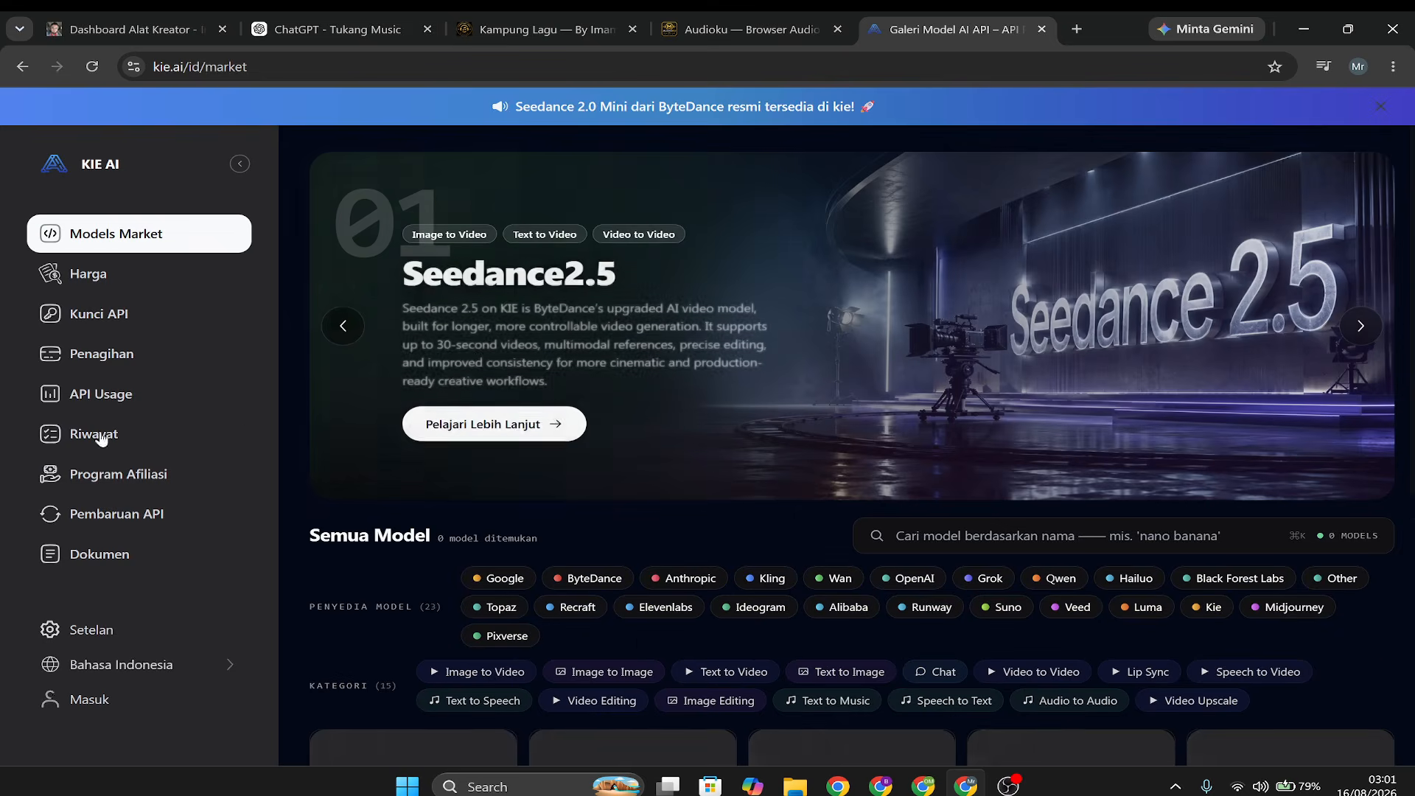
left_click(95, 693)
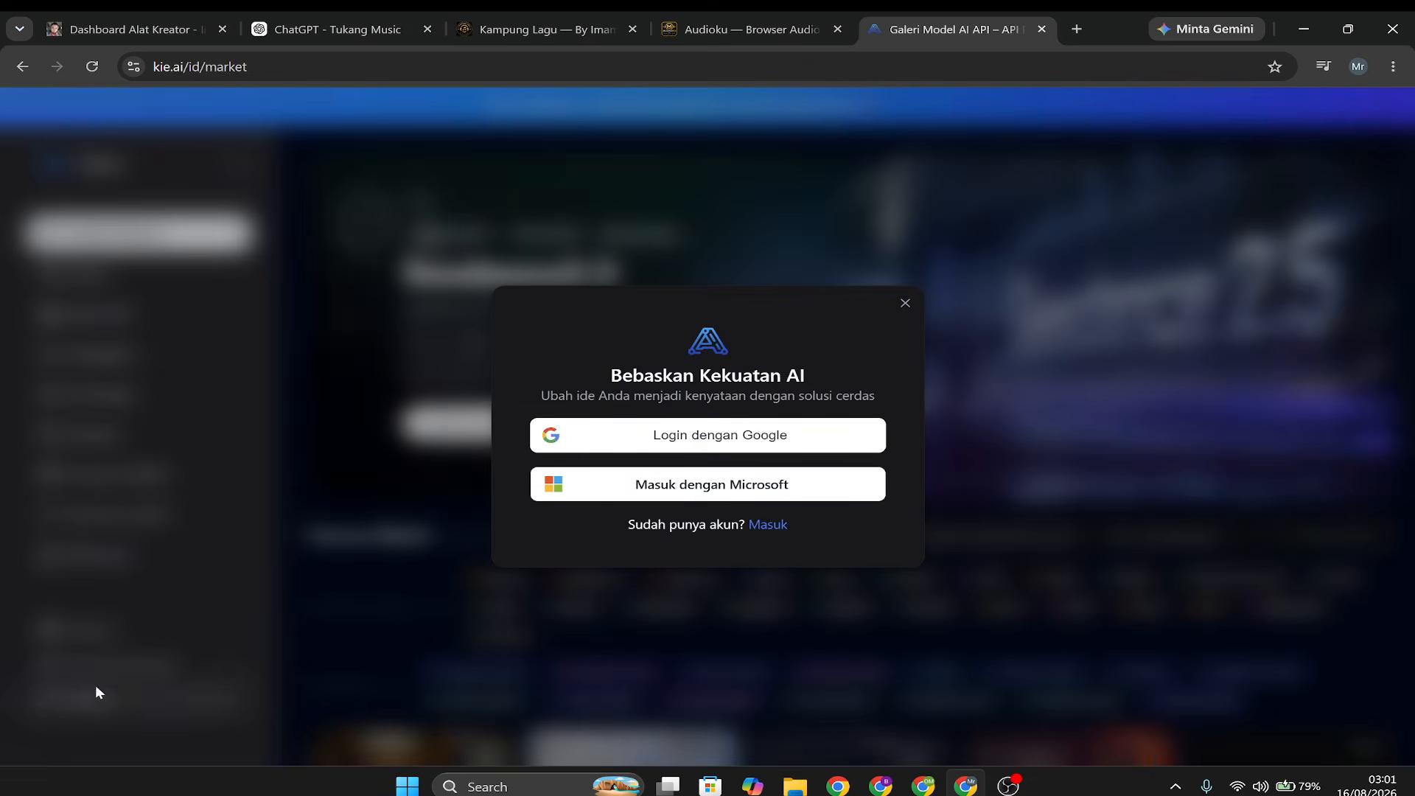
left_click(715, 492)
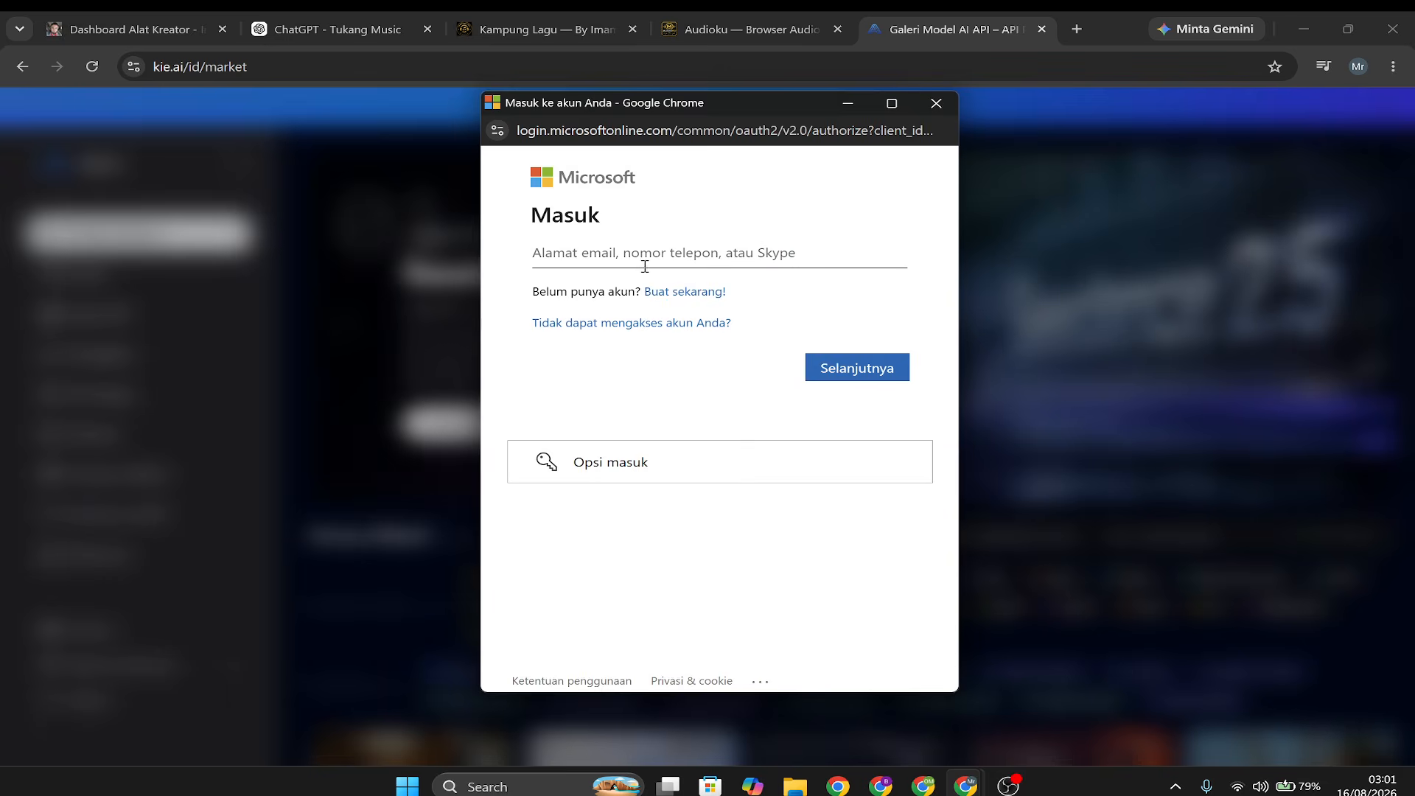
Enter the Microsoft account's e-mail address and continue to the password entry.
left_click(635, 254)
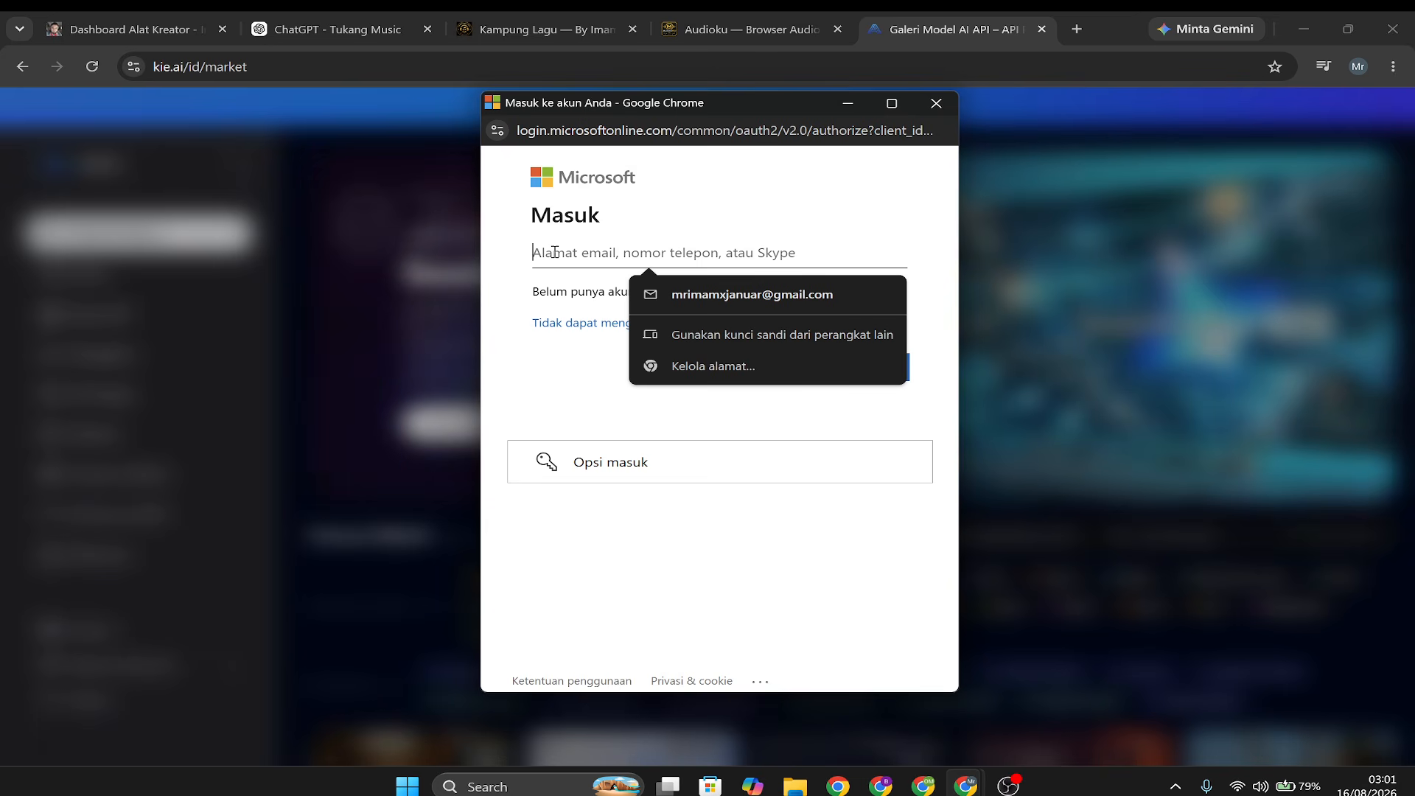
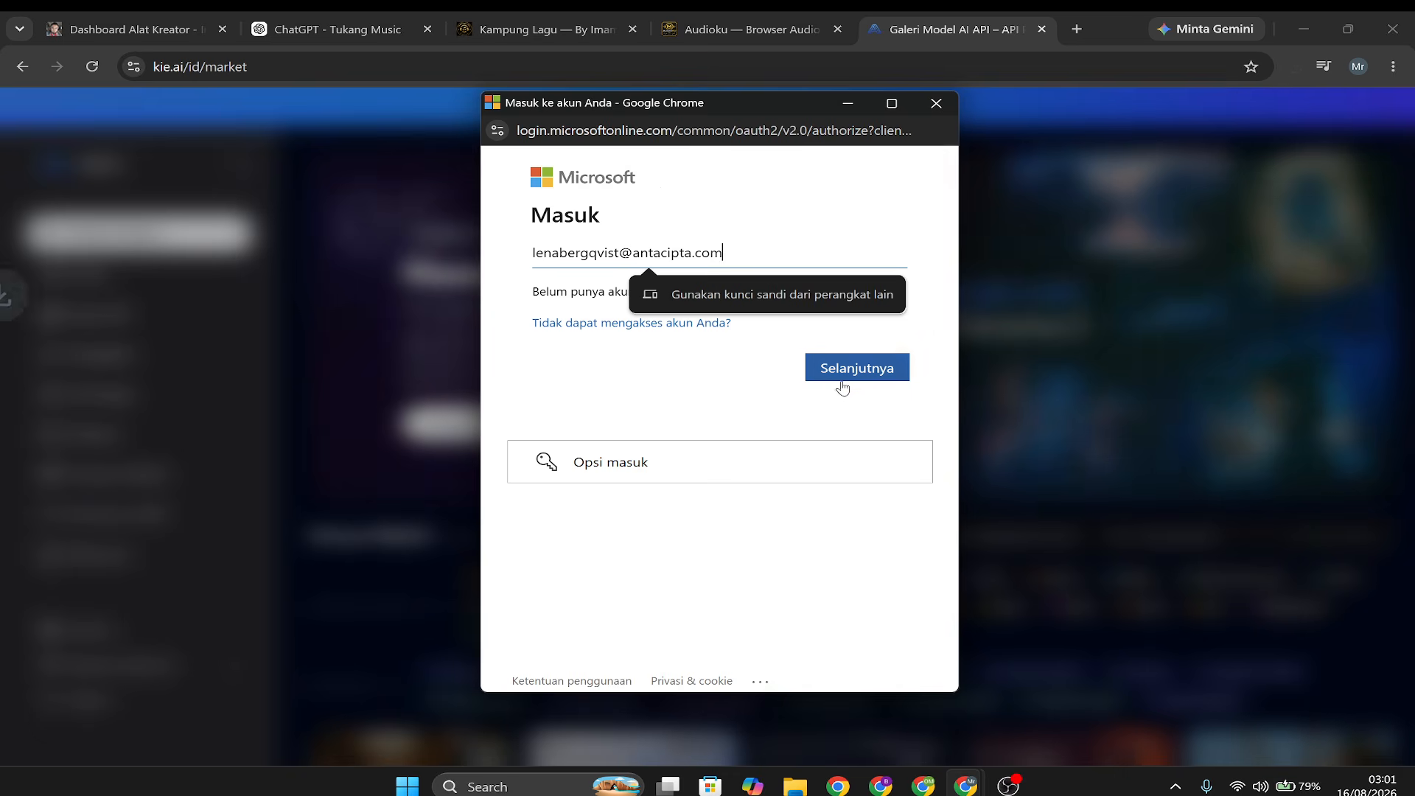
left_click(846, 378)
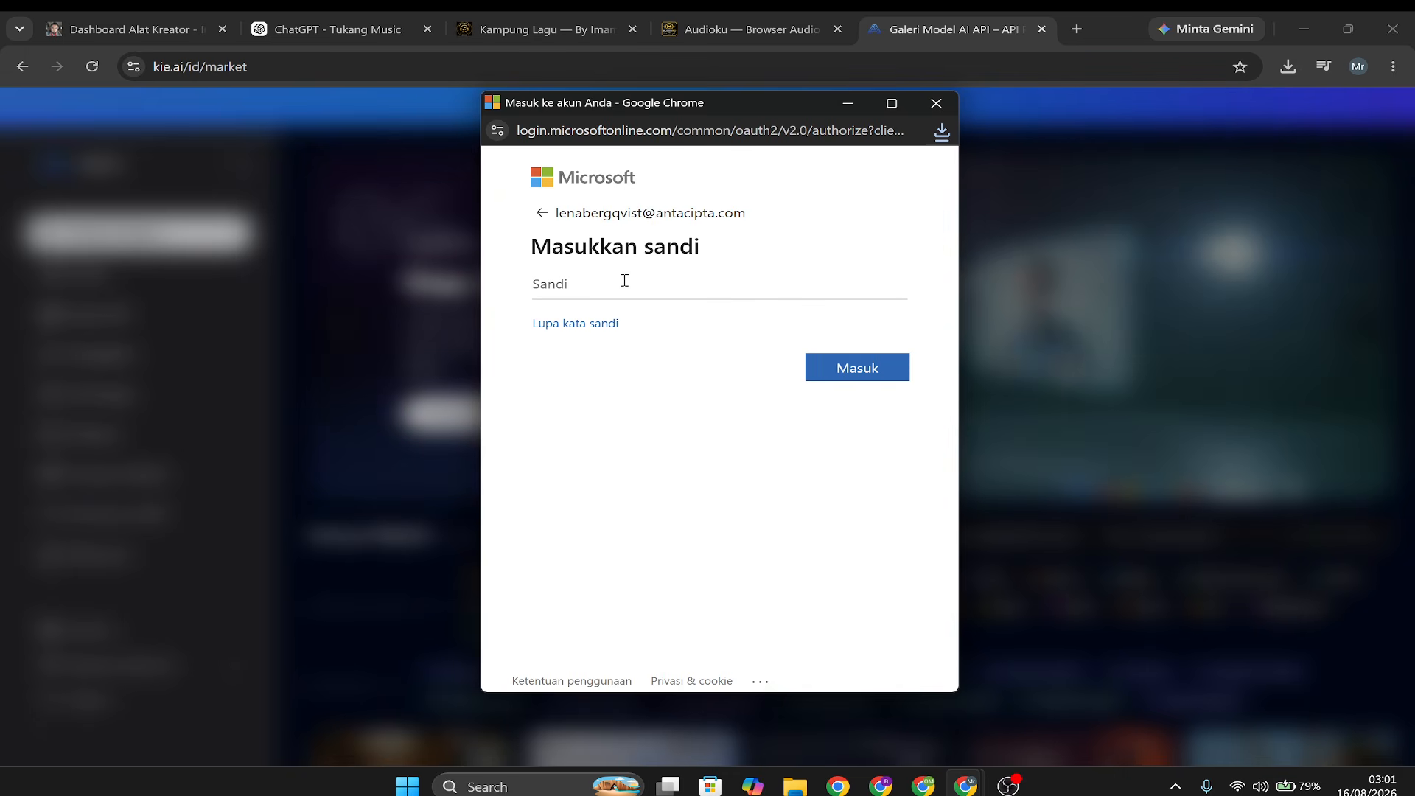
Sign in with the account password, decline saving it, and accept the permissions and human verification.
type("•••")
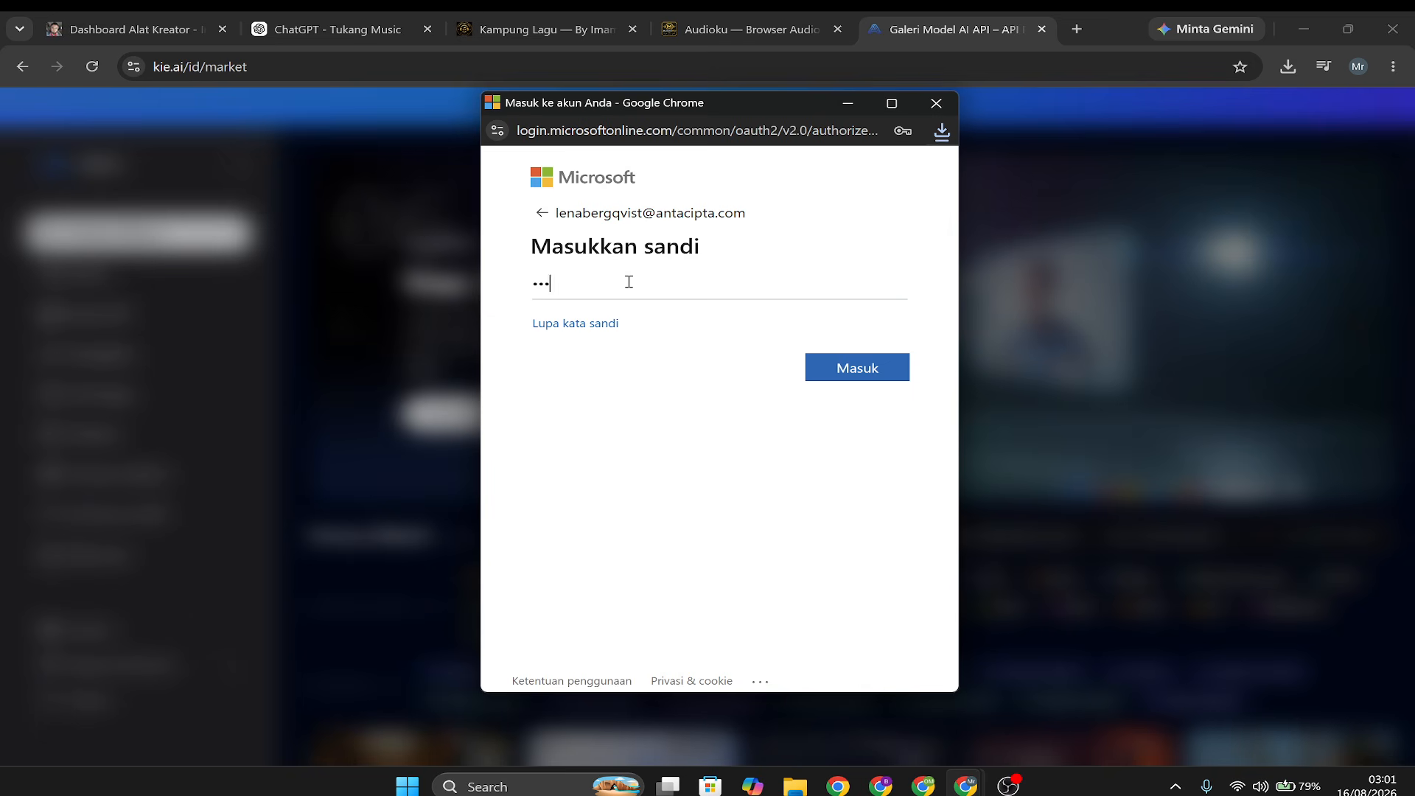
type("•••••")
left_click(840, 372)
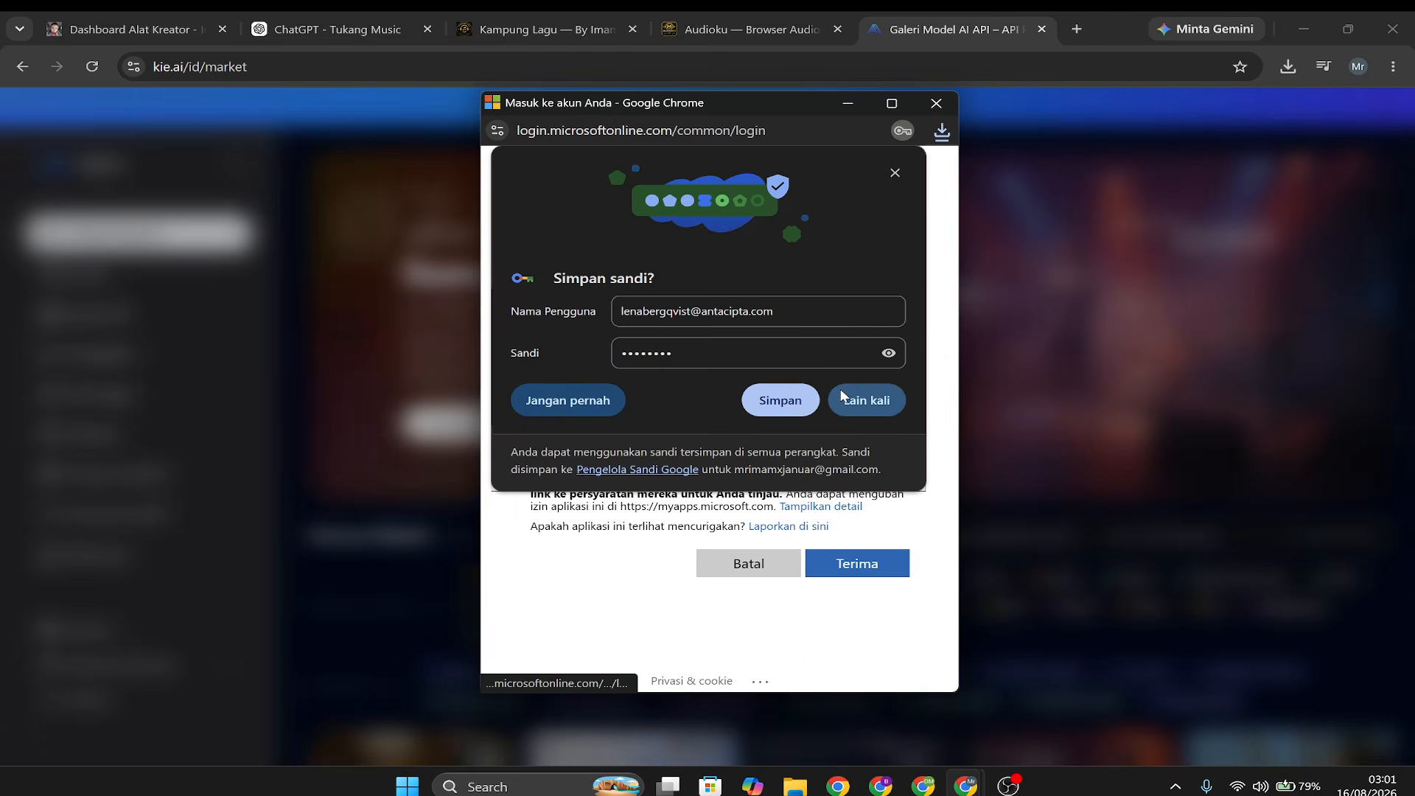
left_click(858, 399)
left_click(867, 565)
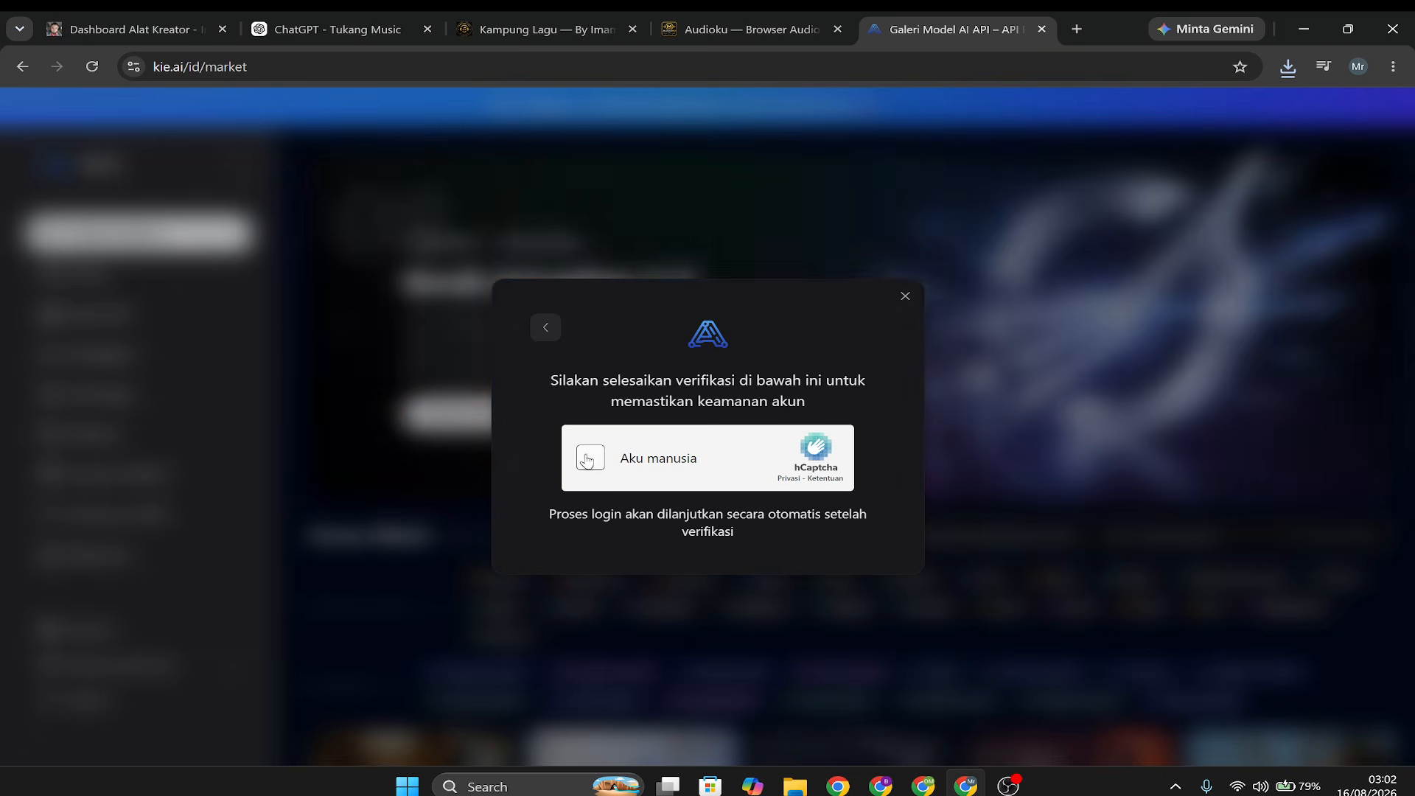
left_click(590, 458)
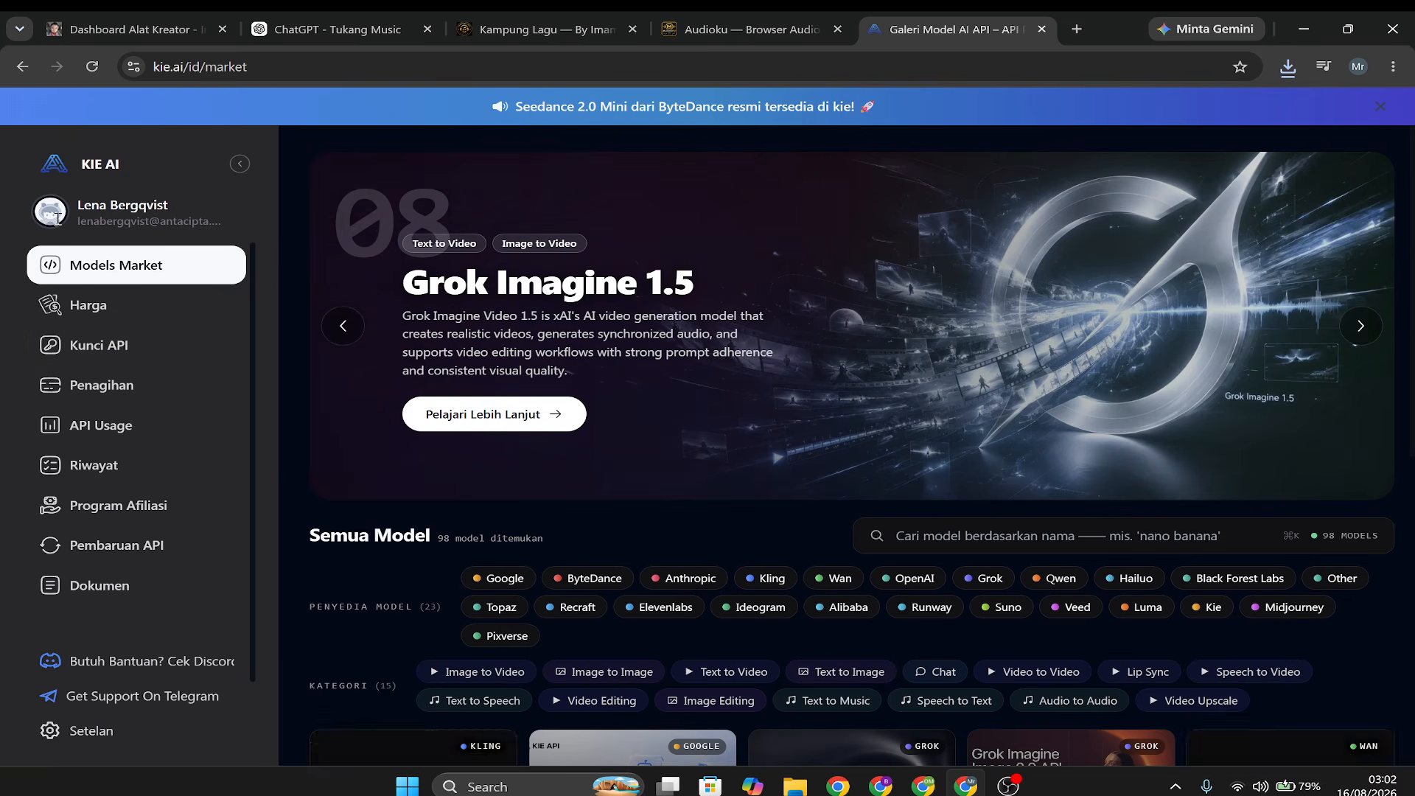
Check the signed-in account's credit balance under Penagihan and select the $5 package for 1.000 Kredit.
left_click_drag(88, 218, 214, 221)
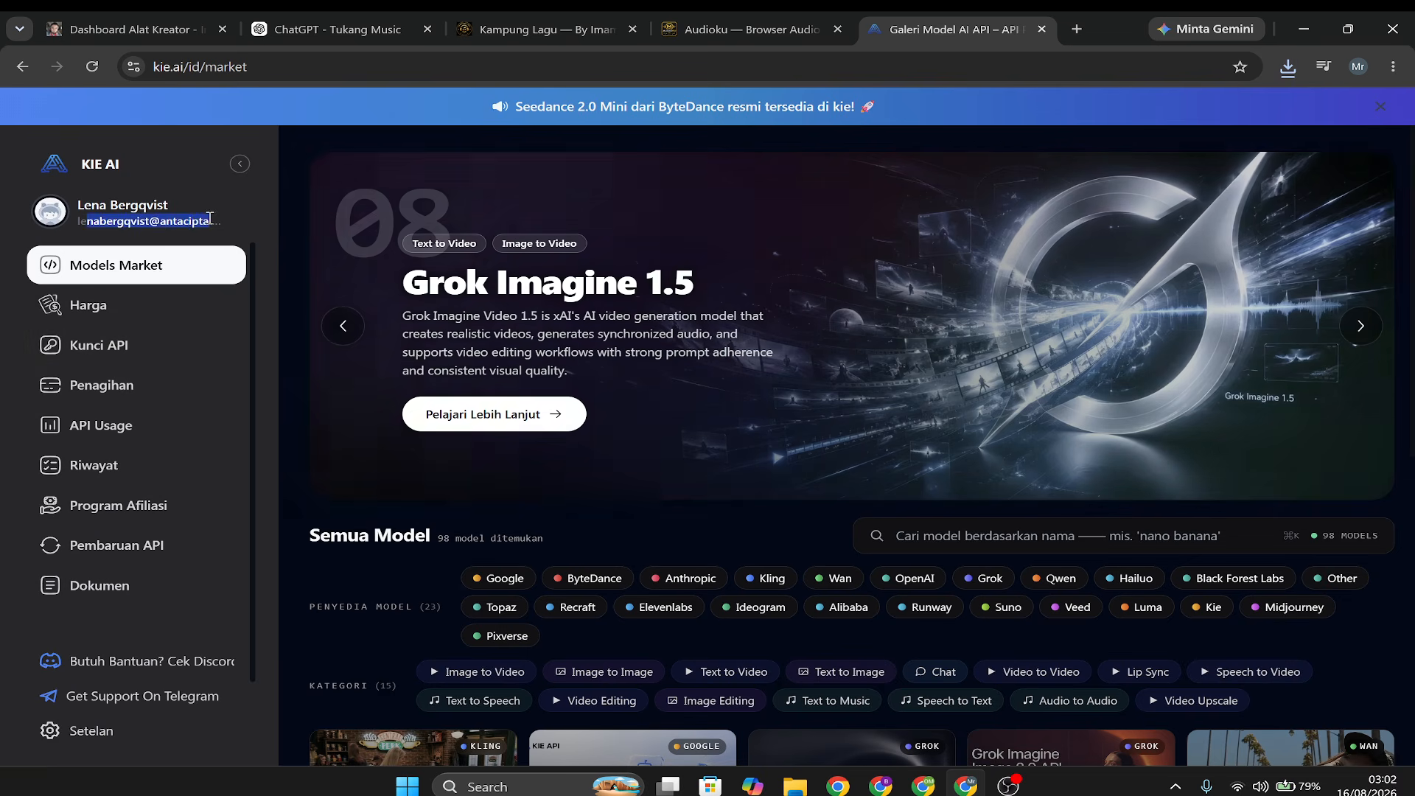
left_click(94, 384)
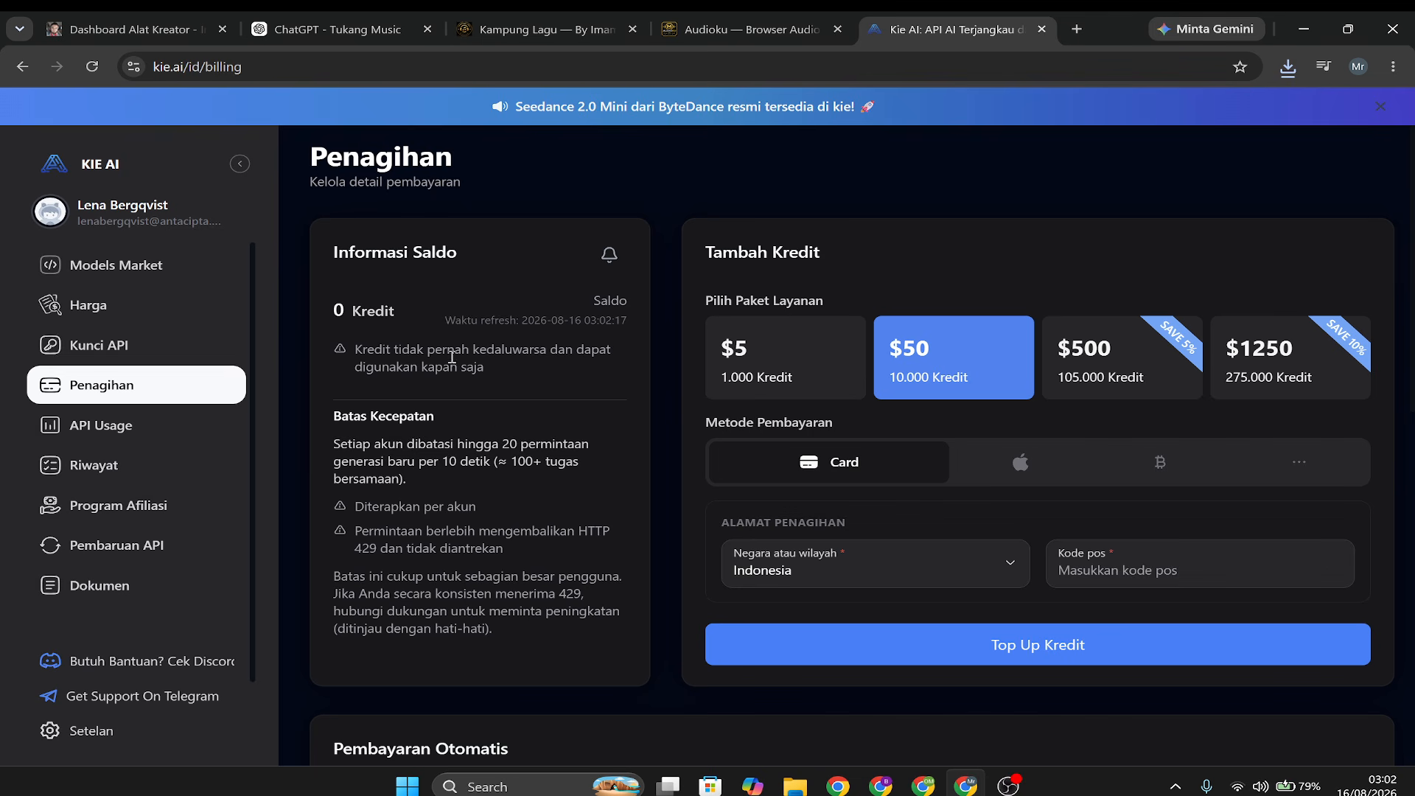
left_click(166, 384)
left_click_drag(349, 315, 488, 321)
left_click(774, 373)
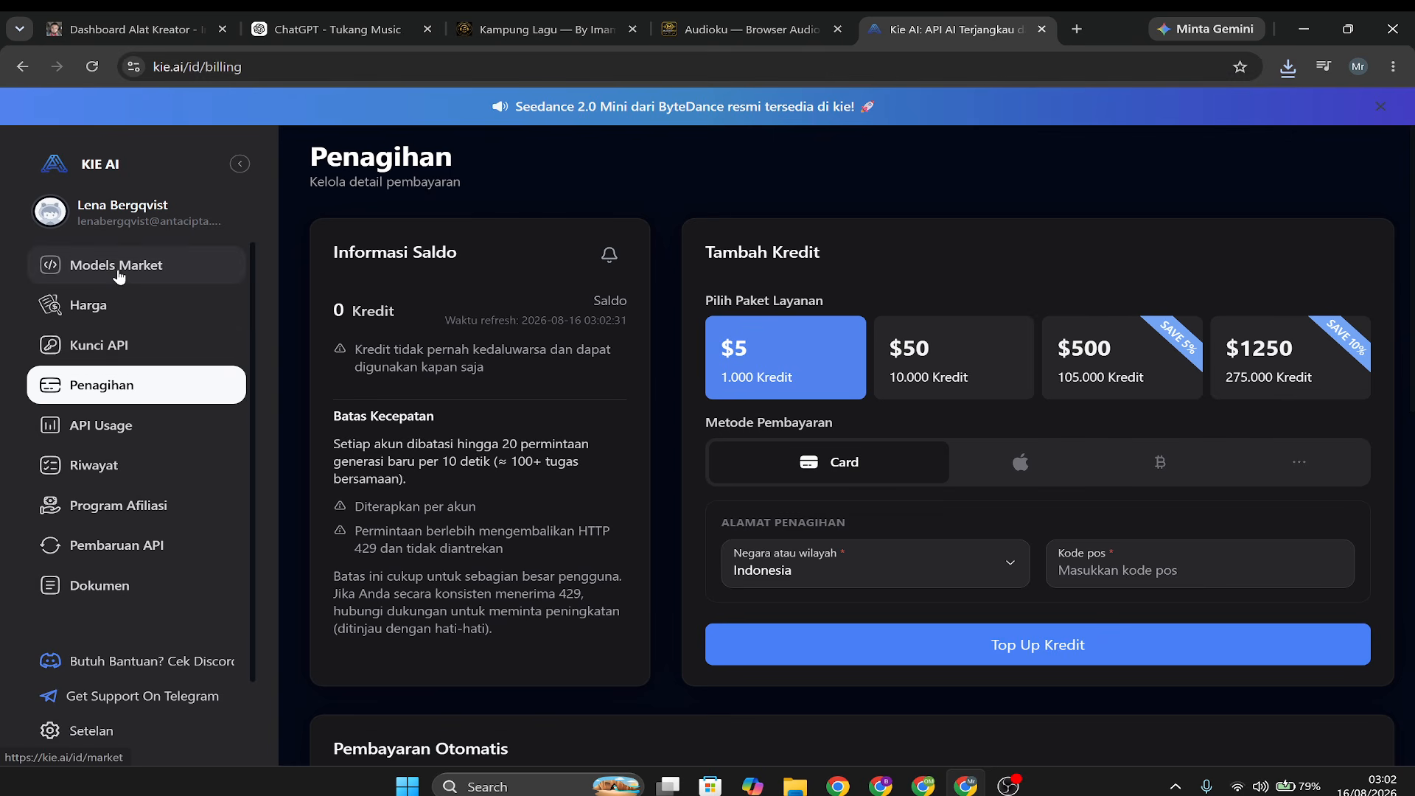
Return to Audioku, locate the downloaded kembali-sebelum-senja-pop-audioku WAV in its folder, and play it in Media Player.
left_click(546, 30)
left_click(737, 28)
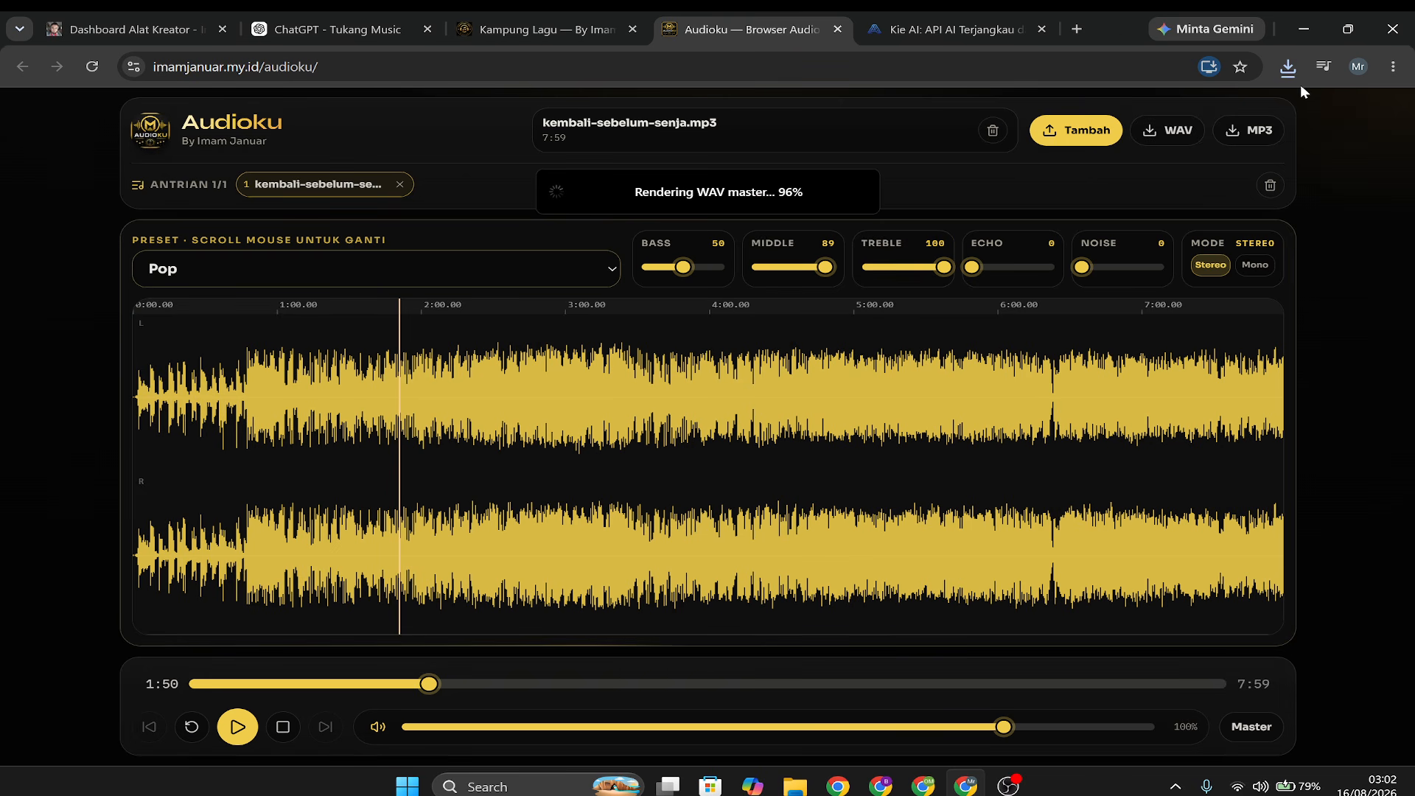
left_click(1291, 67)
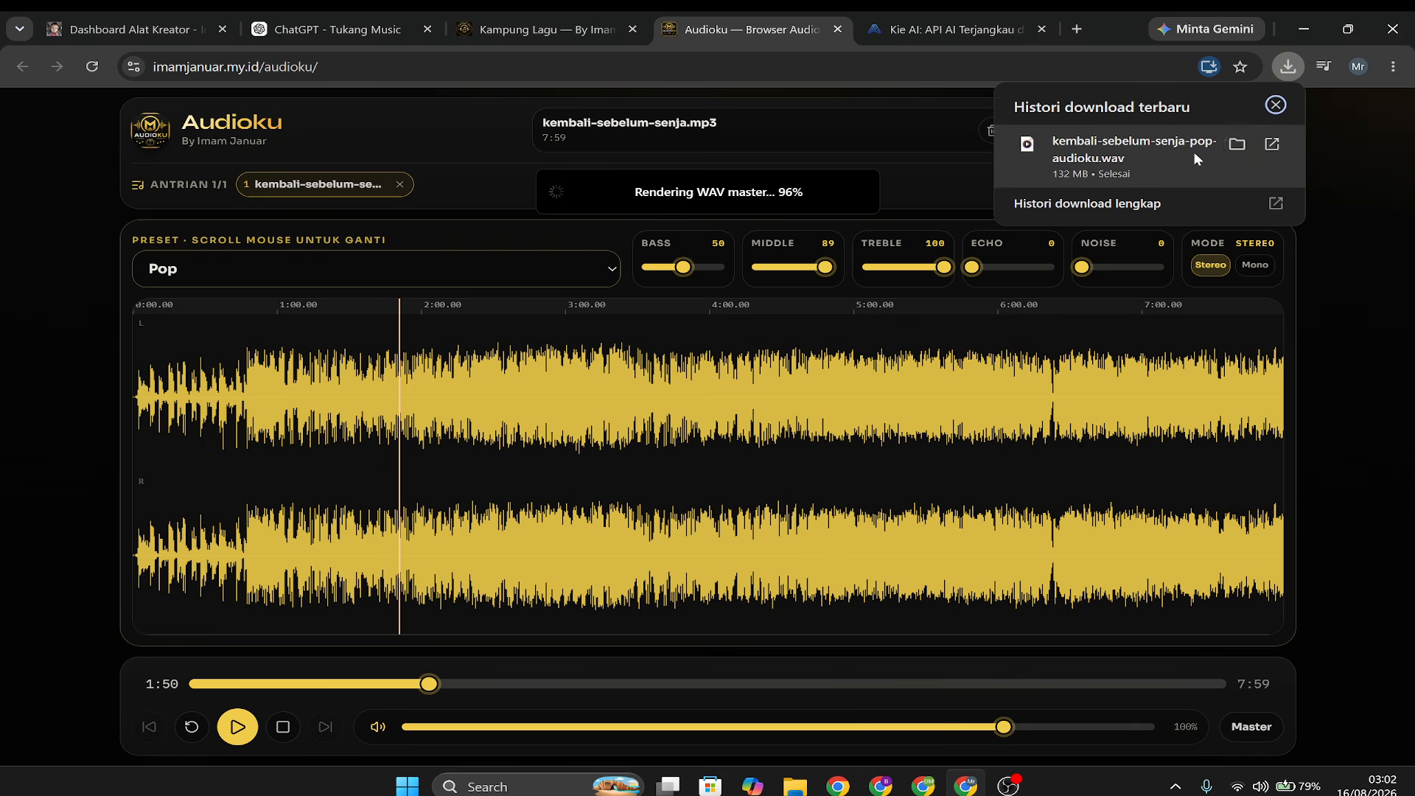
left_click(1239, 145)
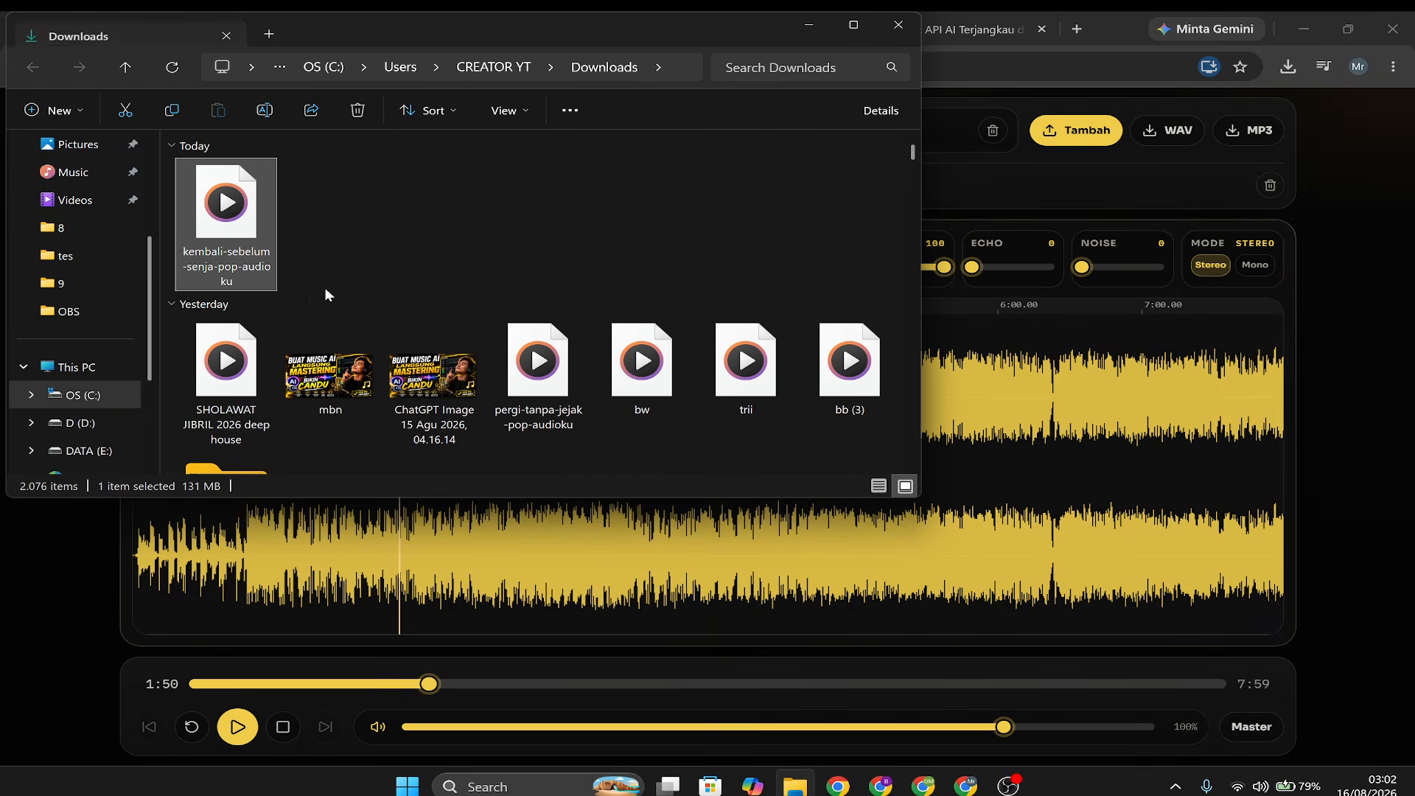
double_click(229, 216)
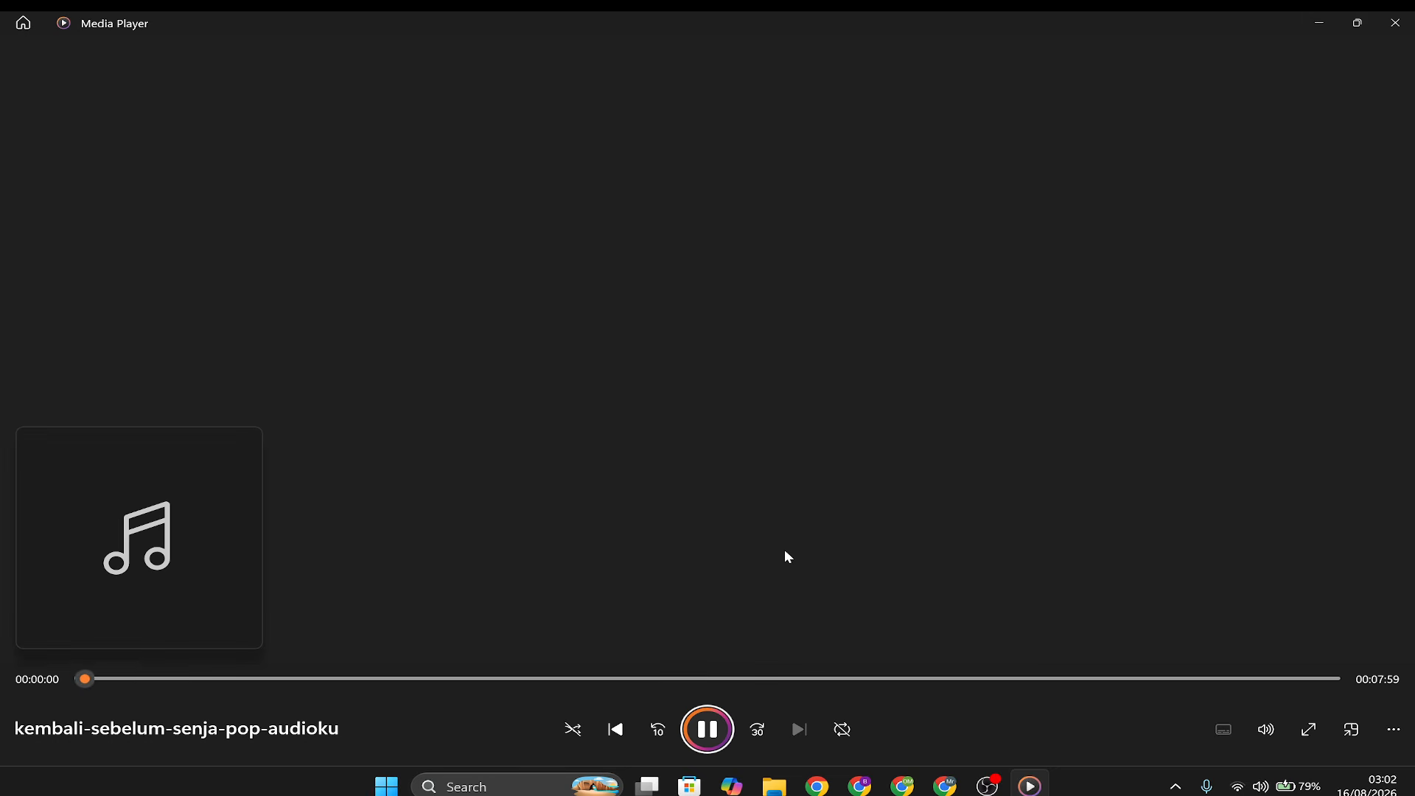
Listen to the ending of the mastered WAV from about 7:38 and again from 7:49, and show the desktop.
left_click(1278, 679)
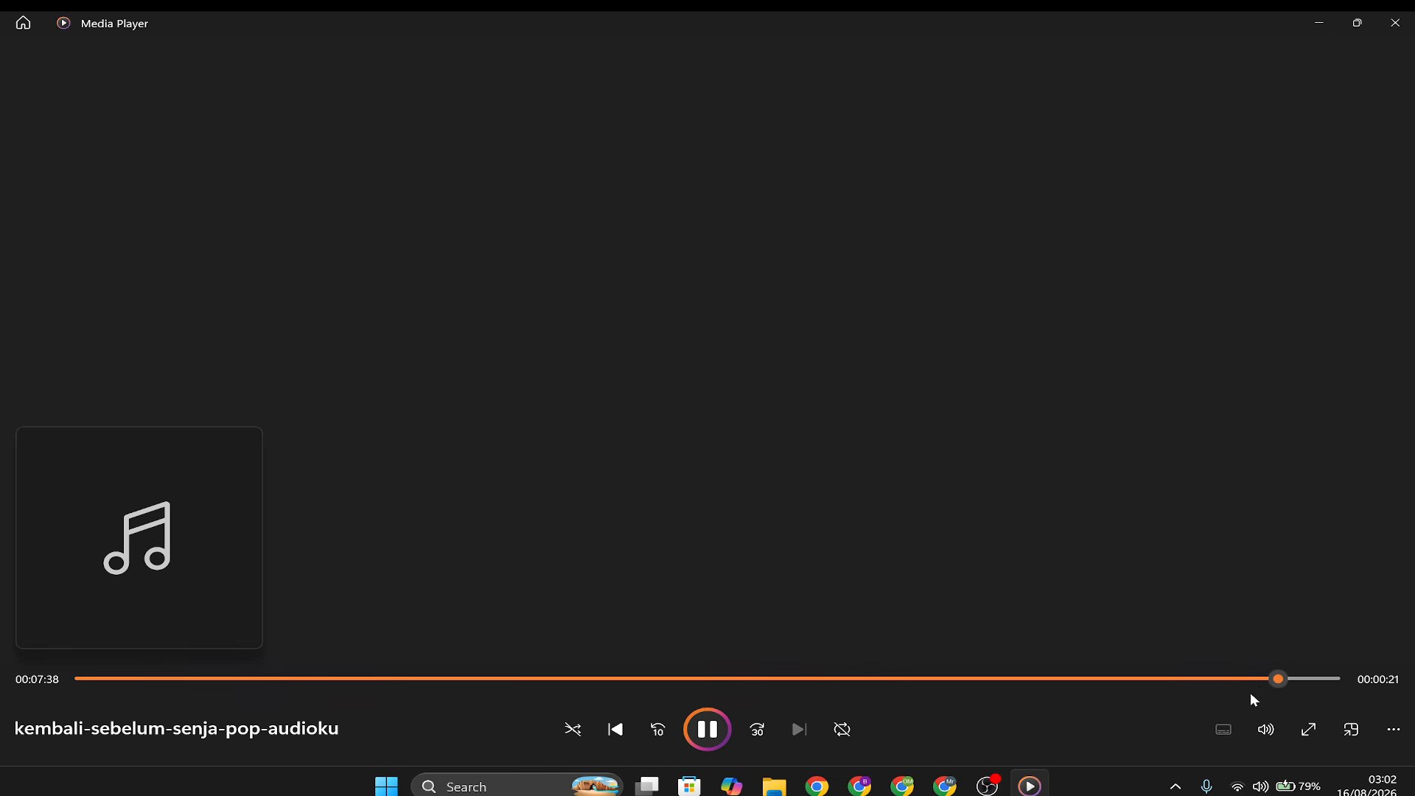
left_click(1323, 679)
mouse_move(1323, 679)
left_mouse_down()
mouse_move(87, 641)
mouse_move(1348, 674)
left_mouse_up()
left_click(687, 720)
left_click(1350, 678)
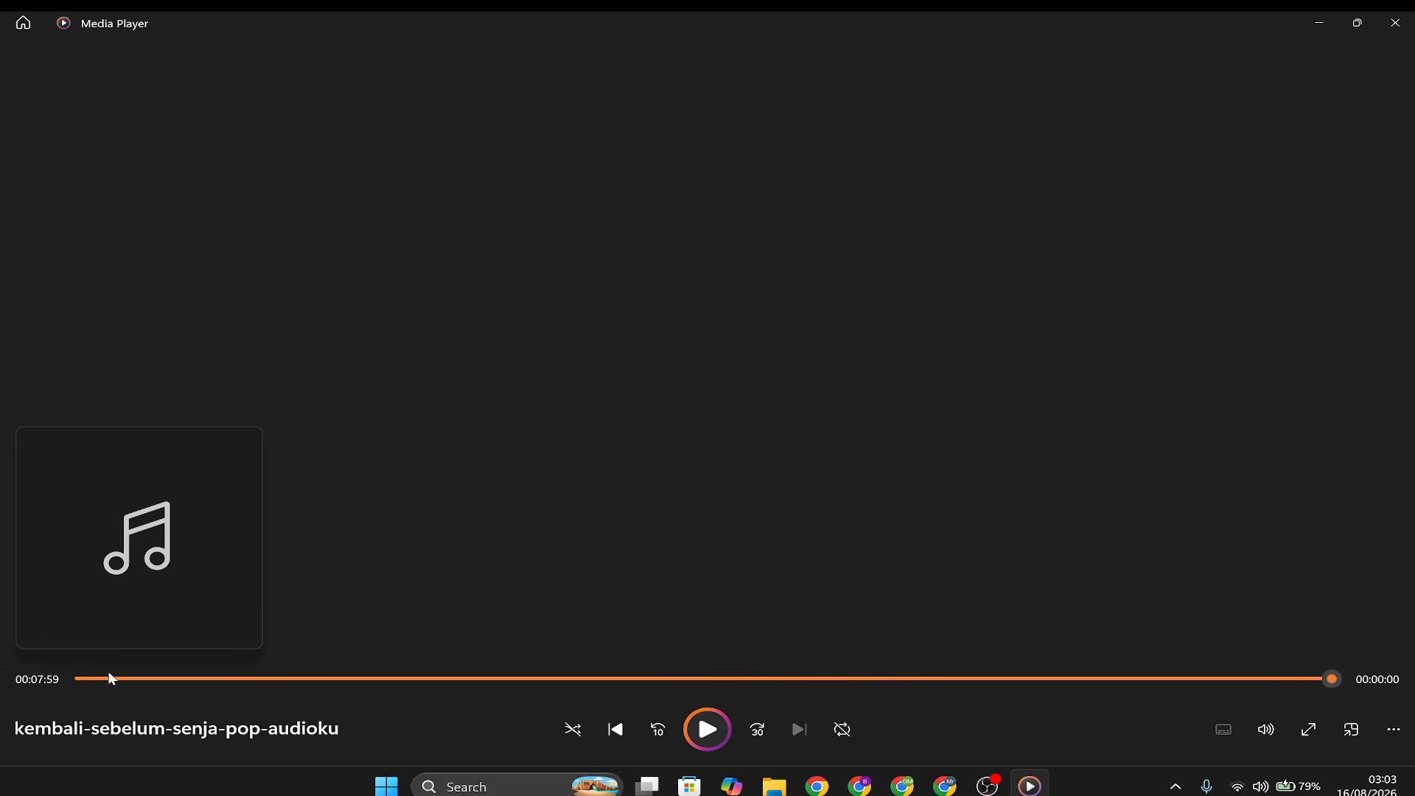
left_click(1304, 678)
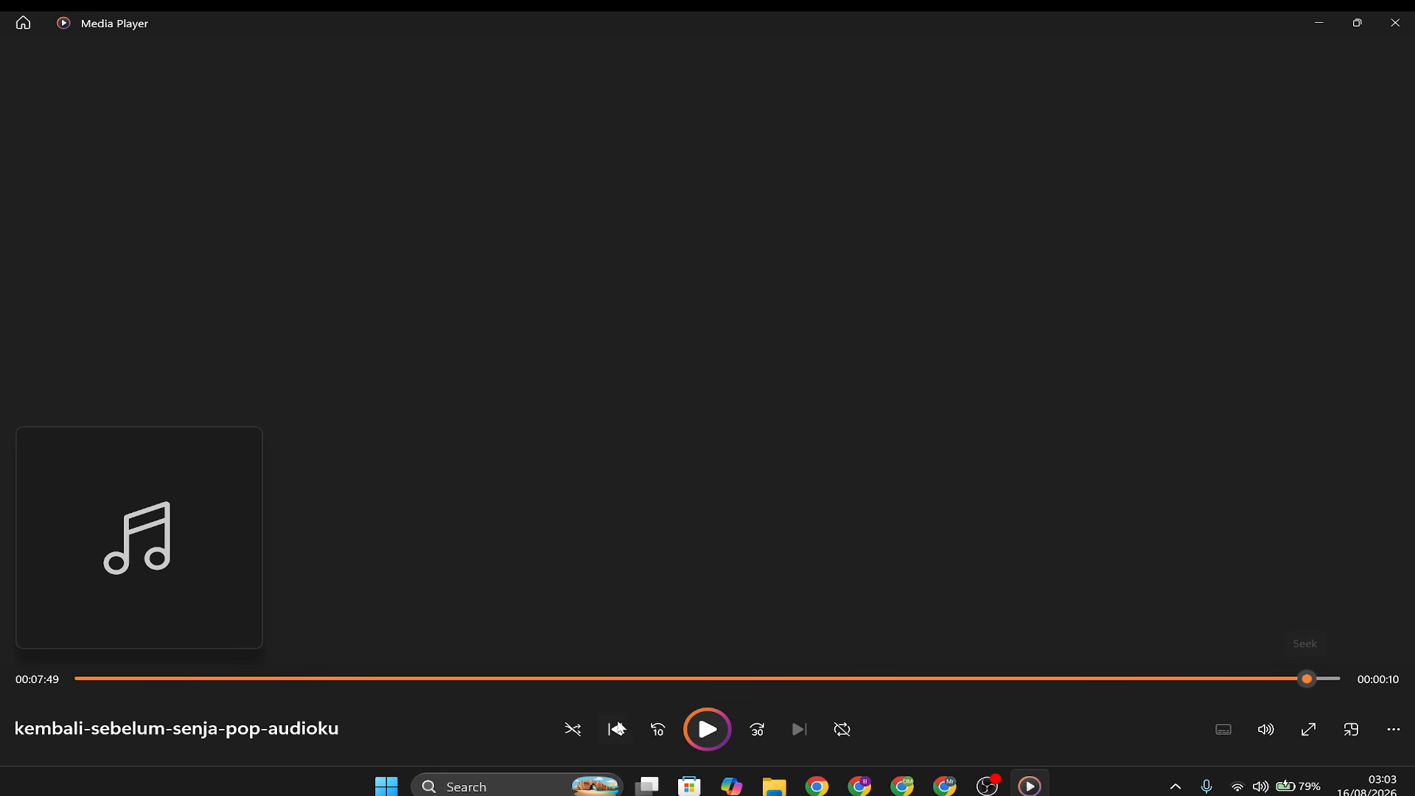
left_click(704, 729)
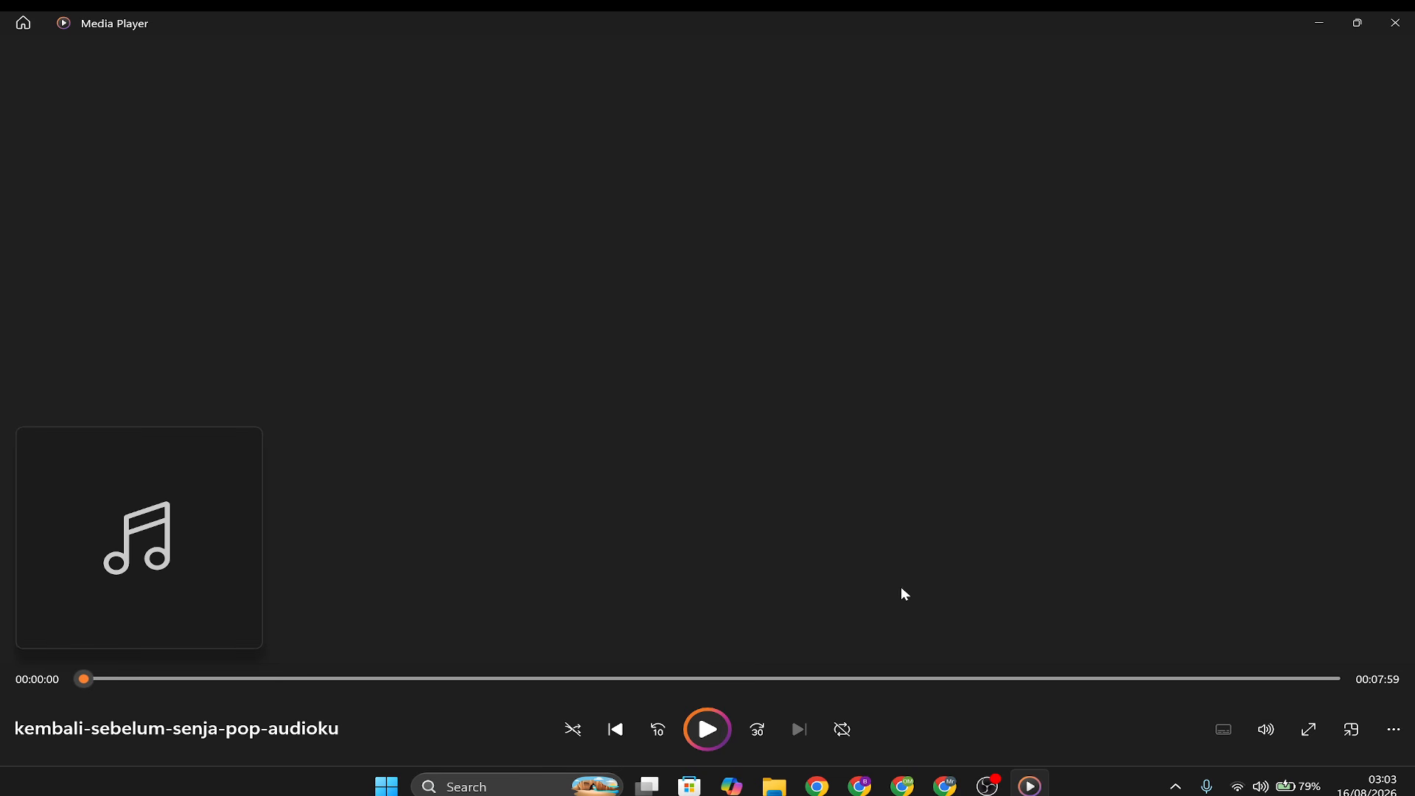
key("super+d")
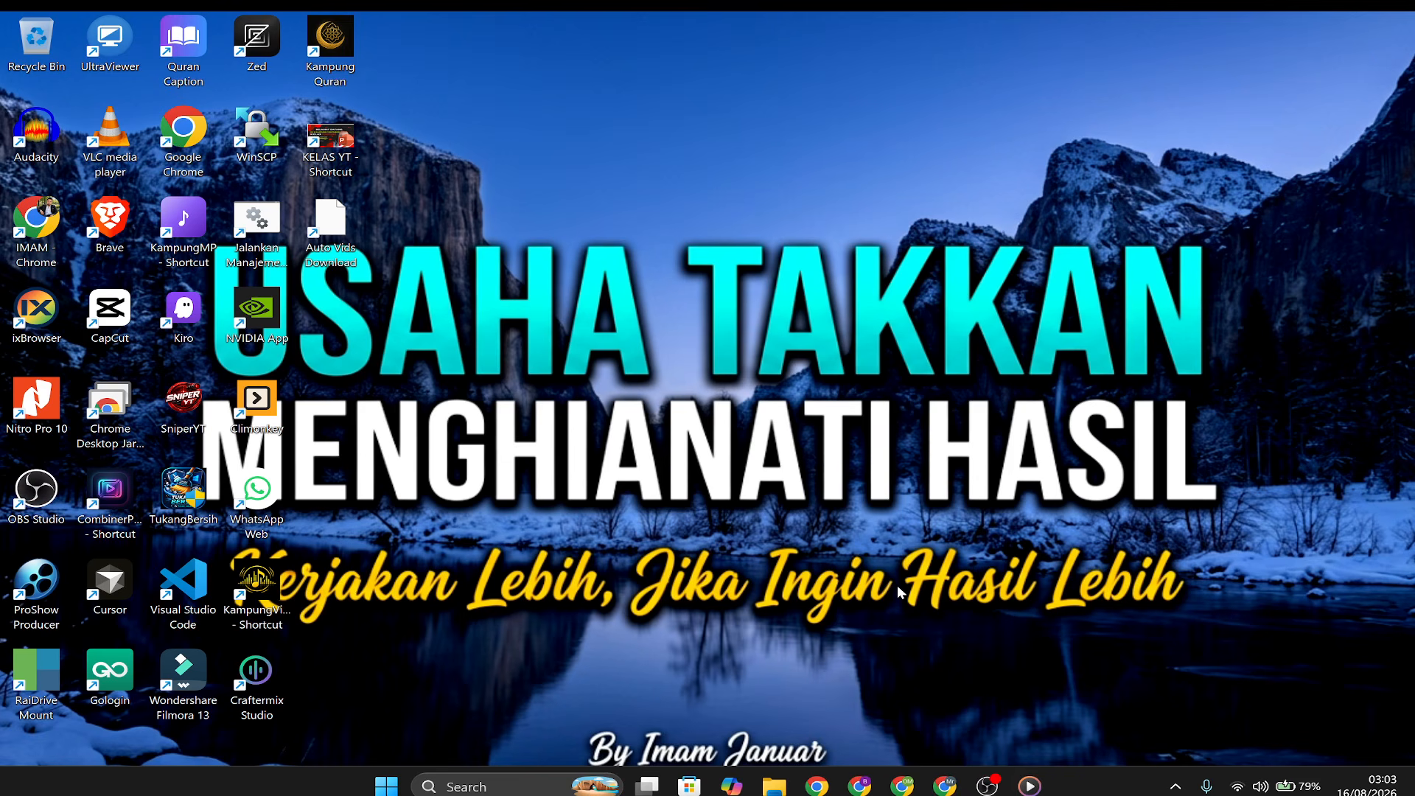